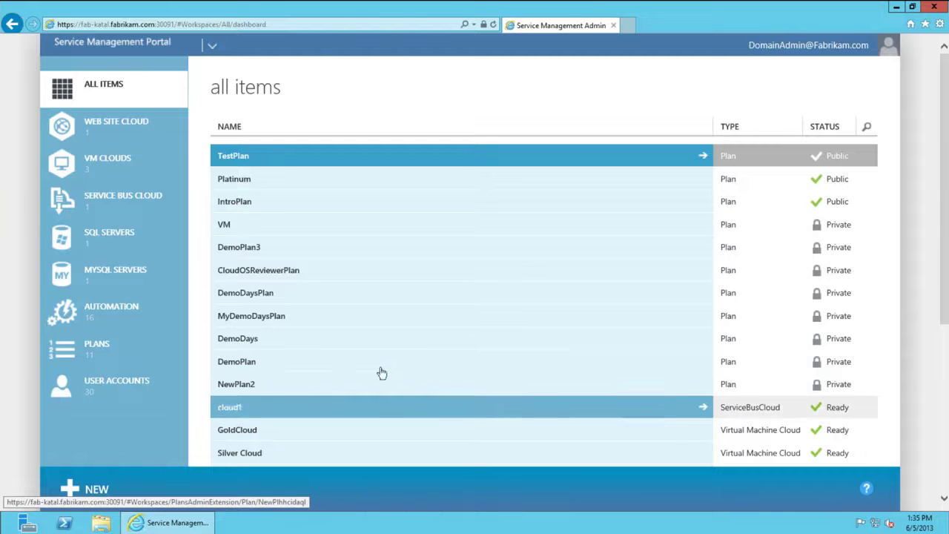
Browse the portal's user accounts and open the account enrolled on 5/15/2013 at 8:41:24 AM.
{"action": "left_click", "coordinate": [119, 388]}
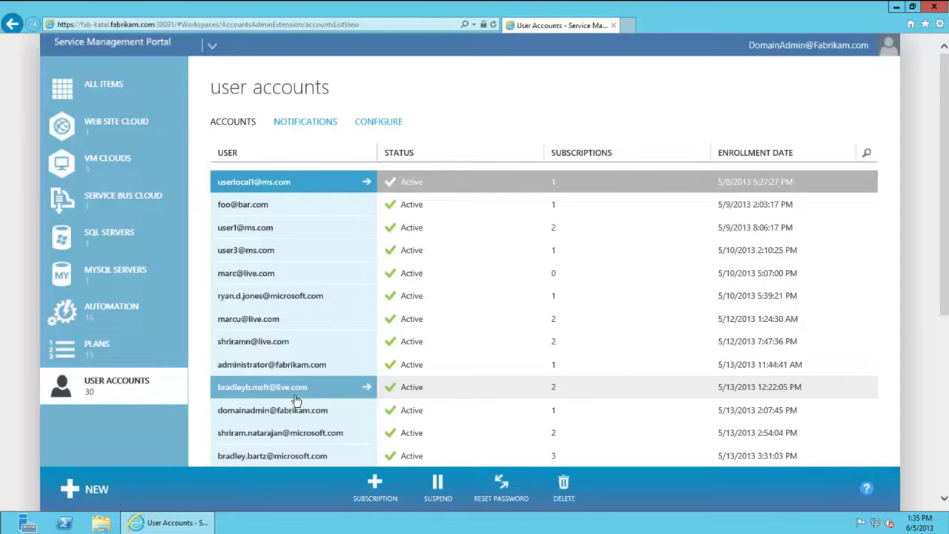
{"action": "left_click_drag", "start_coordinate": [947, 286], "coordinate": [946, 352]}
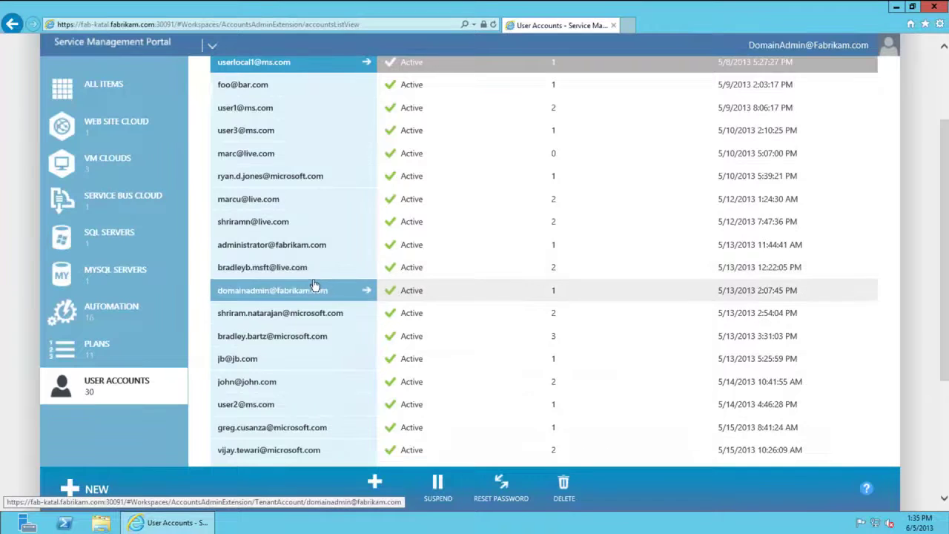
{"action": "scroll", "coordinate": [316, 280], "scroll_direction": "up", "scroll_amount": 3}
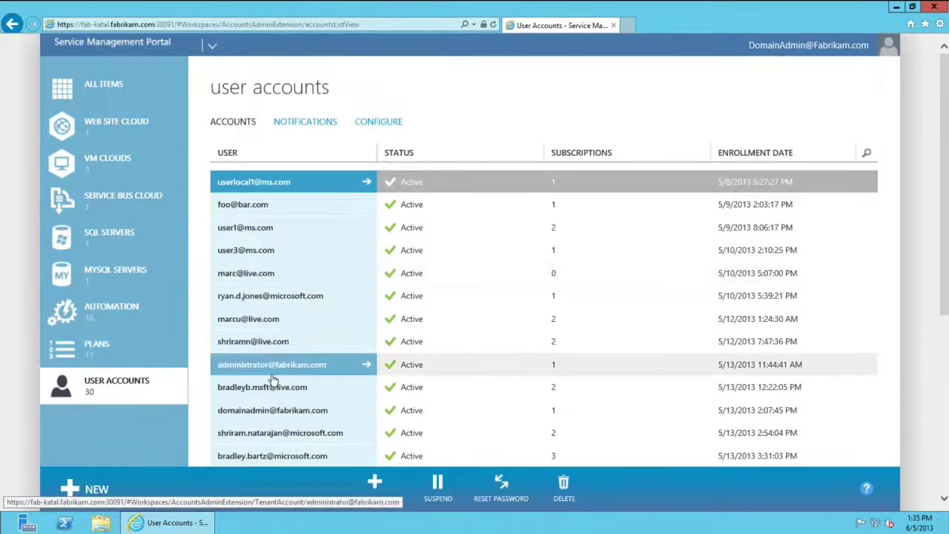
{"action": "scroll", "coordinate": [273, 386], "scroll_direction": "down", "scroll_amount": 3}
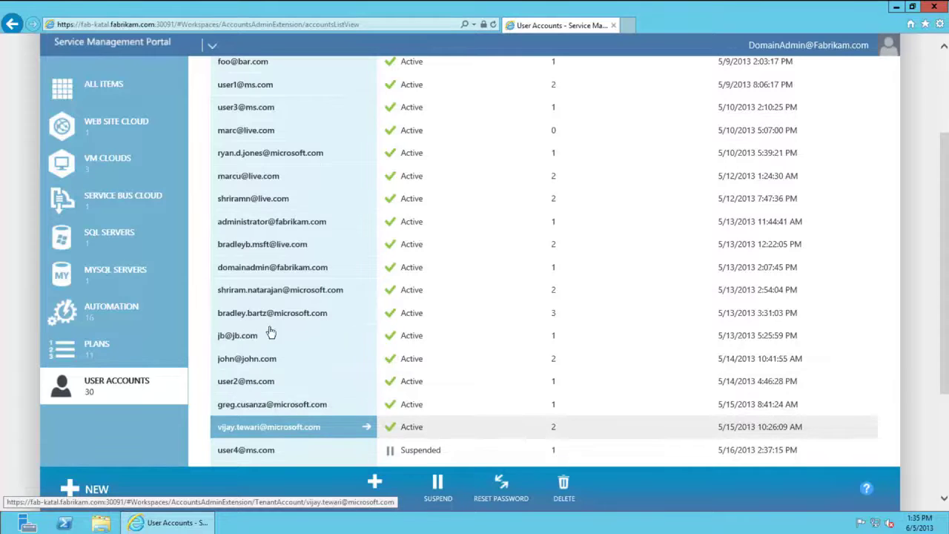
{"action": "scroll", "coordinate": [272, 323], "scroll_direction": "down", "scroll_amount": 2}
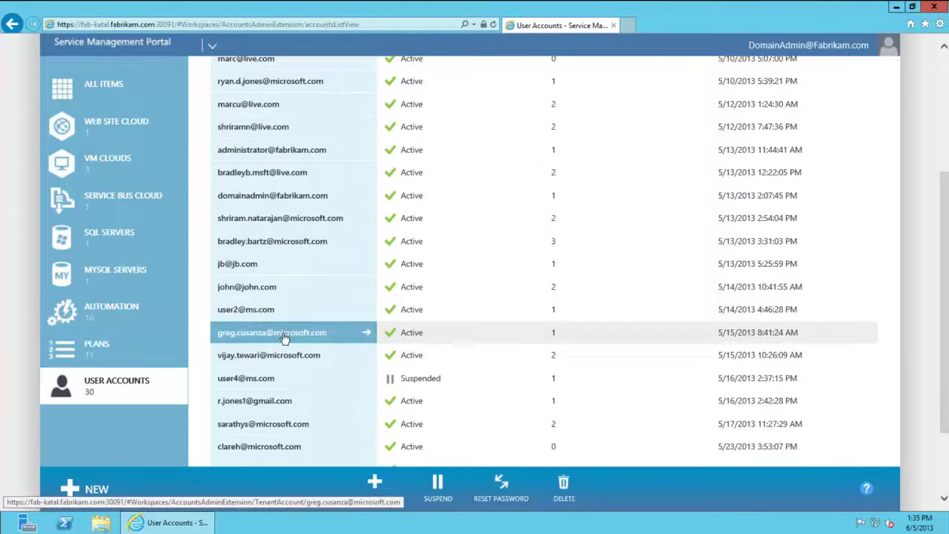
{"action": "left_click", "coordinate": [282, 334]}
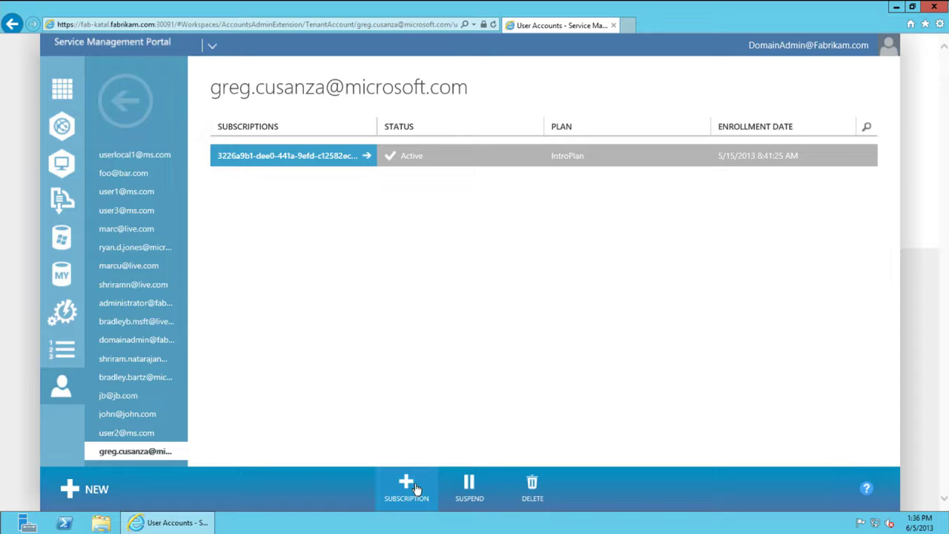
Open the account's IntroPlan subscription and review its resource usage on the dashboard.
{"action": "left_click", "coordinate": [271, 157]}
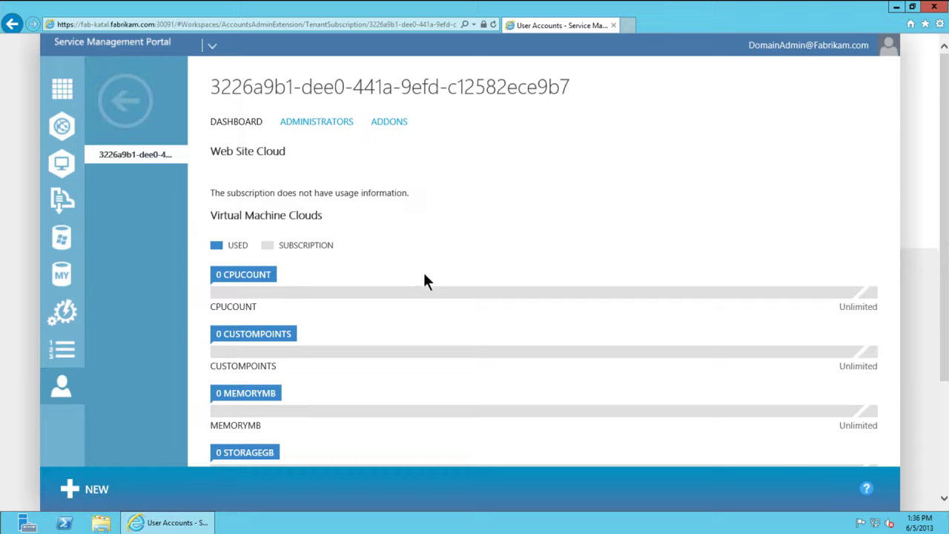
{"action": "scroll", "coordinate": [421, 282], "scroll_direction": "down", "scroll_amount": 3}
{"action": "scroll", "coordinate": [421, 290], "scroll_direction": "up", "scroll_amount": 3}
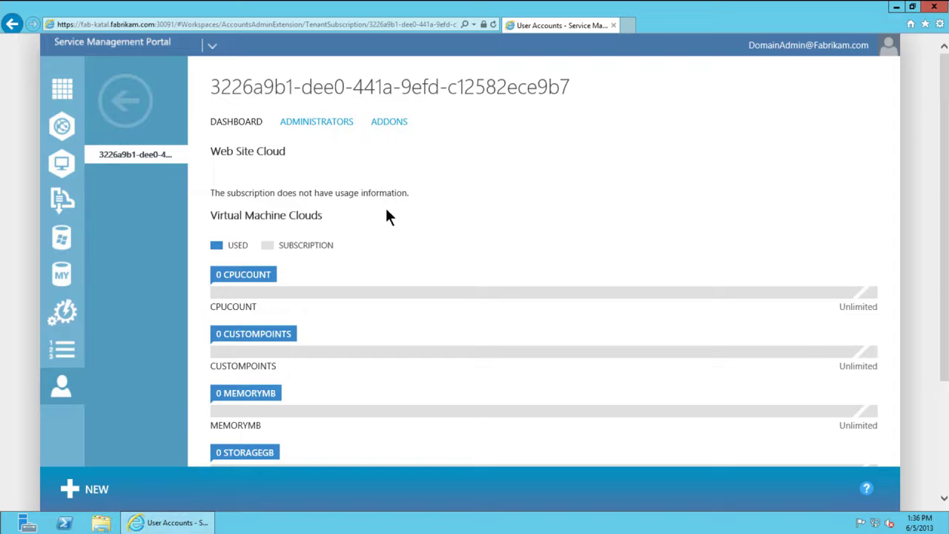
Check the subscription's administrators and view the form for adding a co-administrator, closing it without adding anyone.
{"action": "left_click", "coordinate": [318, 128]}
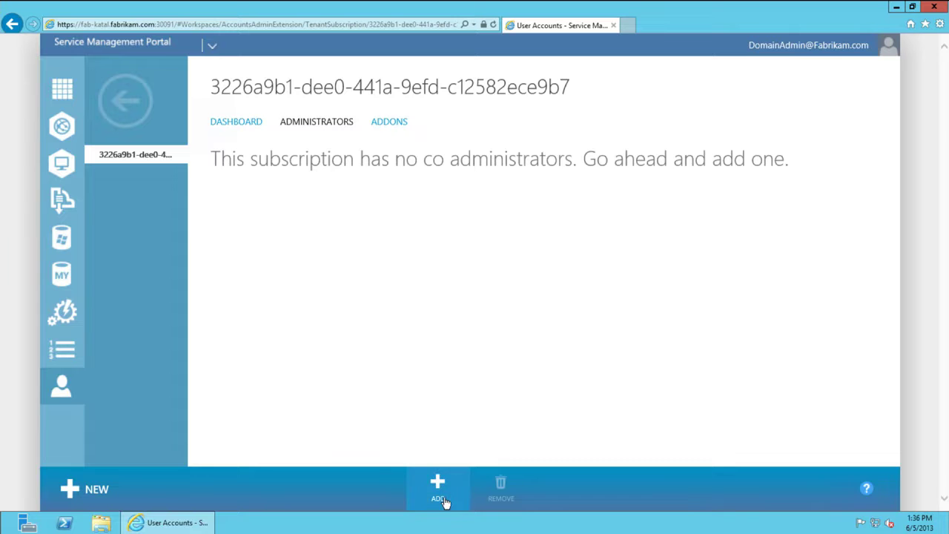
{"action": "left_click", "coordinate": [438, 493]}
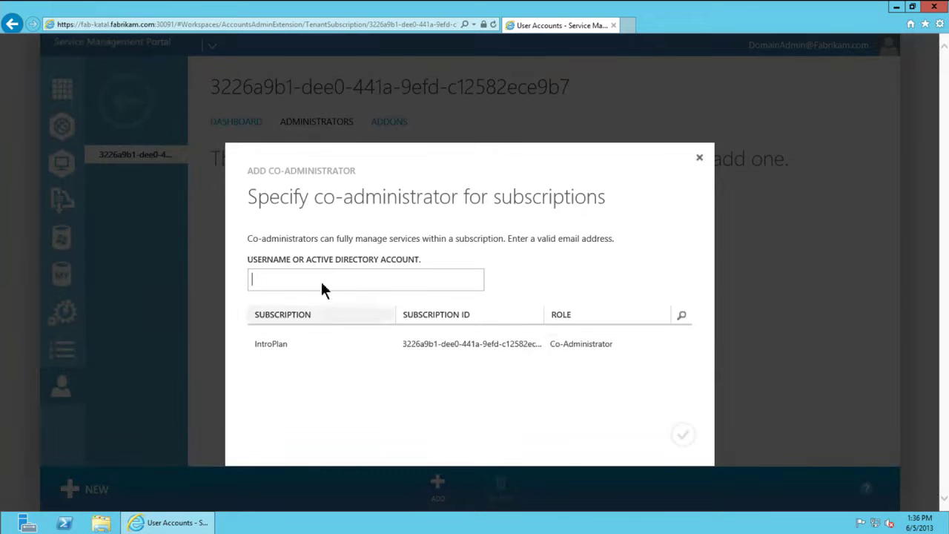
{"action": "left_click", "coordinate": [700, 160]}
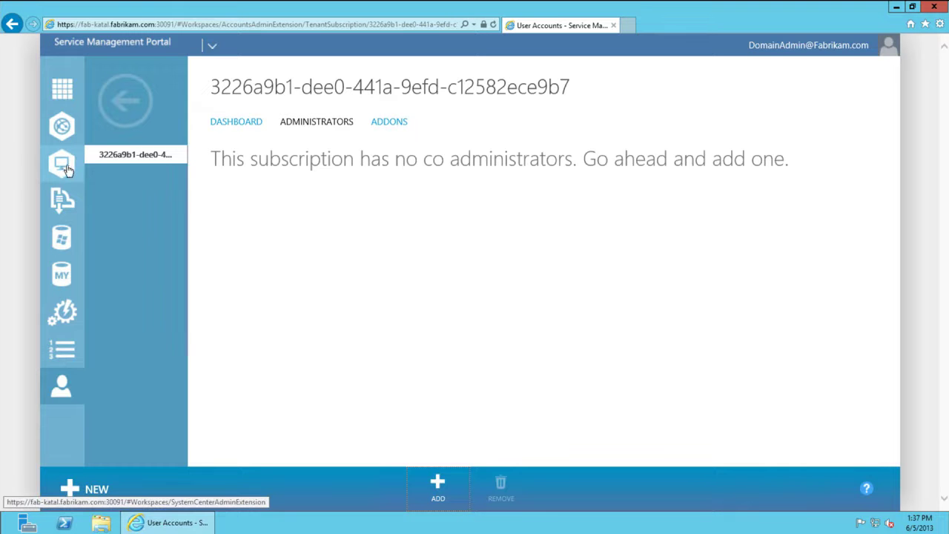
Start a new hosting plan from the plans list and name it TechEdDemoPlan.
{"action": "left_click", "coordinate": [55, 354]}
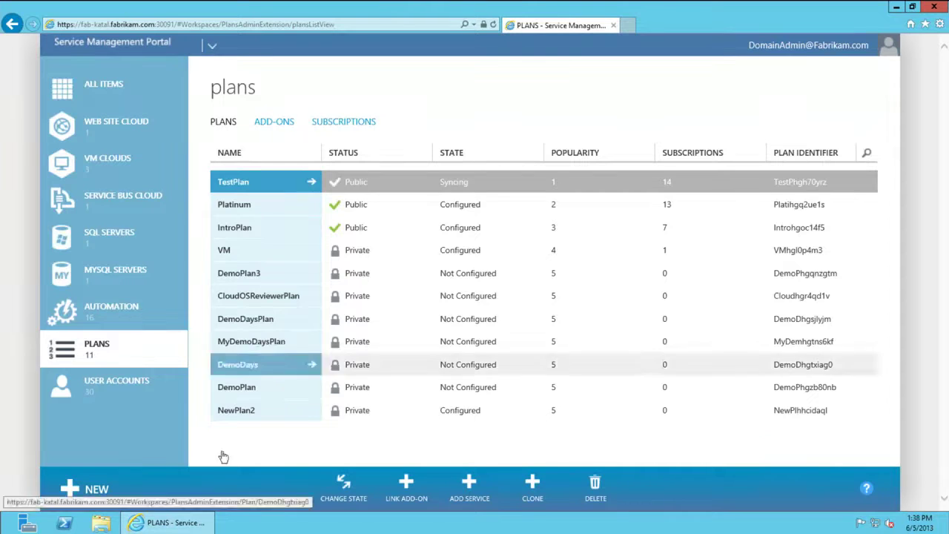
{"action": "left_click", "coordinate": [88, 490]}
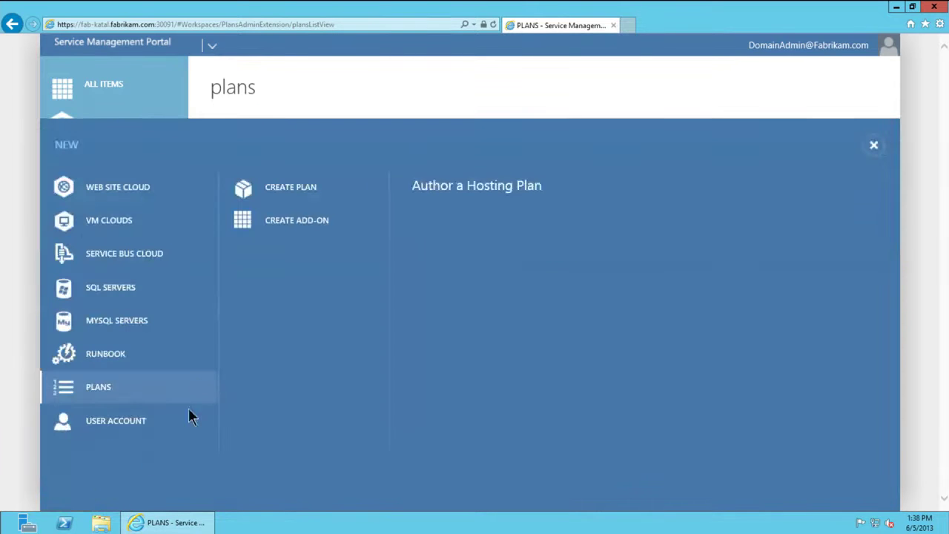
{"action": "left_click", "coordinate": [291, 188]}
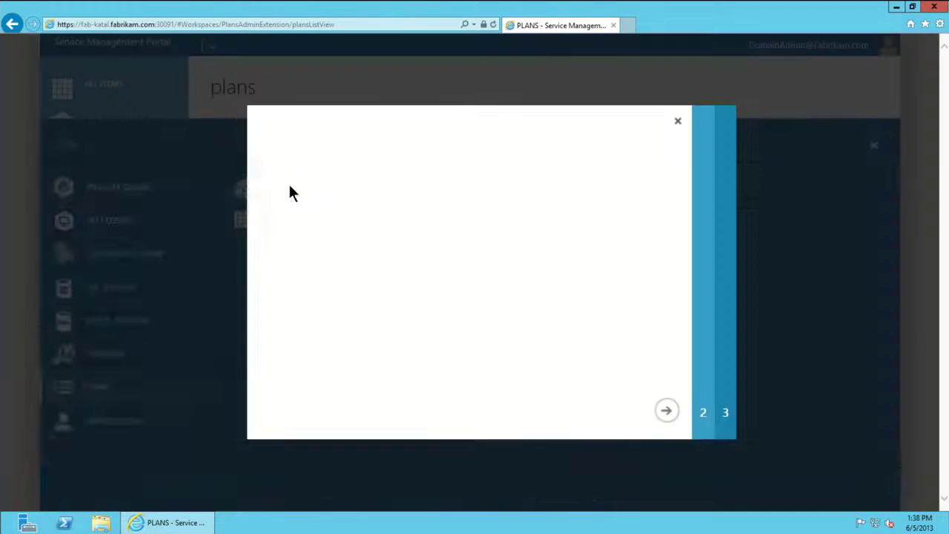
{"action": "type", "text": "Ted"}
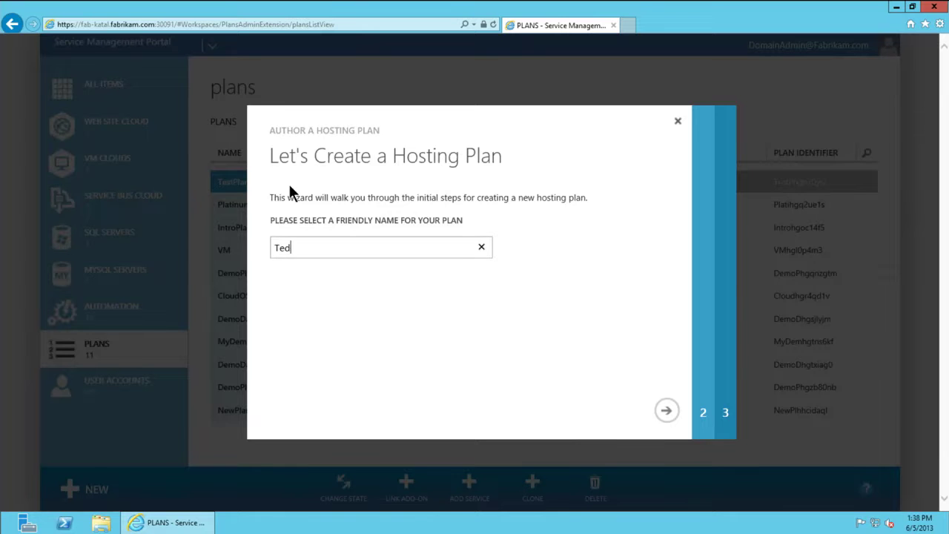
{"action": "key", "text": "BackSpace"}
{"action": "type", "text": "ceh"}
{"action": "key", "text": "BackSpace"}
{"action": "key", "text": "BackSpace"}
{"action": "type", "text": "hEdDemoPlan"}
{"action": "left_click", "coordinate": [664, 413]}
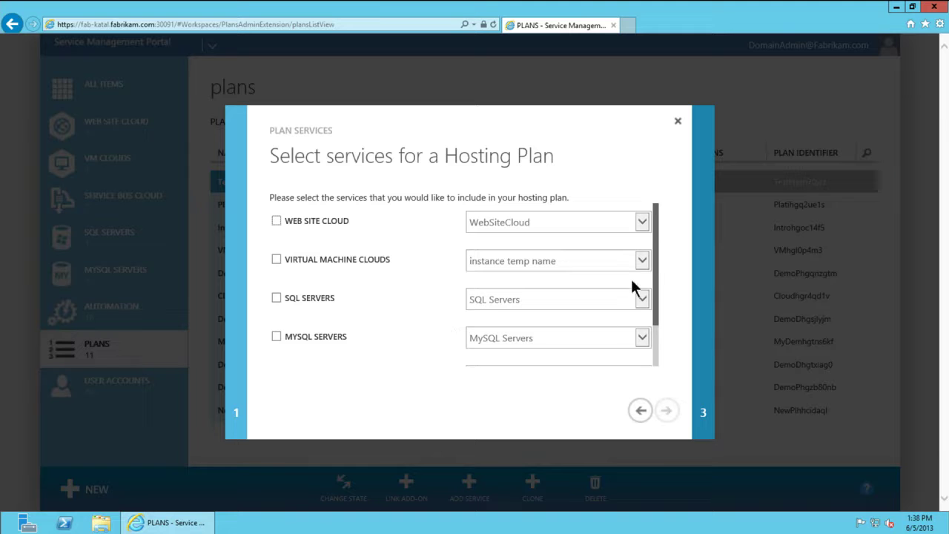
Try to create TechEdDemoPlan with Web Site Cloud, Virtual Machine Clouds and SQL Servers and no add-ons, and reload the plans page.
{"action": "left_click_drag", "start_coordinate": [655, 253], "coordinate": [660, 334]}
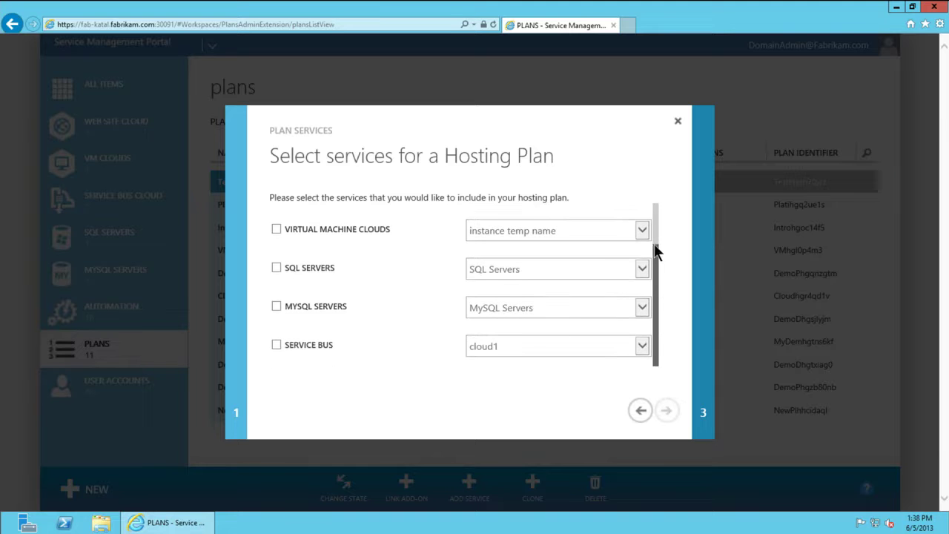
{"action": "left_click_drag", "start_coordinate": [654, 245], "coordinate": [652, 217]}
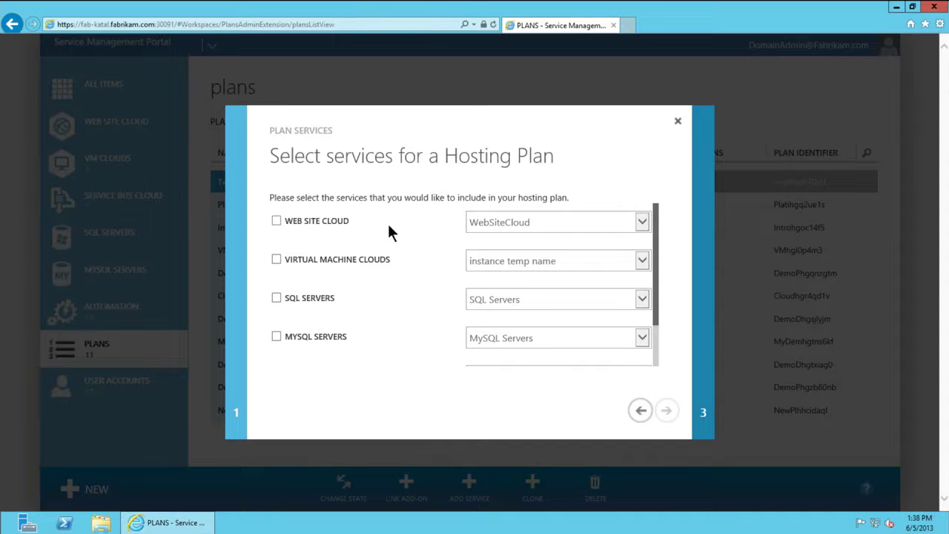
{"action": "left_click", "coordinate": [276, 222]}
{"action": "left_click", "coordinate": [276, 260]}
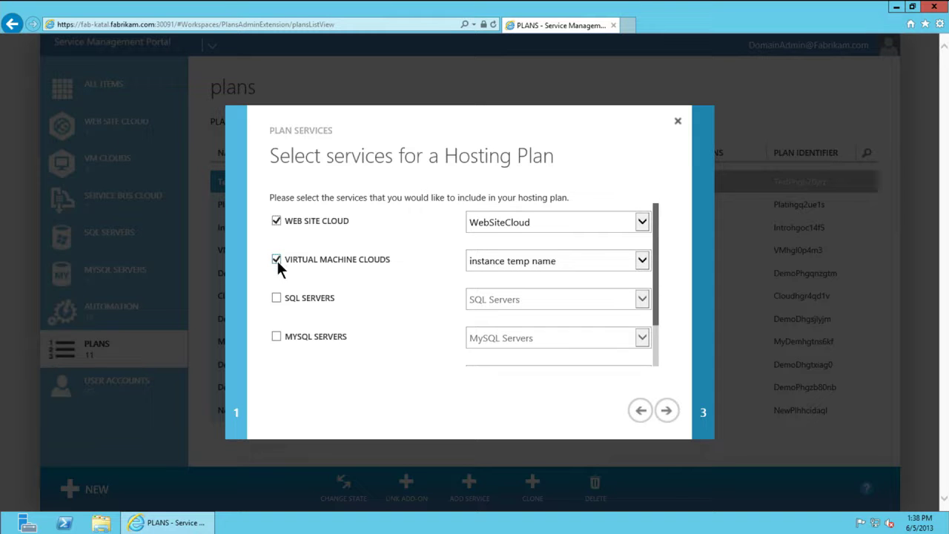
{"action": "left_click", "coordinate": [275, 298]}
{"action": "left_click", "coordinate": [665, 411]}
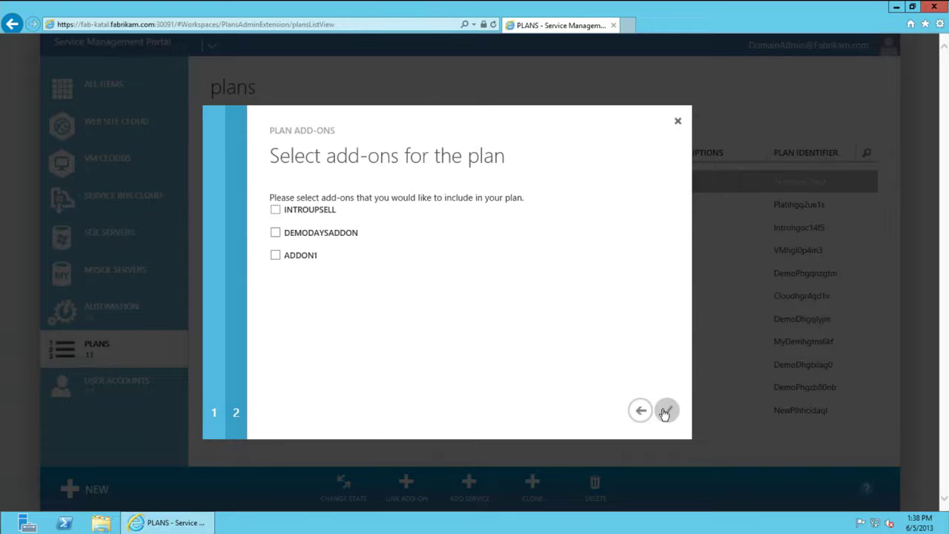
{"action": "left_click", "coordinate": [668, 411]}
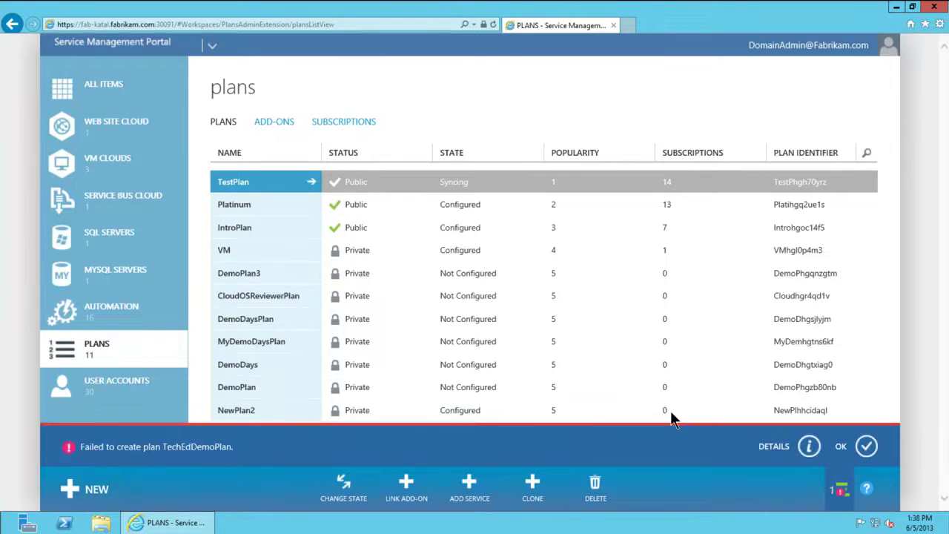
{"action": "left_click", "coordinate": [866, 446]}
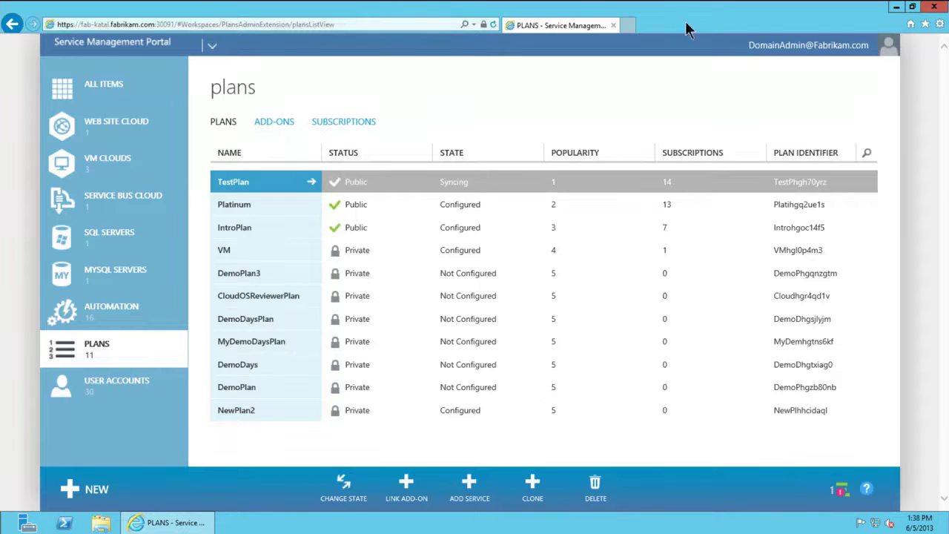
{"action": "left_click", "coordinate": [494, 26]}
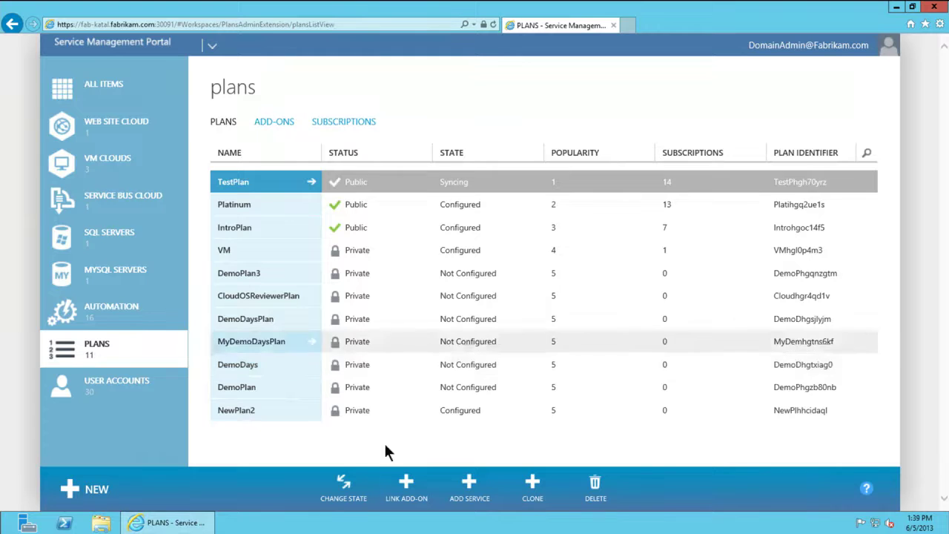
Start another new hosting plan and name it testPlan2.
{"action": "left_click", "coordinate": [78, 491]}
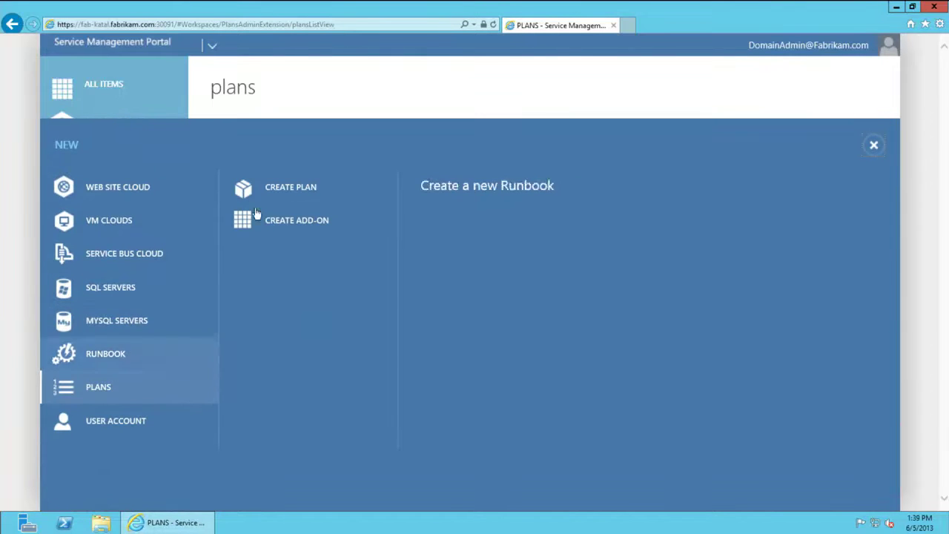
{"action": "left_click", "coordinate": [285, 185]}
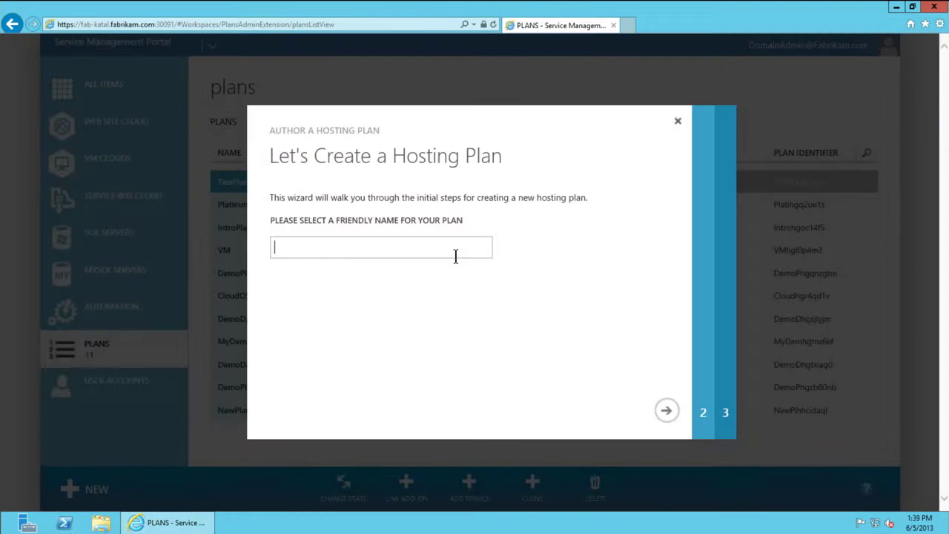
{"action": "type", "text": "testPlan2"}
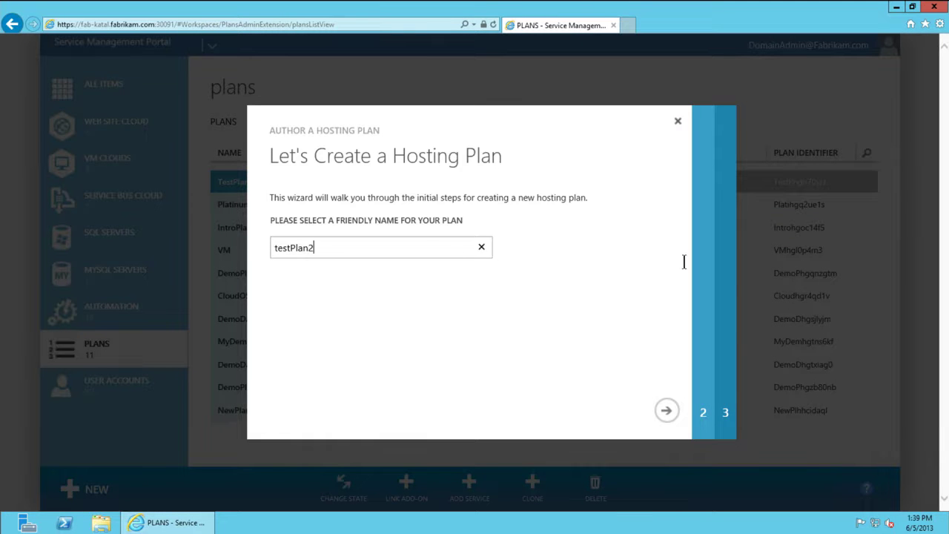
{"action": "left_click", "coordinate": [666, 410]}
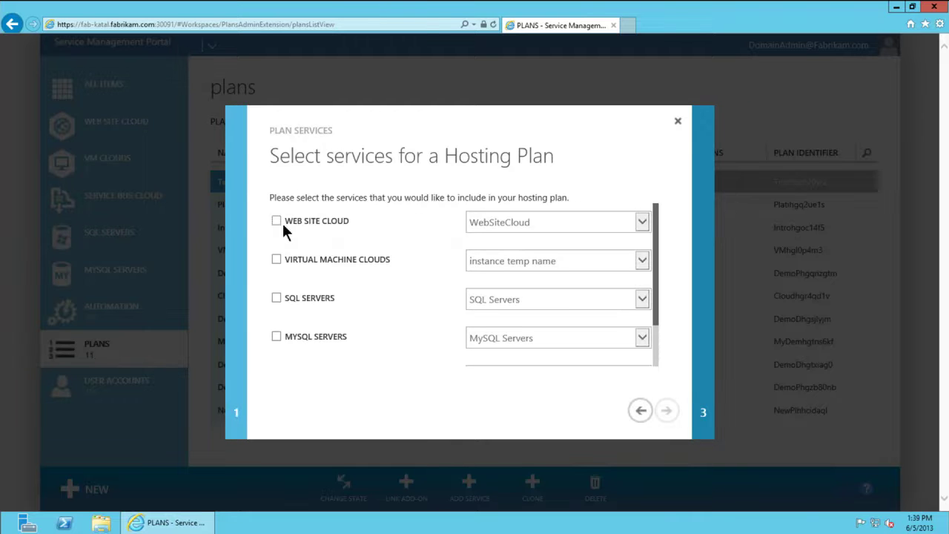
Try to create testPlan2 with the Web Site Cloud, Virtual Machine Clouds and SQL Servers services and no add-ons.
{"action": "left_click", "coordinate": [274, 224]}
{"action": "left_click", "coordinate": [276, 259]}
{"action": "left_click", "coordinate": [276, 297]}
{"action": "left_click", "coordinate": [666, 410]}
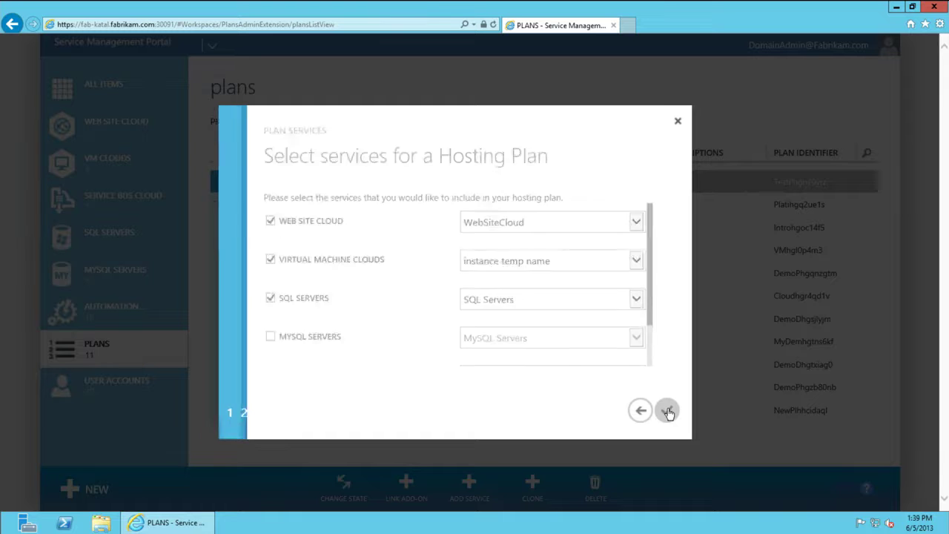
{"action": "left_click", "coordinate": [667, 411]}
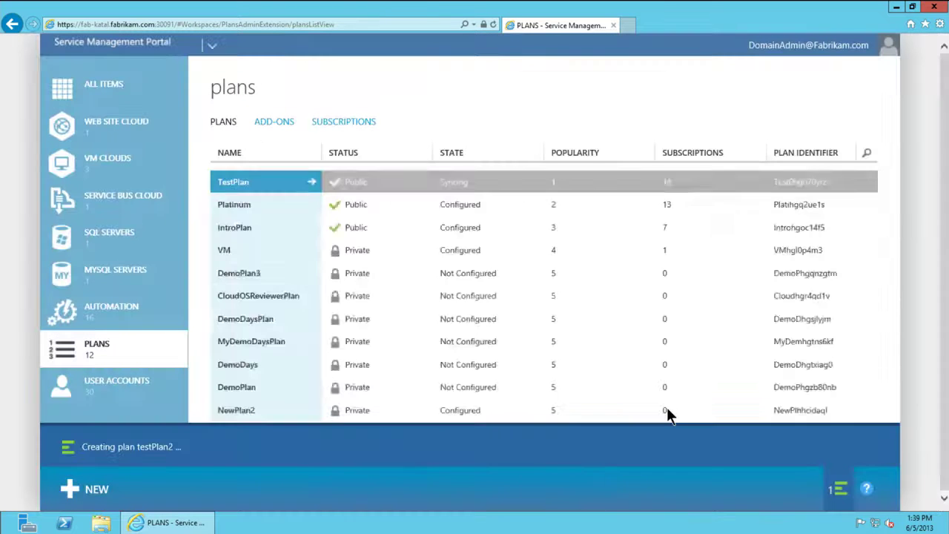
{"action": "left_click", "coordinate": [866, 447]}
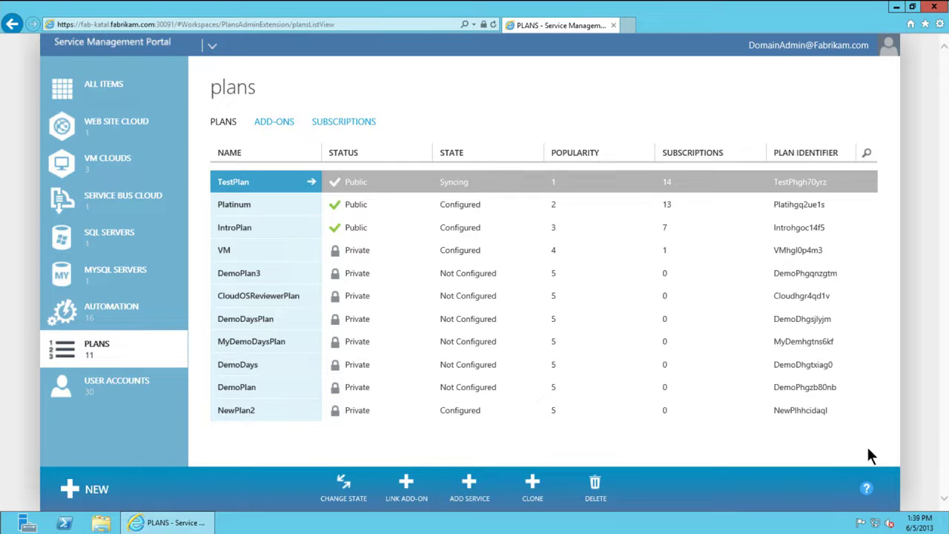
Open the Platinum plan and review its sign-up chart, plan services and add-ons.
{"action": "left_click", "coordinate": [228, 212]}
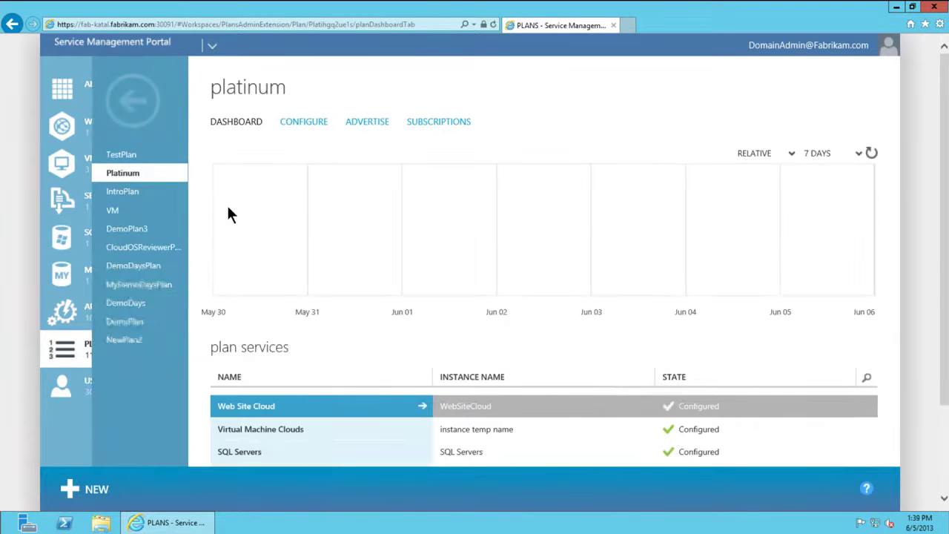
{"action": "scroll", "coordinate": [460, 375], "scroll_direction": "down", "scroll_amount": 3}
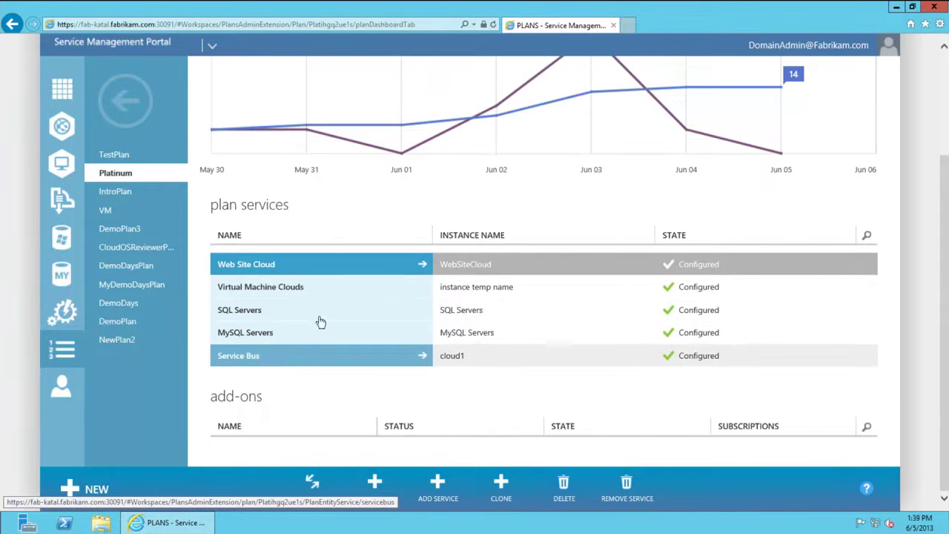
{"action": "scroll", "coordinate": [561, 205], "scroll_direction": "up", "scroll_amount": 2}
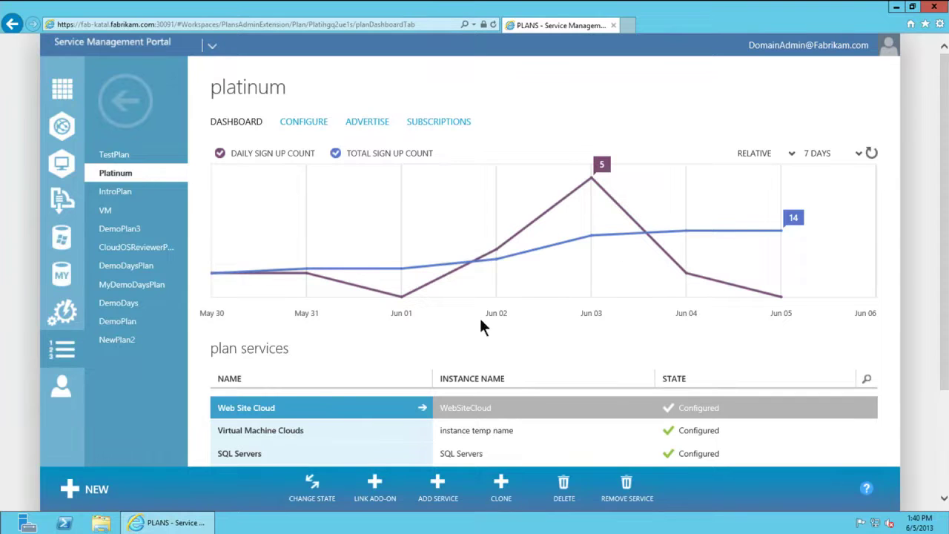
Review the Platinum plan's Virtual Machine Clouds settings: usage limits, networks, hardware profiles, templates and gallery items.
{"action": "left_click", "coordinate": [265, 431]}
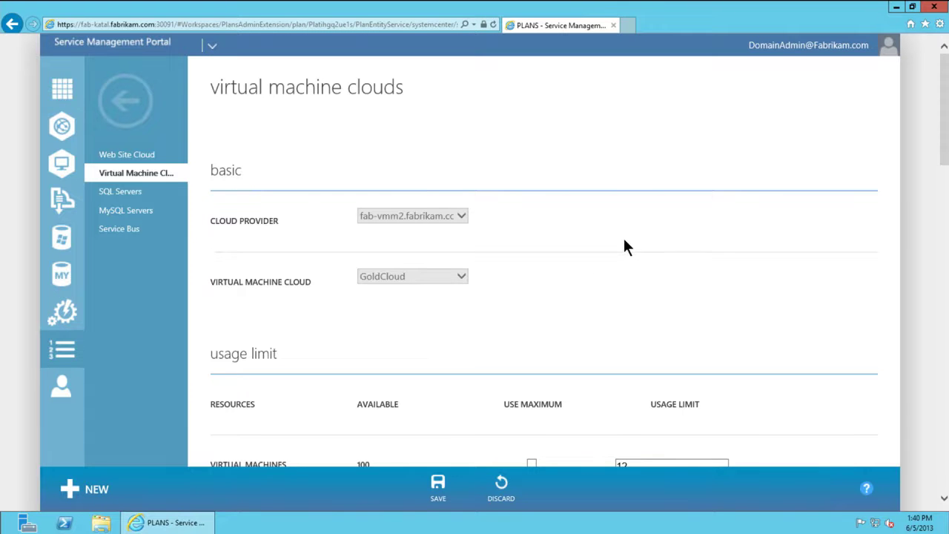
{"action": "scroll", "coordinate": [627, 239], "scroll_direction": "down", "scroll_amount": 4}
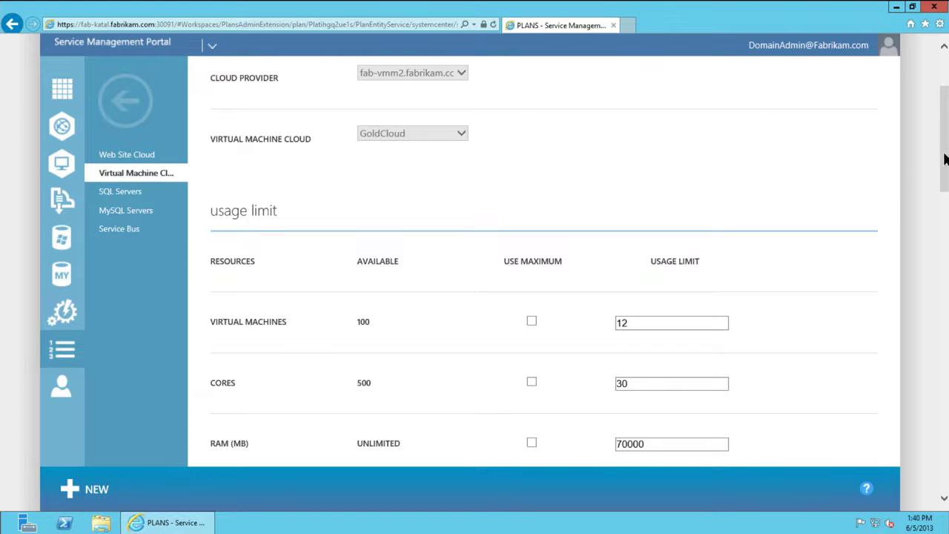
{"action": "left_click_drag", "start_coordinate": [946, 163], "coordinate": [945, 203]}
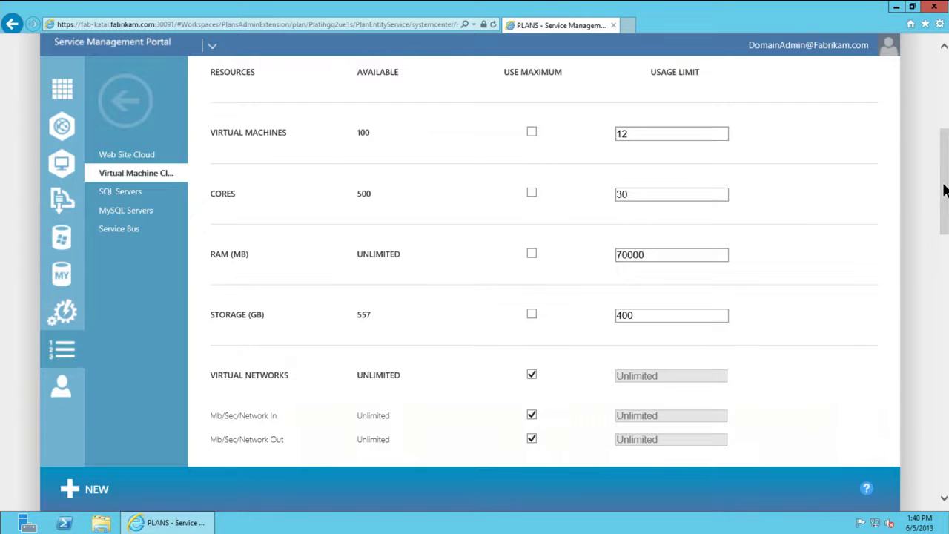
{"action": "left_click_drag", "start_coordinate": [945, 190], "coordinate": [947, 236]}
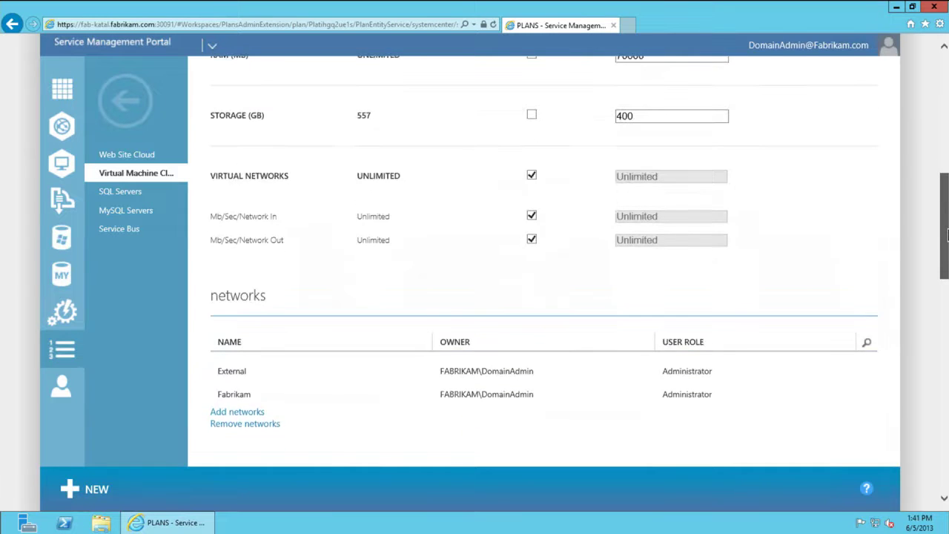
{"action": "scroll", "coordinate": [947, 250], "scroll_direction": "down", "scroll_amount": 3}
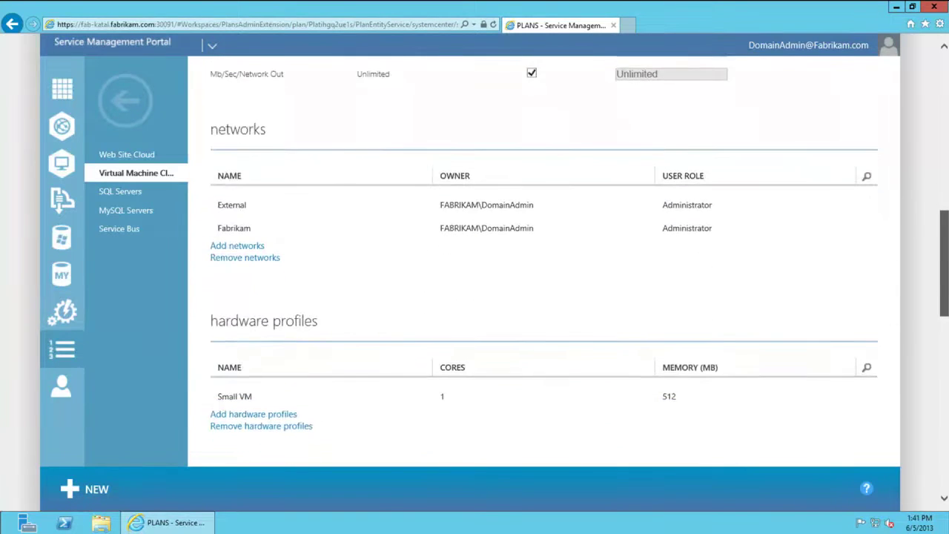
{"action": "scroll", "coordinate": [542, 259], "scroll_direction": "down", "scroll_amount": 3}
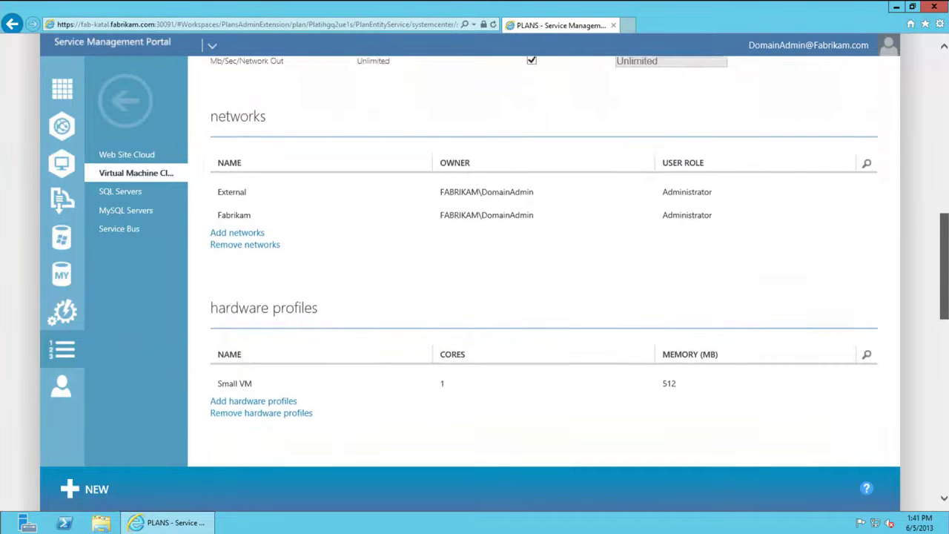
{"action": "scroll", "coordinate": [543, 255], "scroll_direction": "down", "scroll_amount": 3}
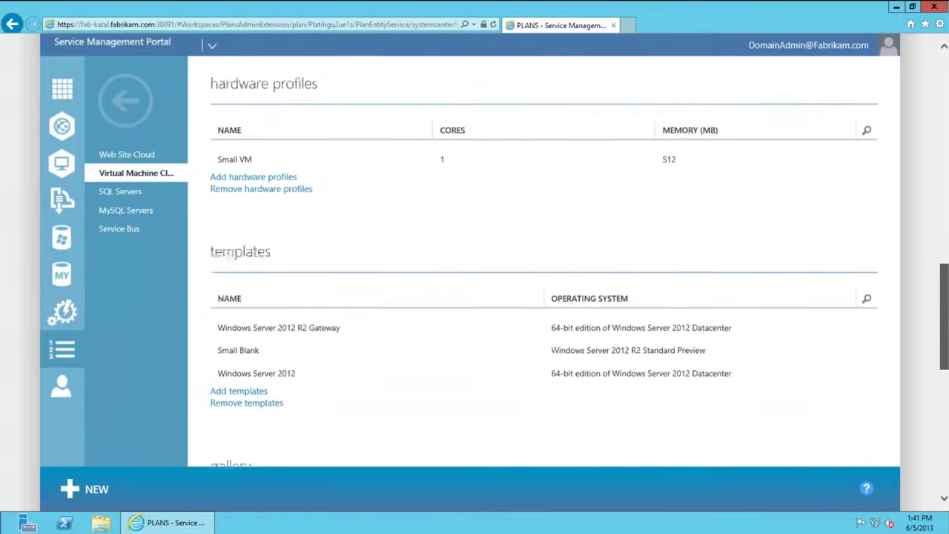
{"action": "scroll", "coordinate": [543, 260], "scroll_direction": "down", "scroll_amount": 3}
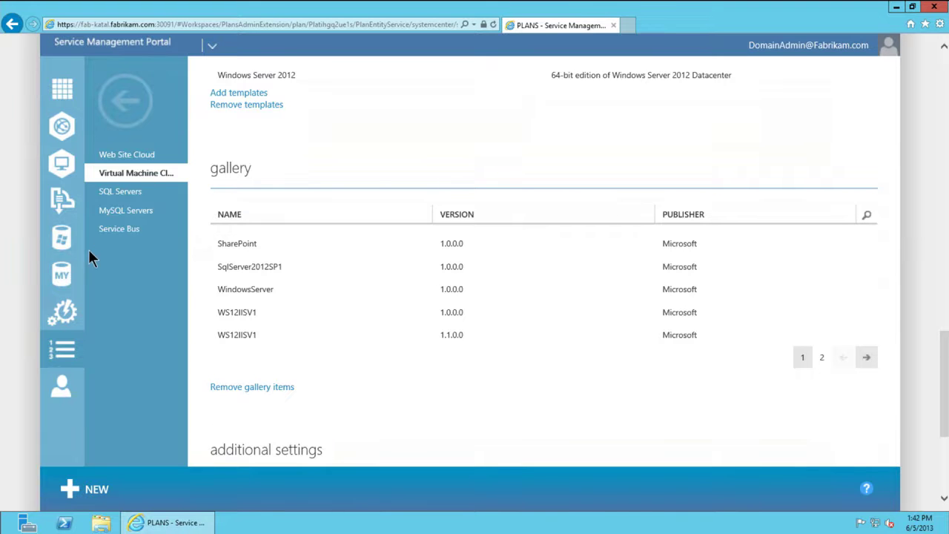
Create an add-on named JBPlanAdd-on that includes only the Virtual Machine Clouds service, and dismiss the completion notice.
{"action": "left_click", "coordinate": [95, 501]}
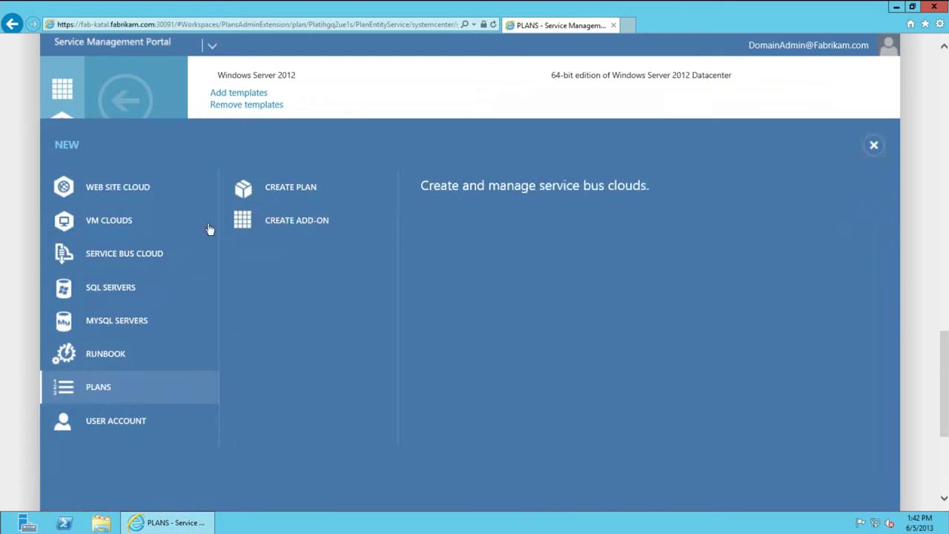
{"action": "left_click", "coordinate": [297, 221]}
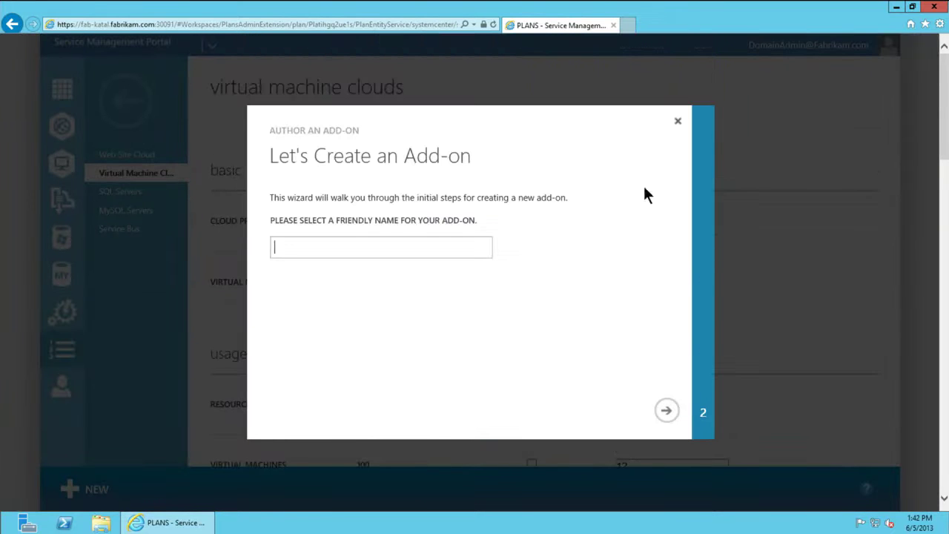
{"action": "type", "text": "JBPlanAdd-on"}
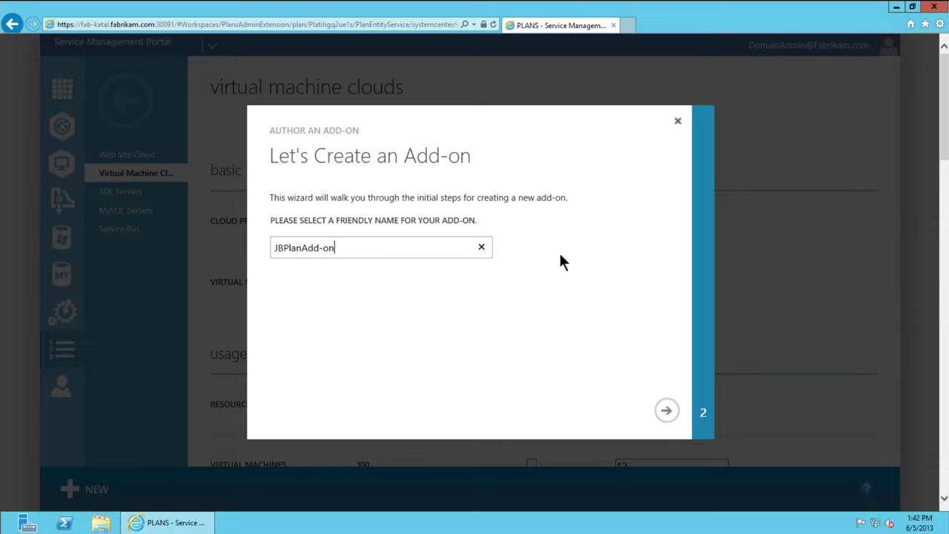
{"action": "left_click", "coordinate": [665, 411]}
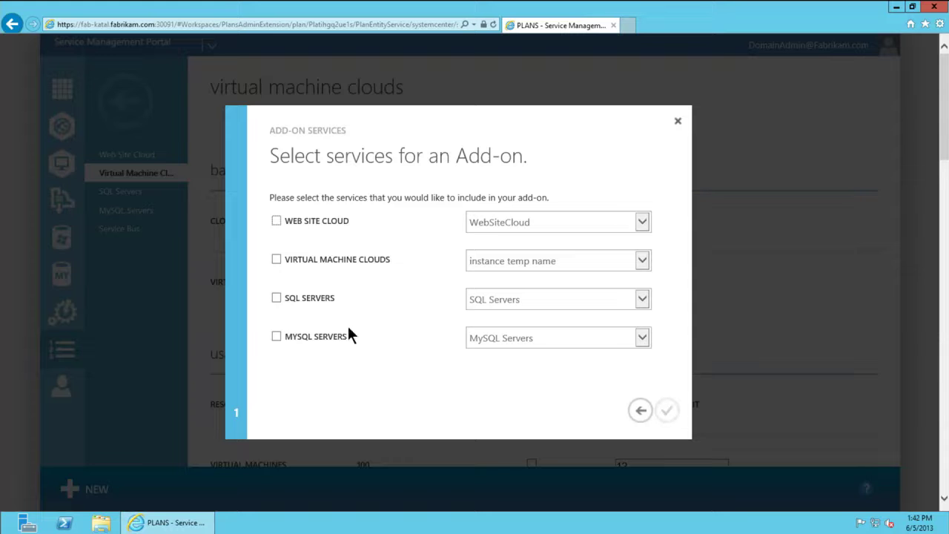
{"action": "left_click", "coordinate": [277, 259]}
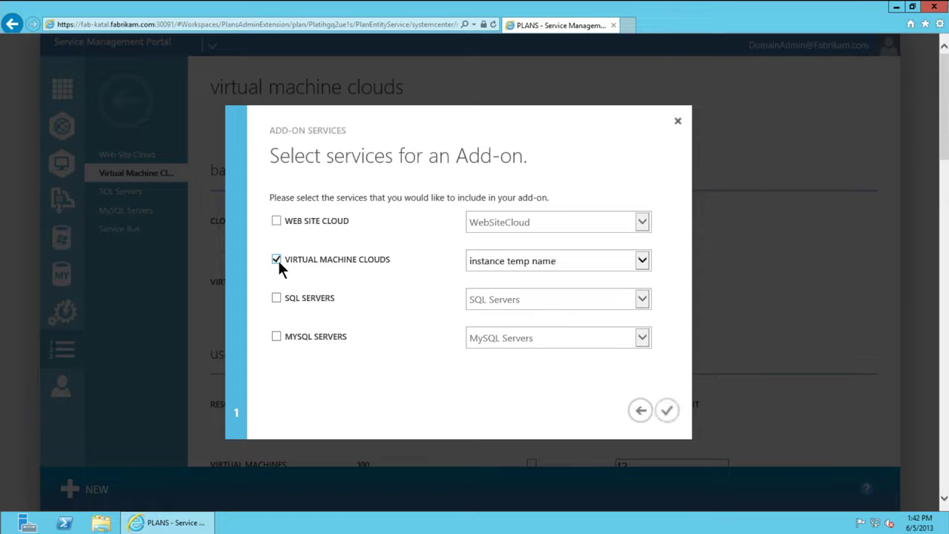
{"action": "left_click", "coordinate": [666, 412]}
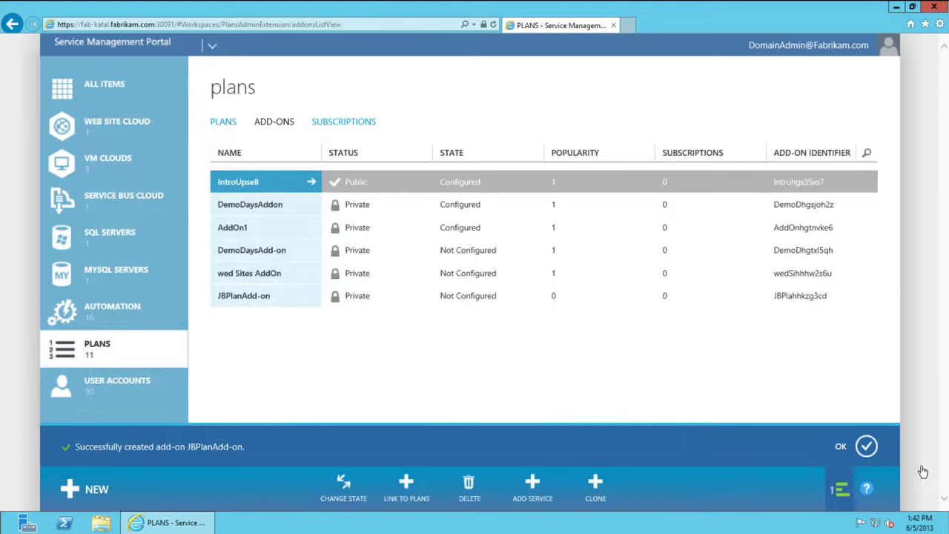
{"action": "left_click", "coordinate": [865, 446]}
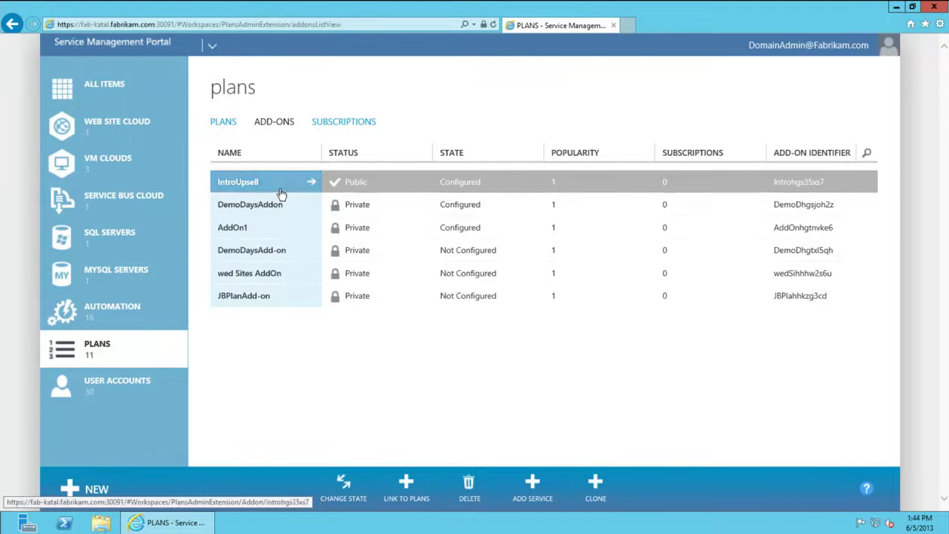
Look at the service bus cloud list, and examine WebSiteCloud's dashboard chart and general configuration settings.
{"action": "left_click", "coordinate": [109, 205]}
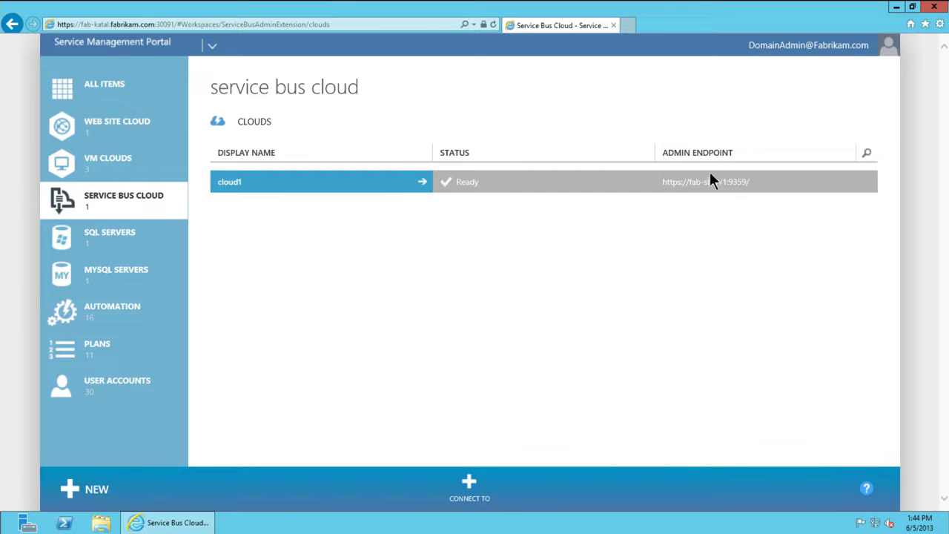
{"action": "left_click", "coordinate": [110, 132]}
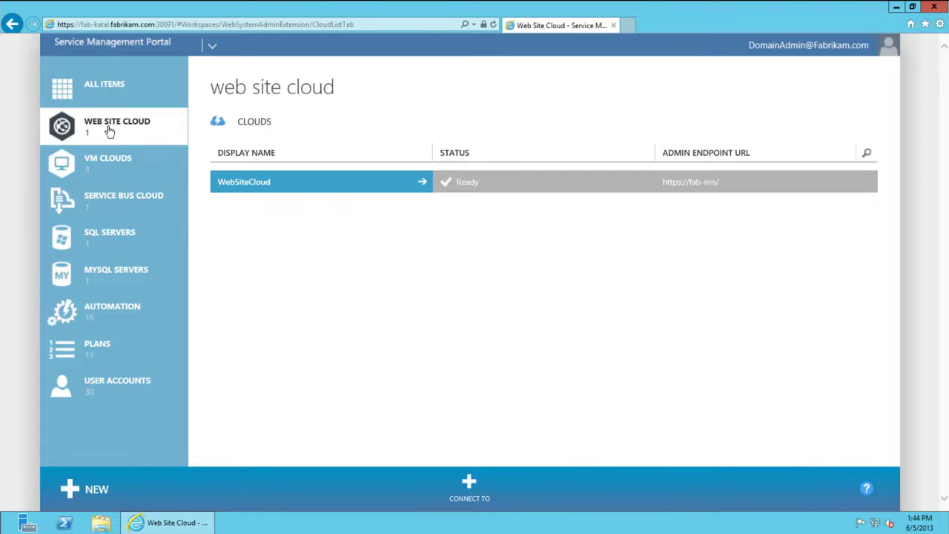
{"action": "left_click", "coordinate": [252, 183]}
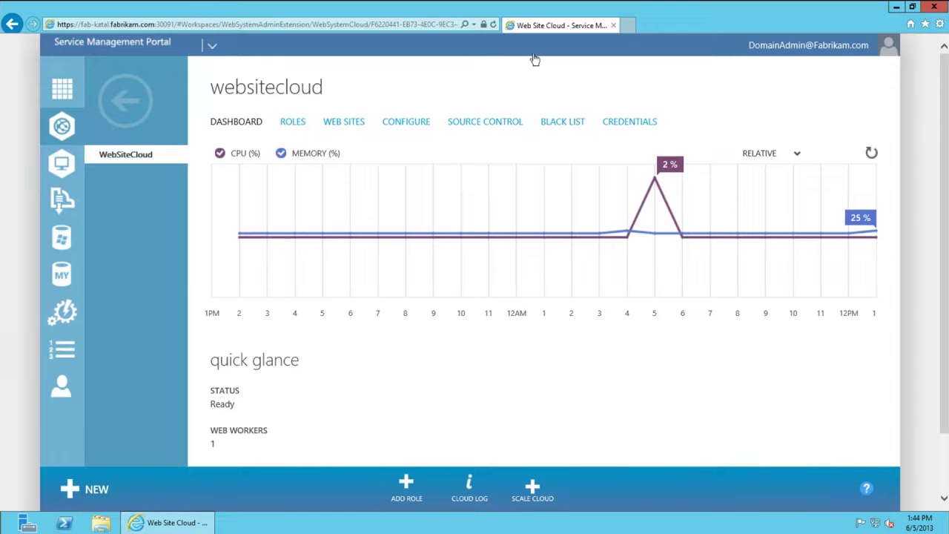
{"action": "left_click", "coordinate": [406, 128]}
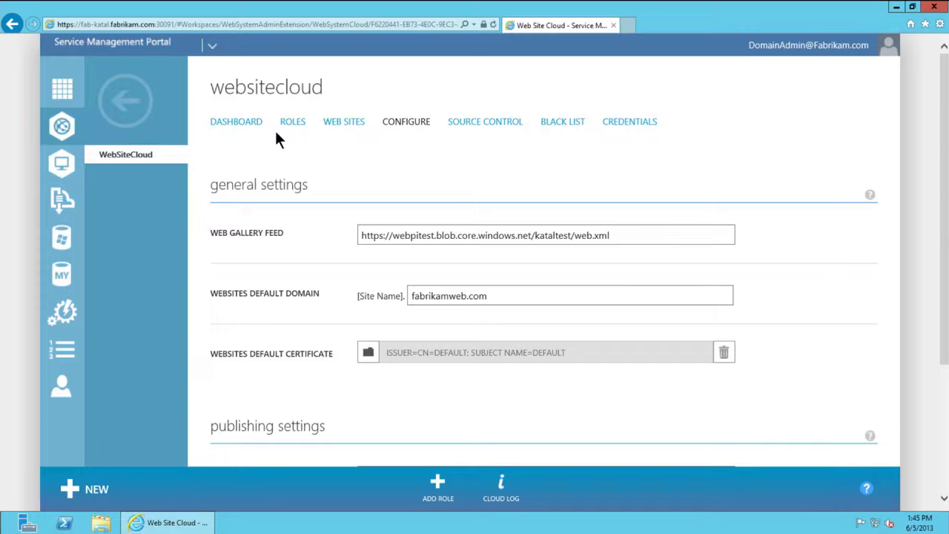
{"action": "left_click", "coordinate": [231, 126]}
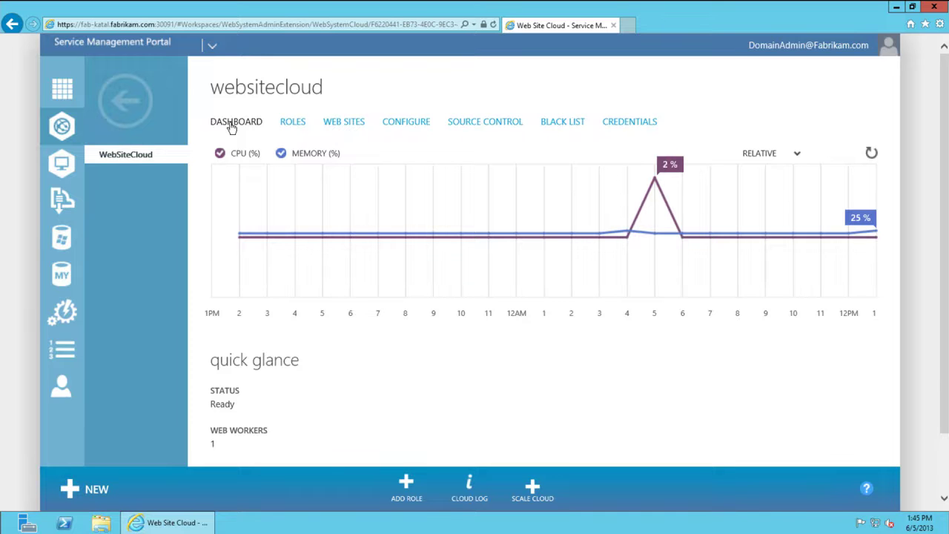
Expand fab-vmm2.fabrikam.com in the VM clouds, examine GoldCloud's core, RAM, storage and virtual machine usage, and return to the list.
{"action": "left_click", "coordinate": [69, 175]}
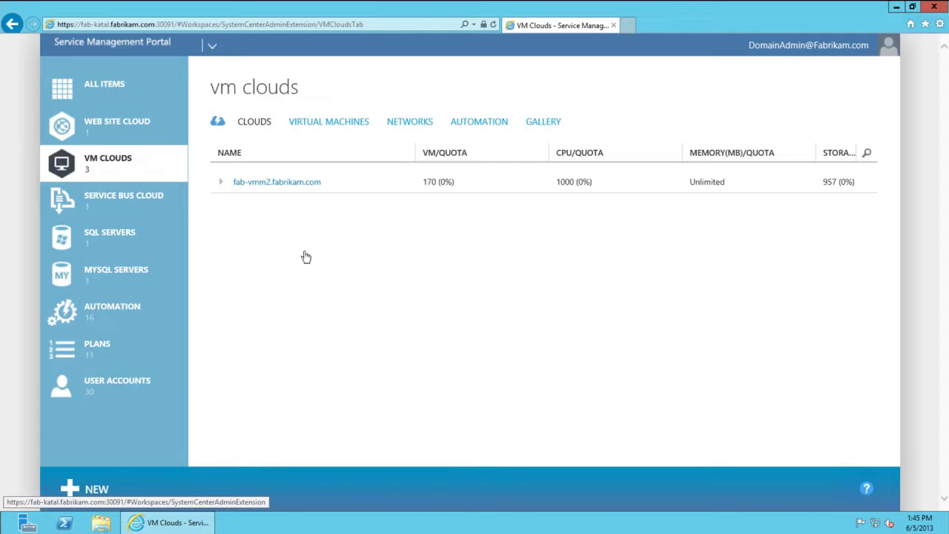
{"action": "left_click", "coordinate": [221, 183]}
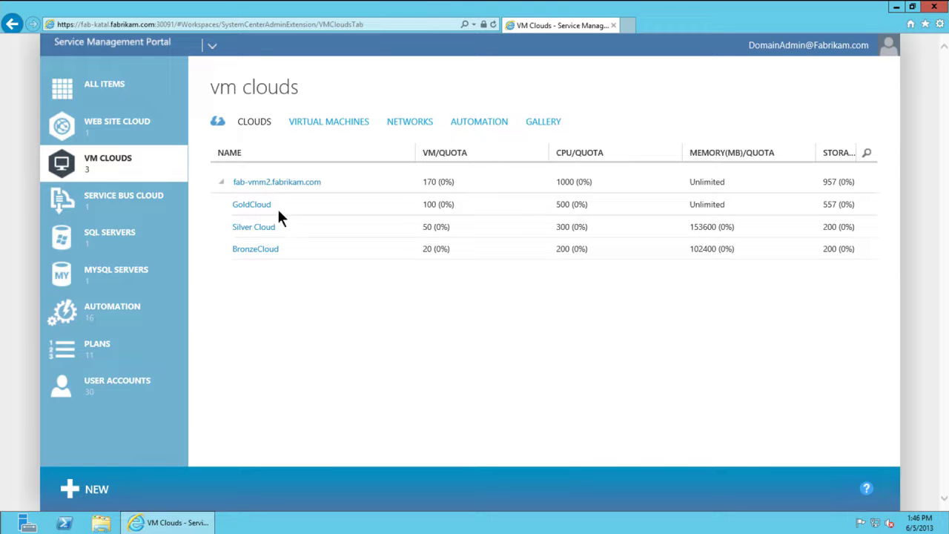
{"action": "left_click", "coordinate": [251, 206]}
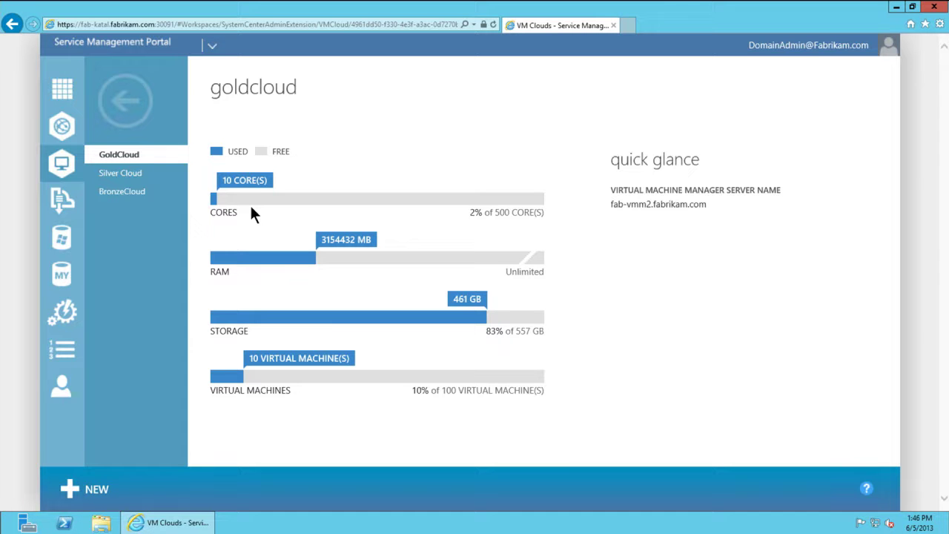
{"action": "left_click", "coordinate": [125, 104]}
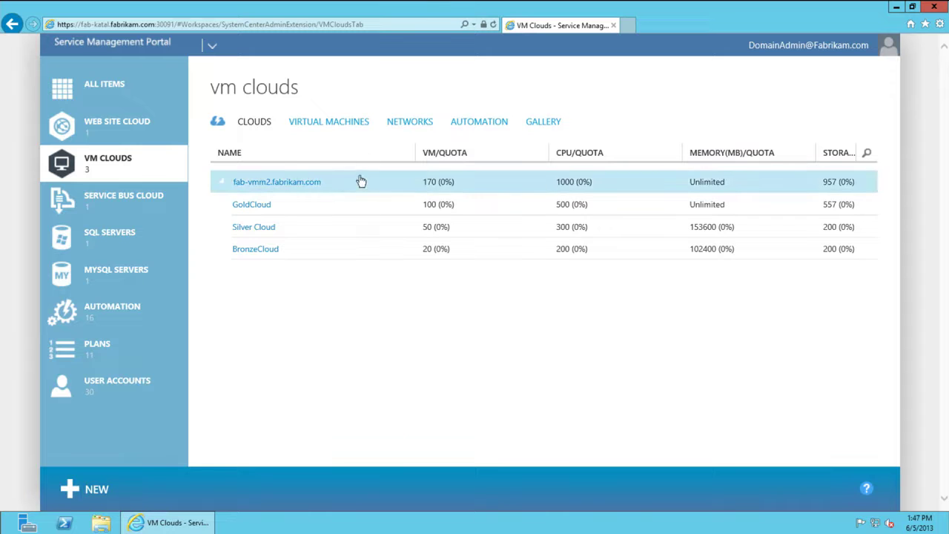
List all virtual machines across the VM clouds with no name or tenant filter and look through them.
{"action": "left_click", "coordinate": [330, 125]}
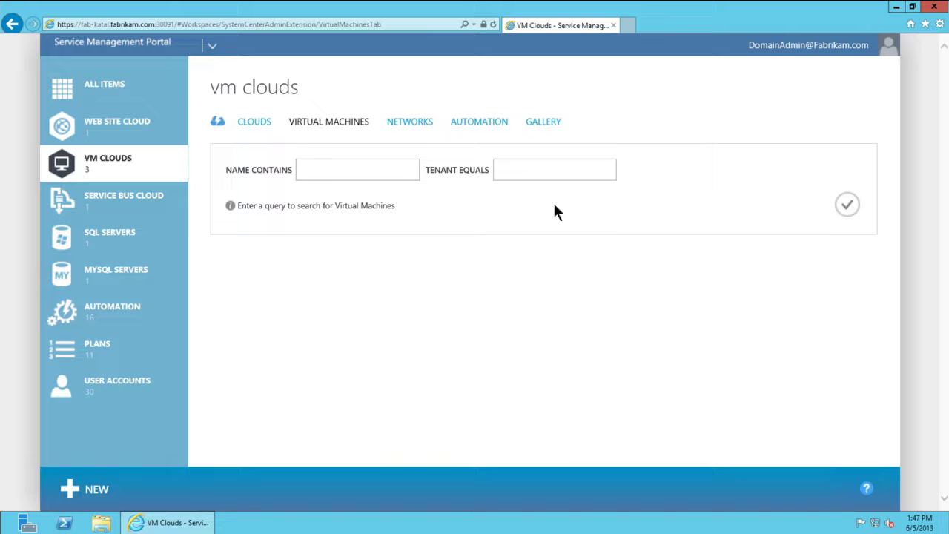
{"action": "left_click", "coordinate": [849, 207]}
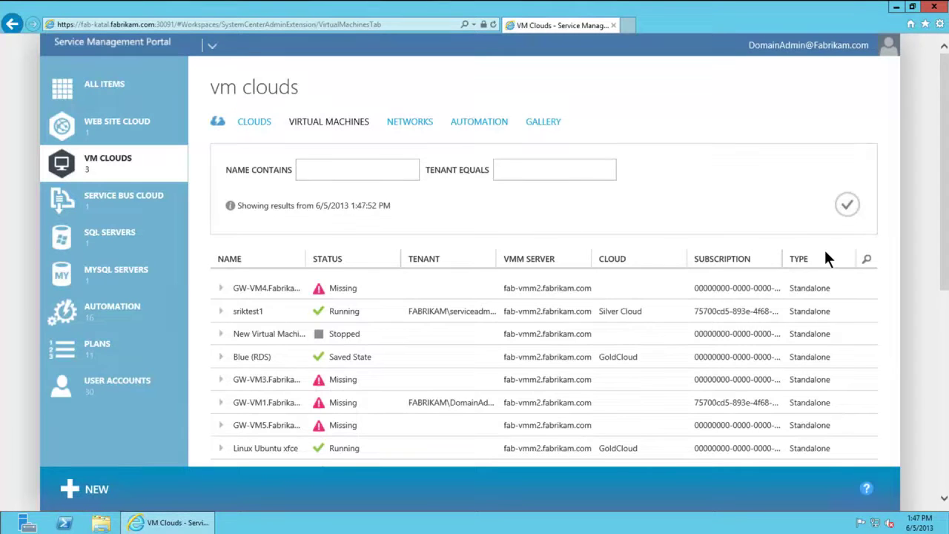
{"action": "scroll", "coordinate": [849, 349], "scroll_direction": "down", "scroll_amount": 5}
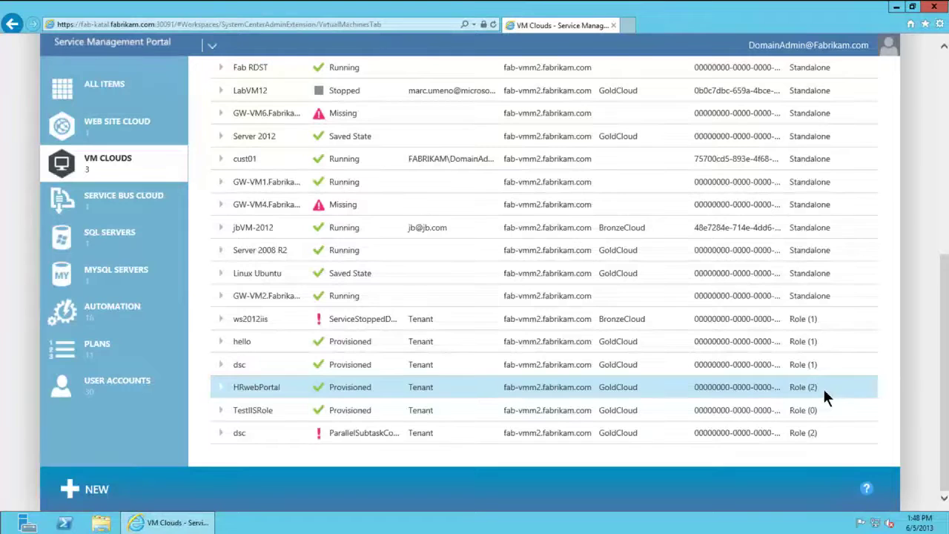
Expand the HRwebPortal role to view its machines, and select the GW-VM2 virtual machine to see its available actions.
{"action": "left_click", "coordinate": [220, 391]}
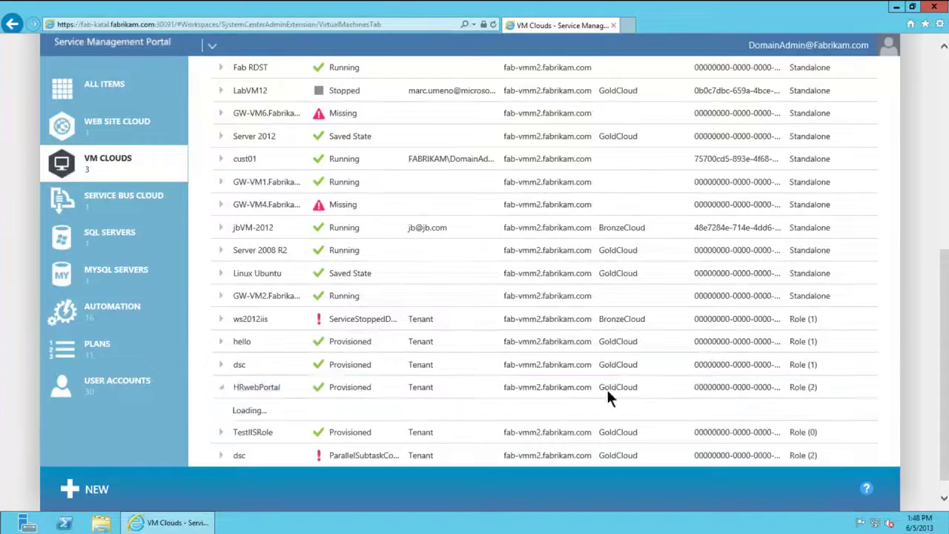
{"action": "left_click", "coordinate": [762, 370]}
{"action": "scroll", "coordinate": [789, 377], "scroll_direction": "down", "scroll_amount": 1}
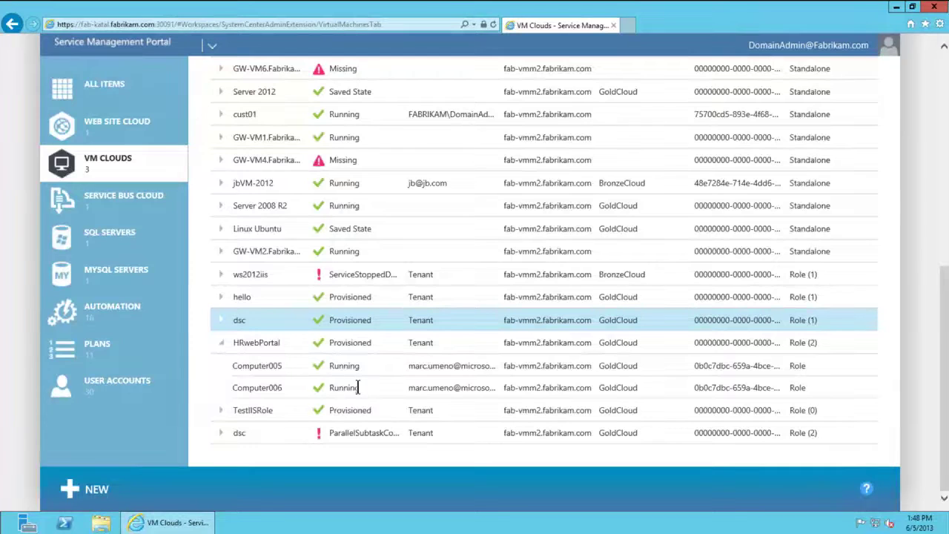
{"action": "left_click", "coordinate": [267, 276]}
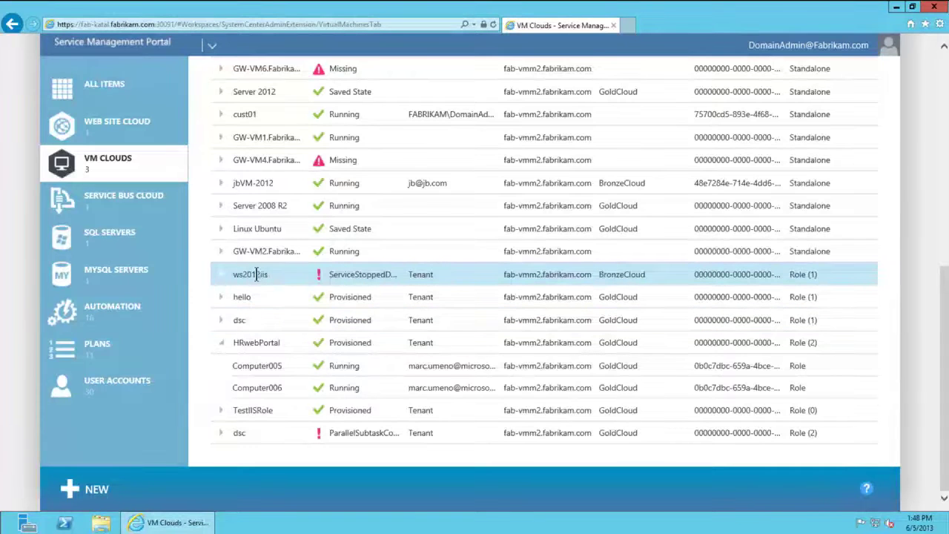
{"action": "left_click", "coordinate": [257, 253]}
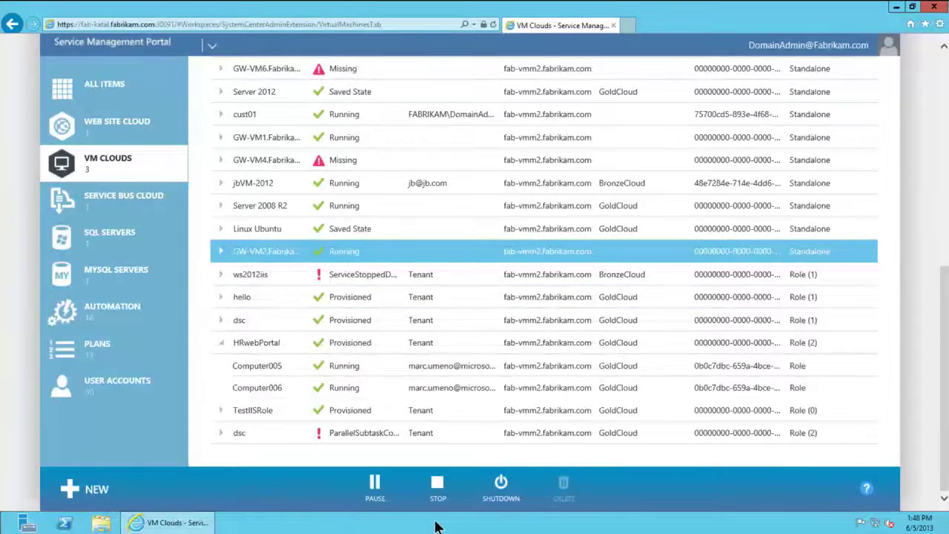
List all networks in the VM clouds with no name or tenant filter.
{"action": "scroll", "coordinate": [563, 353], "scroll_direction": "up", "scroll_amount": 5}
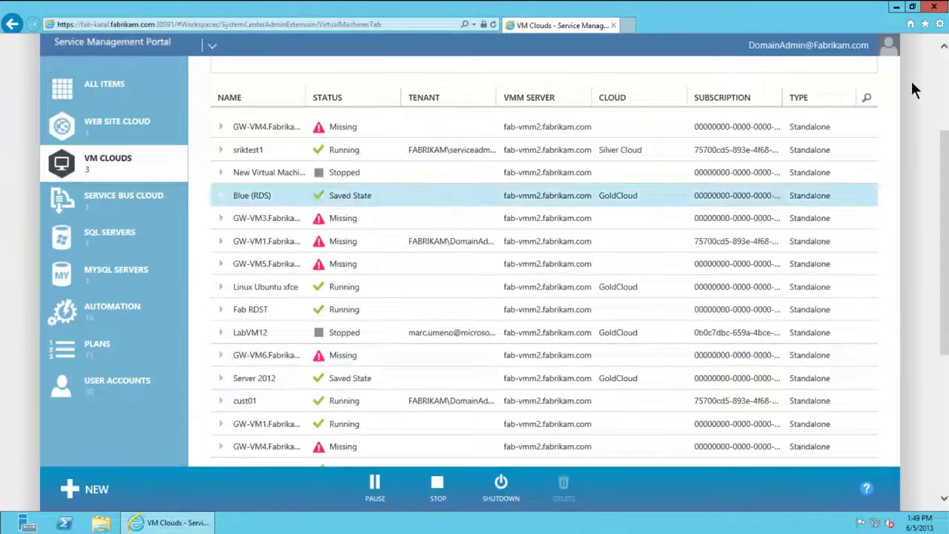
{"action": "left_click", "coordinate": [946, 78]}
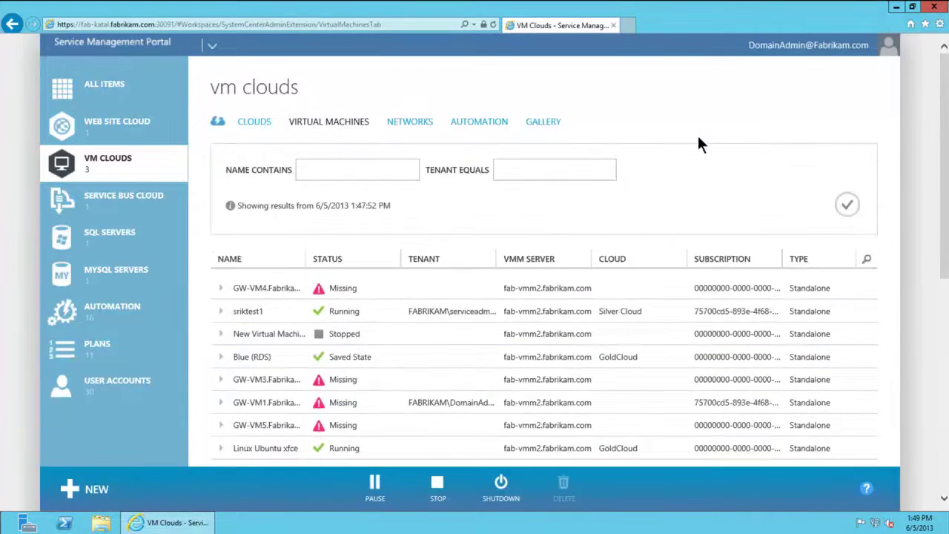
{"action": "left_click", "coordinate": [410, 125]}
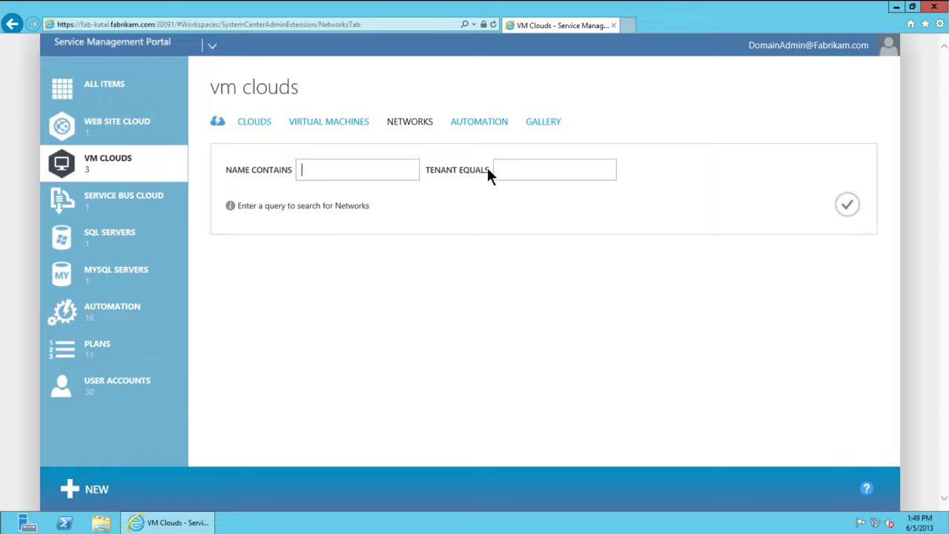
{"action": "left_click", "coordinate": [848, 208]}
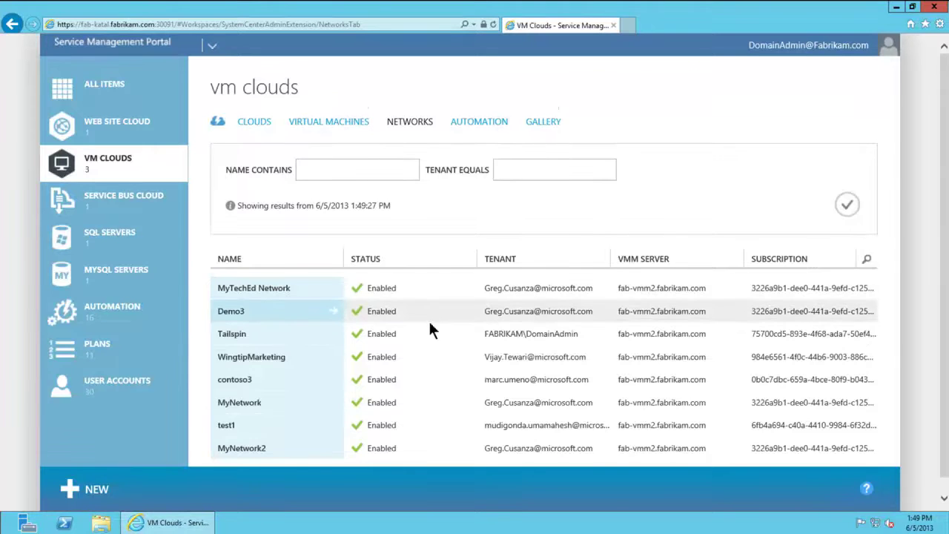
Examine MyTechEd Network's dashboard, virtual machines, rules, address space, DNS, VPN and border gateway protocol sections, and return to the network list.
{"action": "scroll", "coordinate": [428, 323], "scroll_direction": "down", "scroll_amount": 1}
{"action": "scroll", "coordinate": [319, 315], "scroll_direction": "up", "scroll_amount": 1}
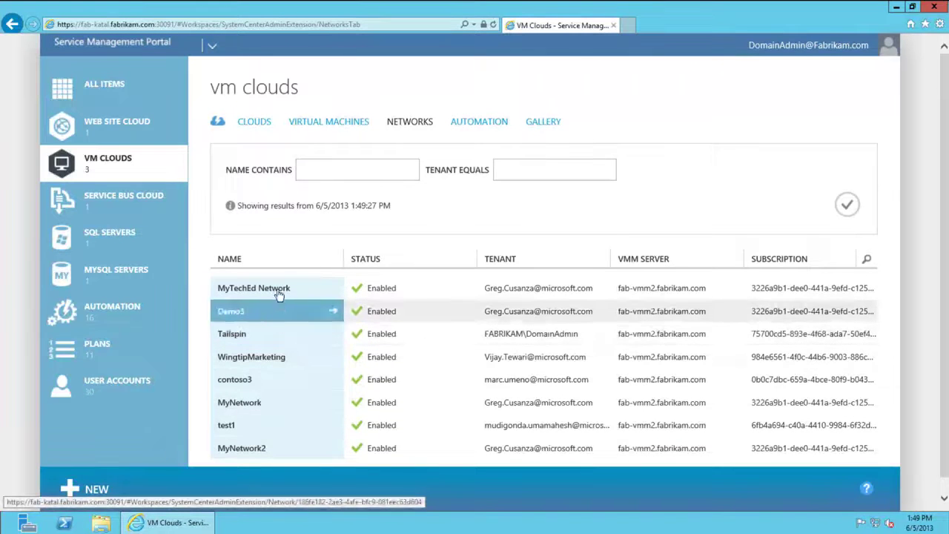
{"action": "left_click", "coordinate": [279, 293]}
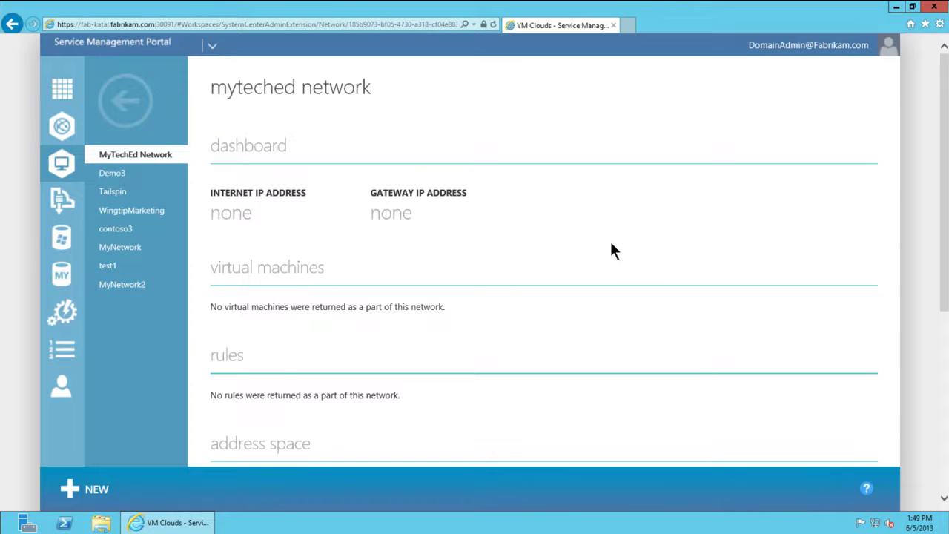
{"action": "scroll", "coordinate": [612, 253], "scroll_direction": "down", "scroll_amount": 1}
{"action": "scroll", "coordinate": [616, 254], "scroll_direction": "down", "scroll_amount": 2}
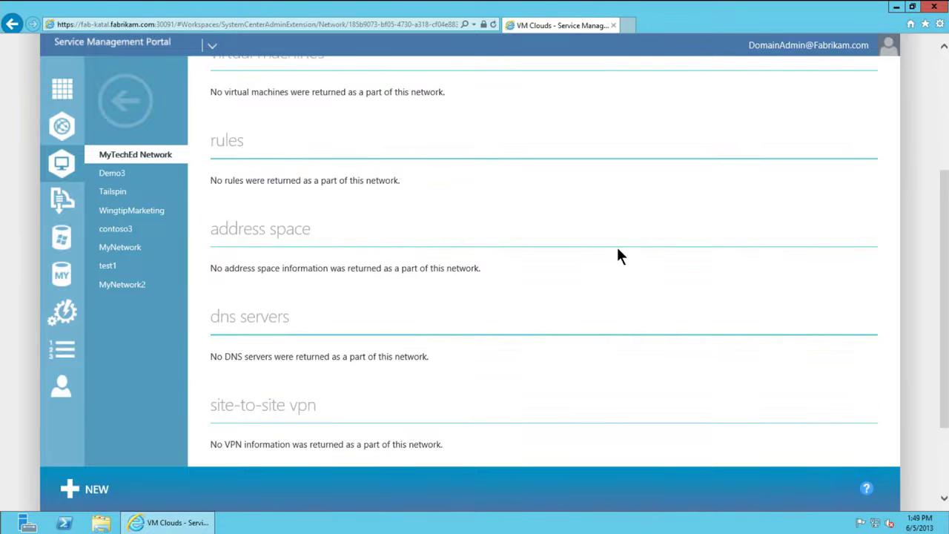
{"action": "scroll", "coordinate": [600, 268], "scroll_direction": "down", "scroll_amount": 2}
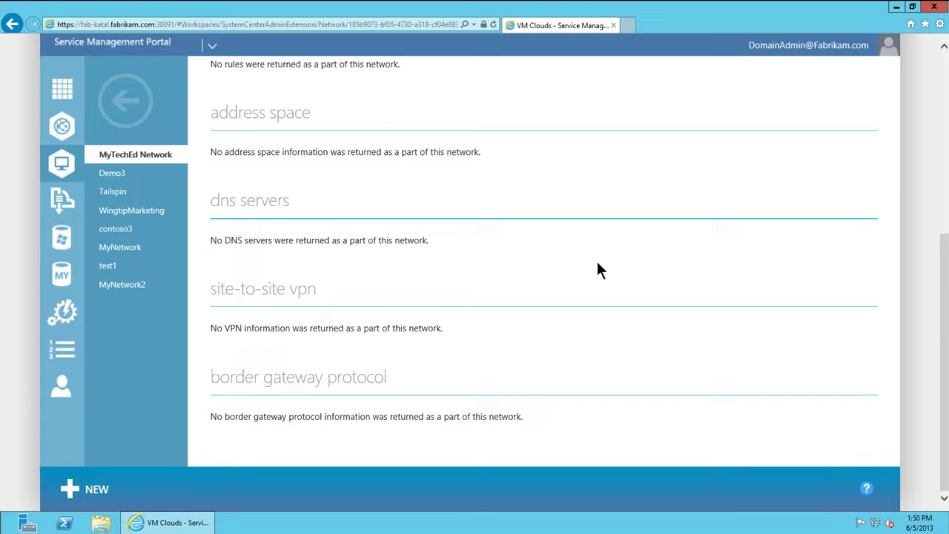
{"action": "left_click", "coordinate": [145, 126]}
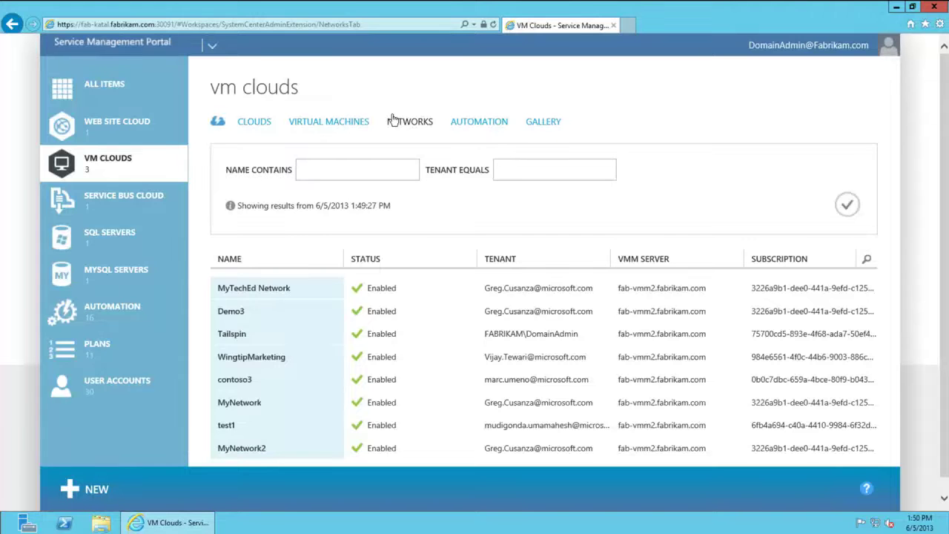
View the VM clouds' published gallery items and the list of actions linked to automation runbooks.
{"action": "left_click", "coordinate": [543, 126]}
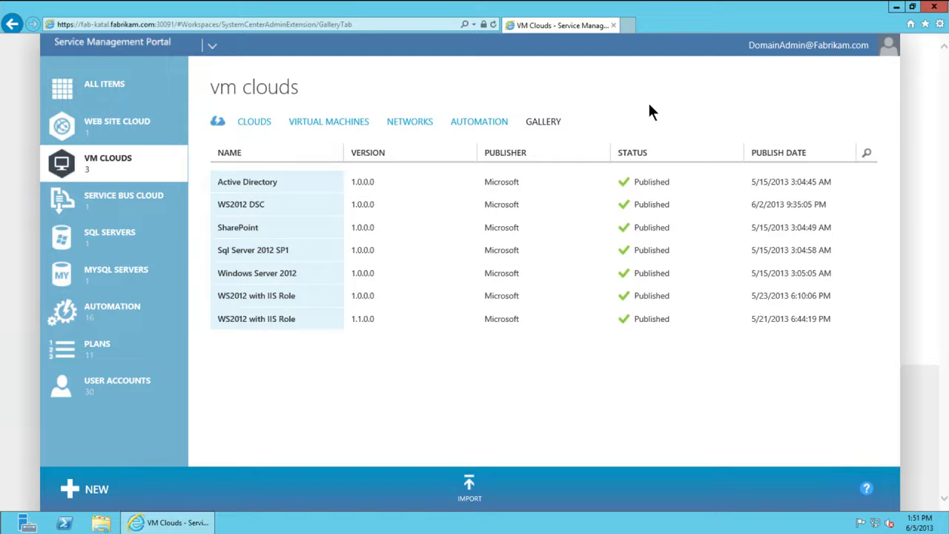
{"action": "left_click", "coordinate": [475, 124]}
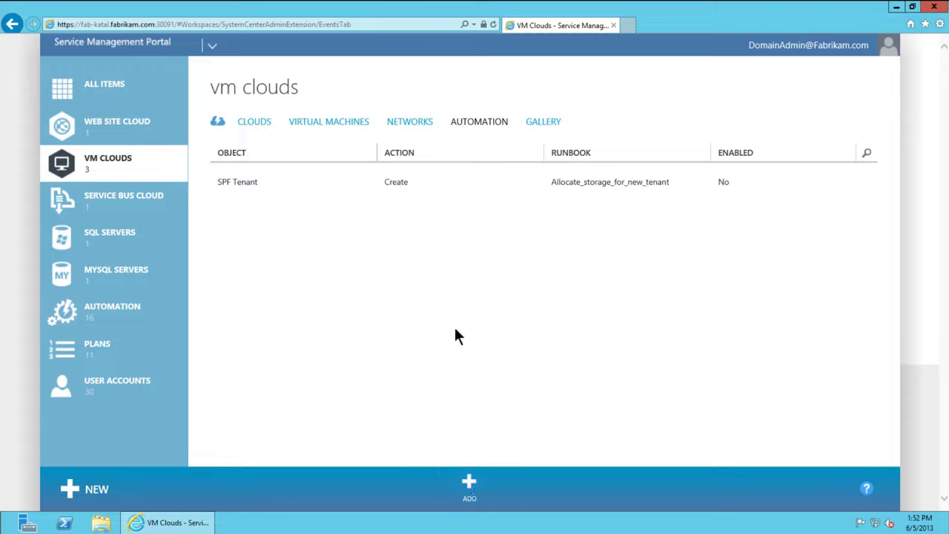
Link the Create action of VMM VirtualMachine to the Add_new_VM_IP_to_gateway_mapping runbook, with the link not enabled.
{"action": "left_click", "coordinate": [469, 490]}
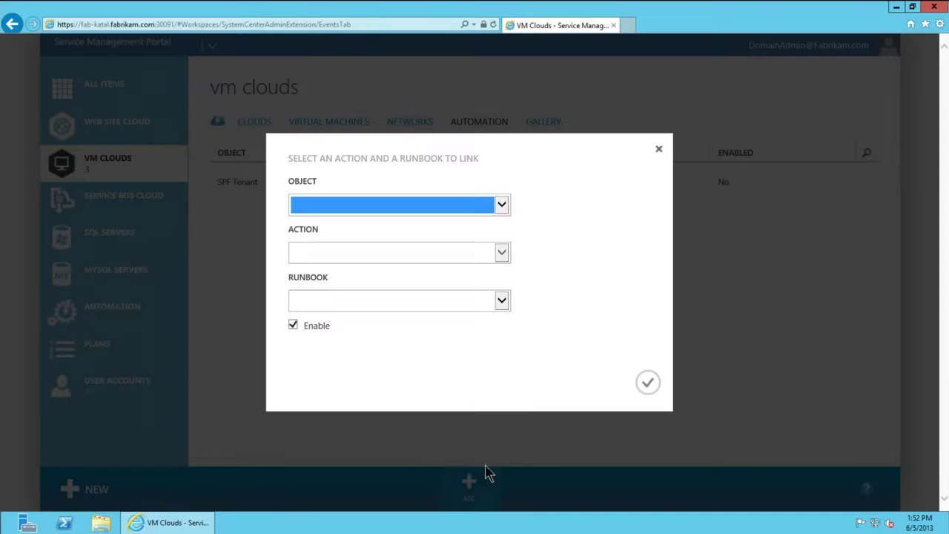
{"action": "left_click", "coordinate": [505, 205]}
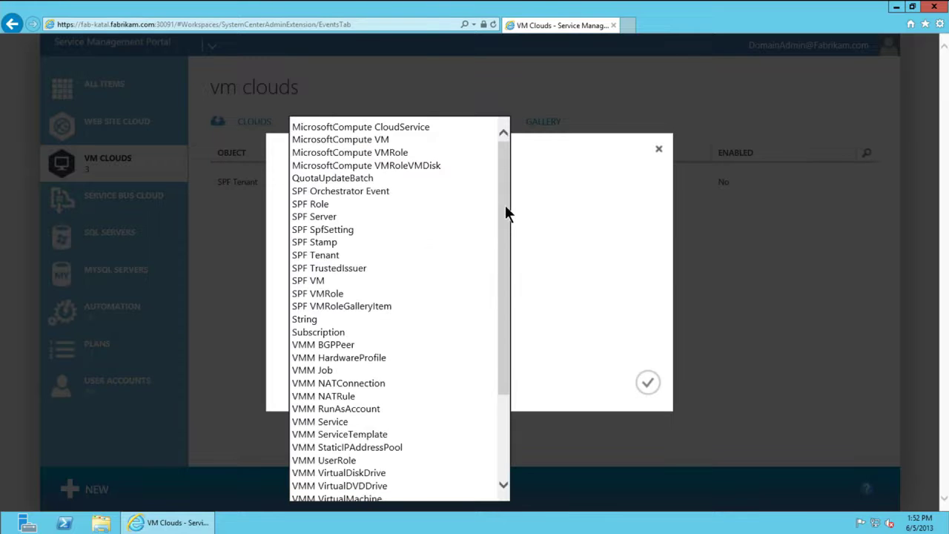
{"action": "scroll", "coordinate": [453, 301], "scroll_direction": "down", "scroll_amount": 3}
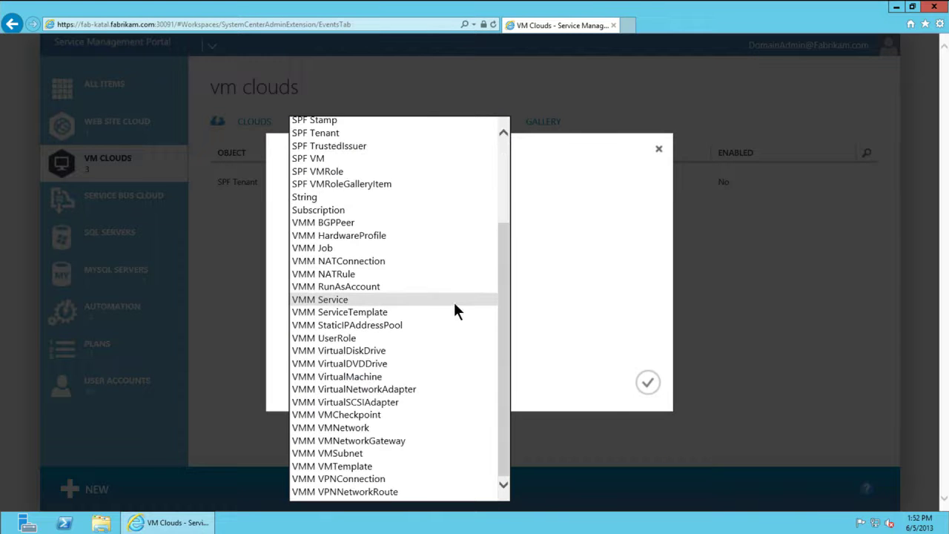
{"action": "left_click", "coordinate": [360, 378]}
{"action": "left_click", "coordinate": [500, 252]}
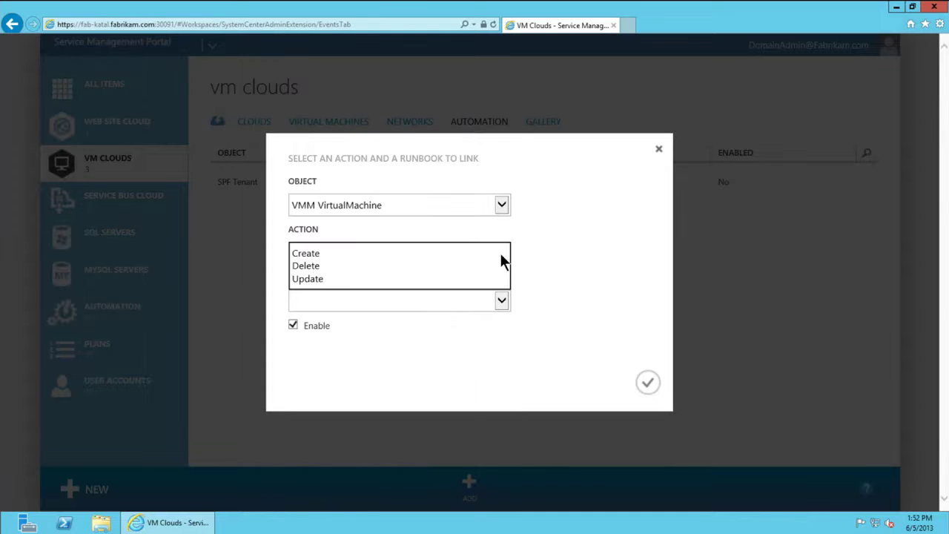
{"action": "left_click", "coordinate": [308, 253]}
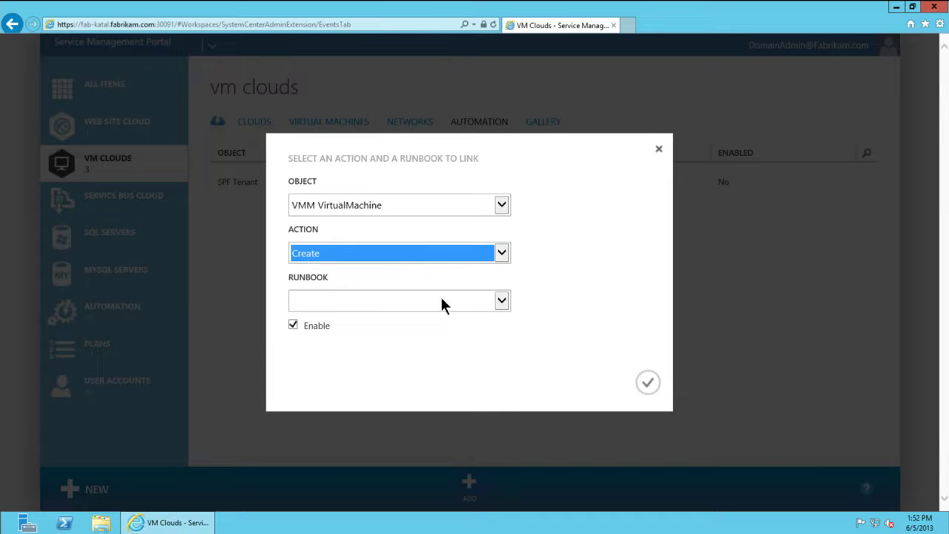
{"action": "left_click", "coordinate": [501, 299]}
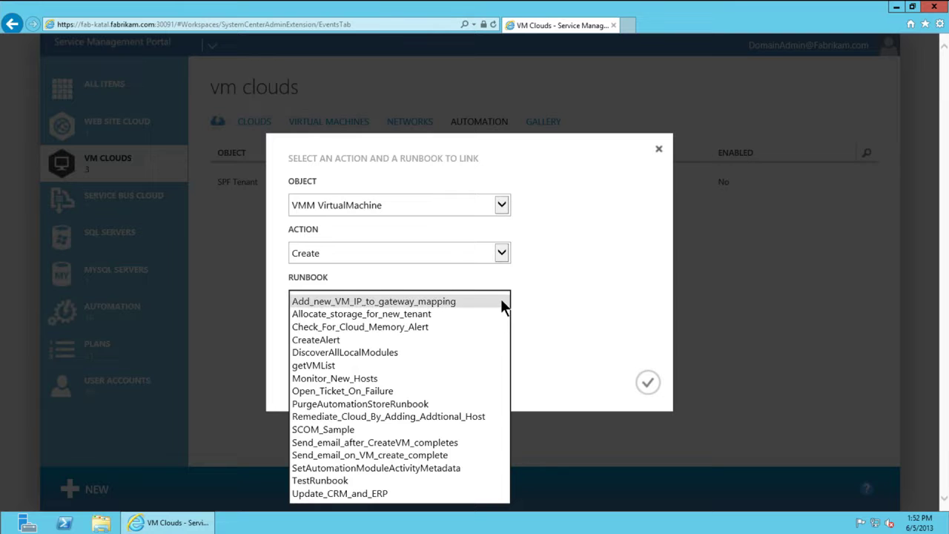
{"action": "left_click", "coordinate": [369, 302]}
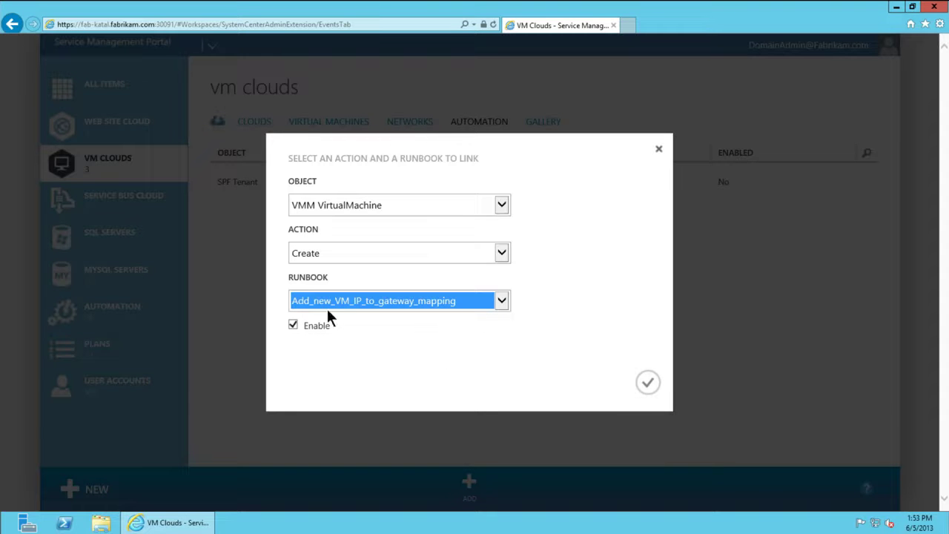
{"action": "left_click", "coordinate": [293, 325]}
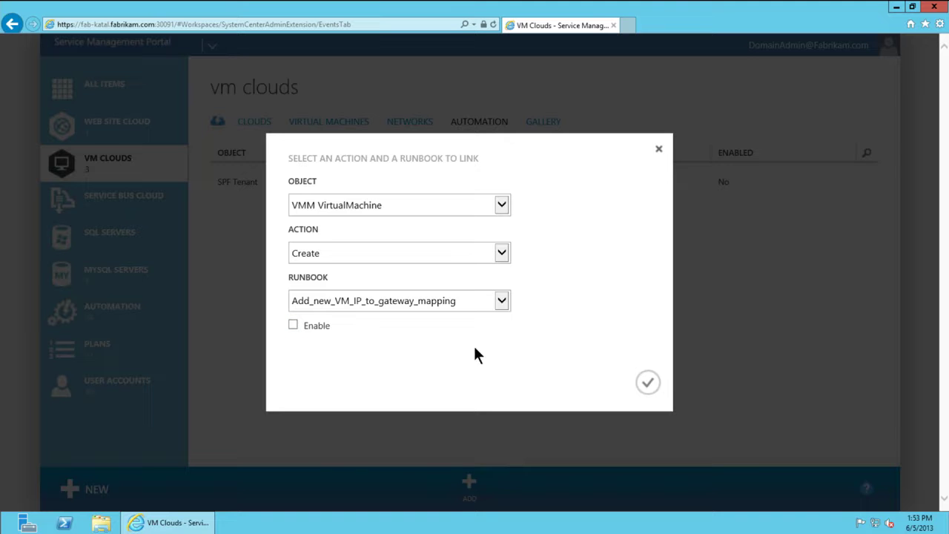
{"action": "left_click", "coordinate": [648, 381]}
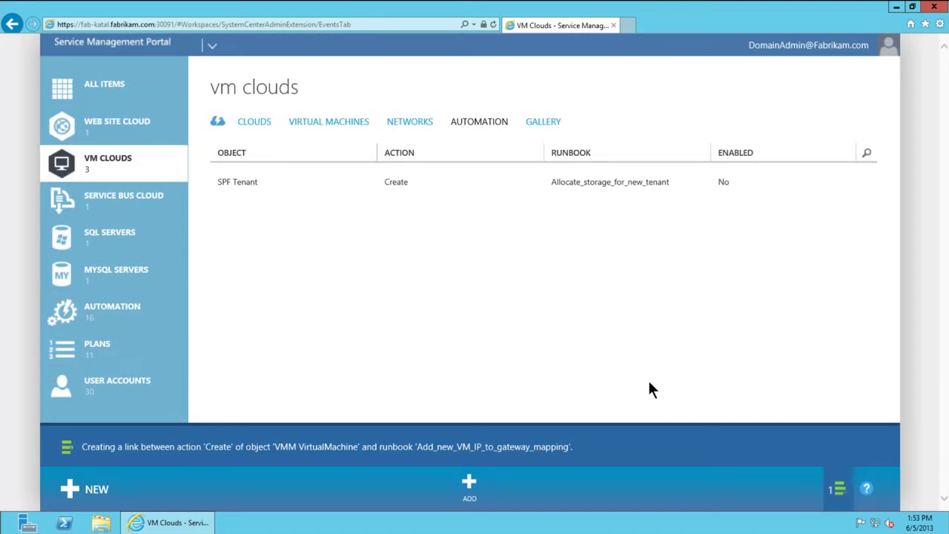
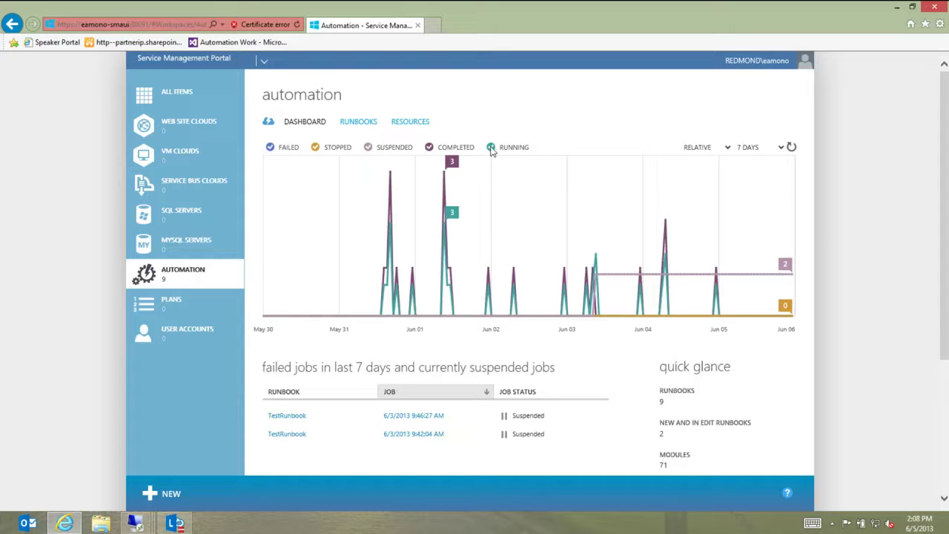
Toggle the Running series in the automation dashboard chart, and filter the runbooks list by "sla".
{"action": "left_click", "coordinate": [491, 148]}
{"action": "left_click", "coordinate": [492, 147]}
{"action": "left_click", "coordinate": [362, 124]}
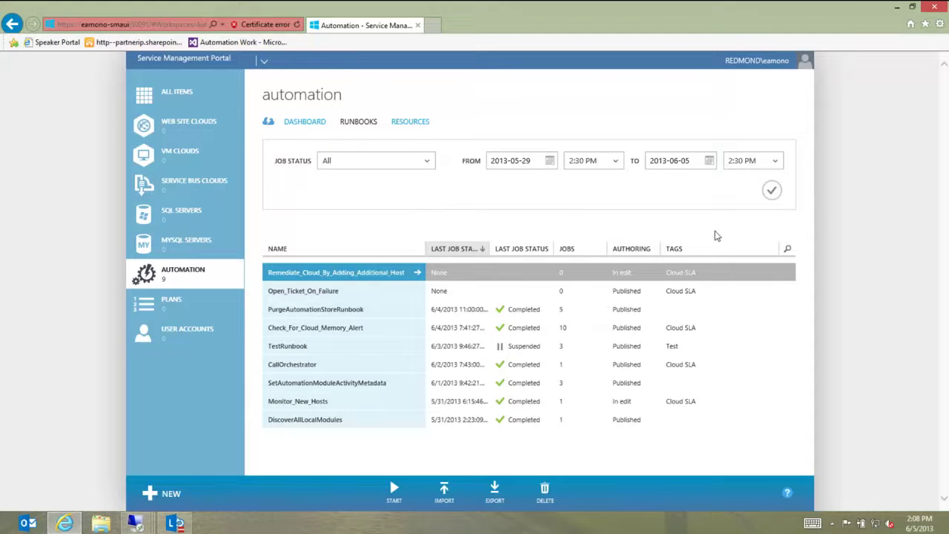
{"action": "left_click", "coordinate": [789, 250]}
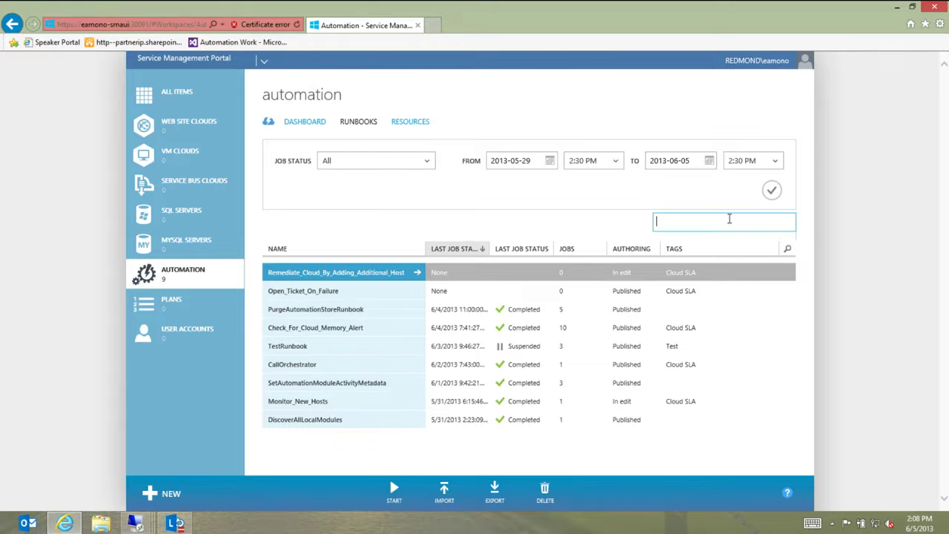
{"action": "type", "text": "sla"}
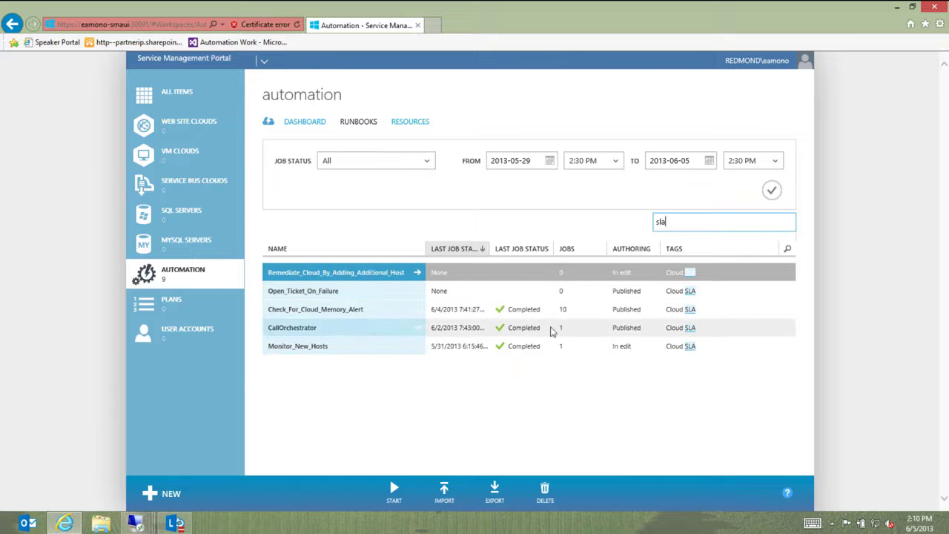
Open the Monitor_New_Hosts runbook and review its published and draft workflow code.
{"action": "left_click", "coordinate": [416, 350]}
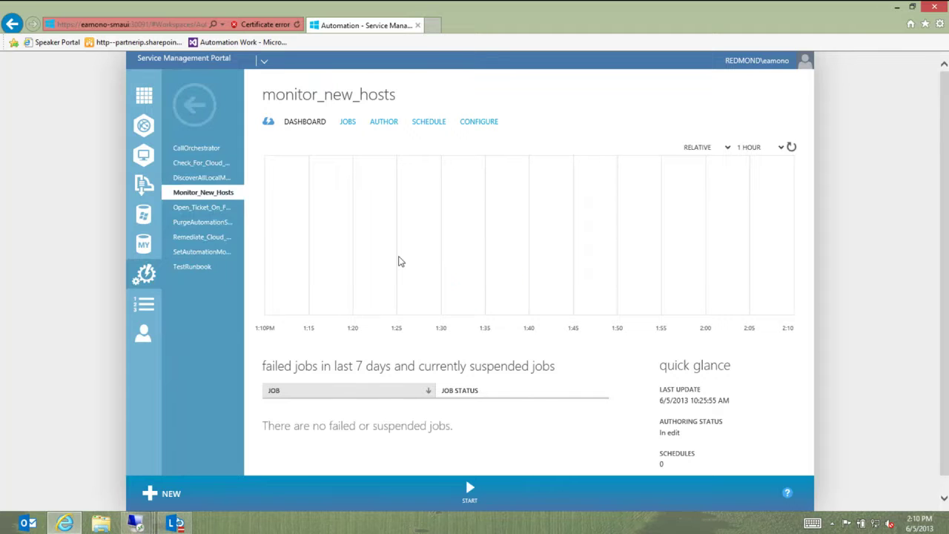
{"action": "left_click", "coordinate": [383, 123]}
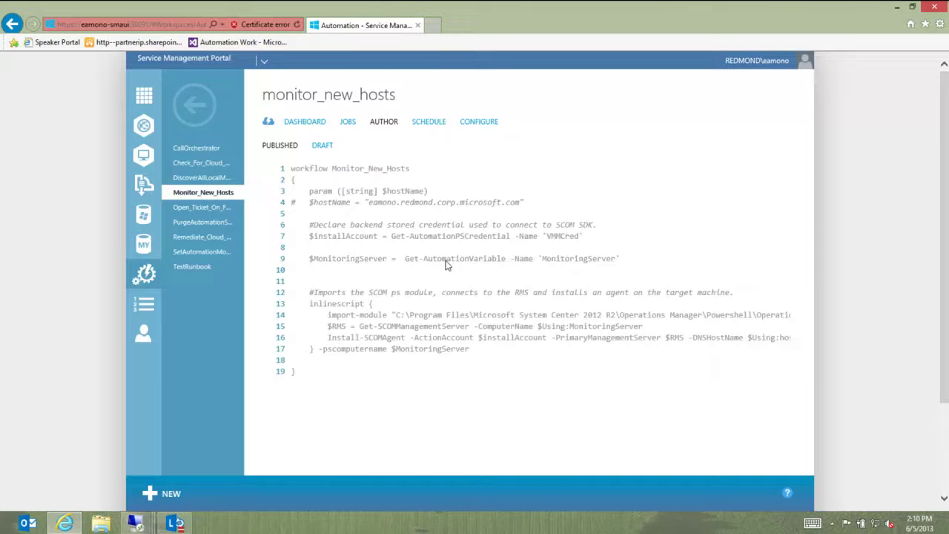
{"action": "left_click", "coordinate": [324, 147]}
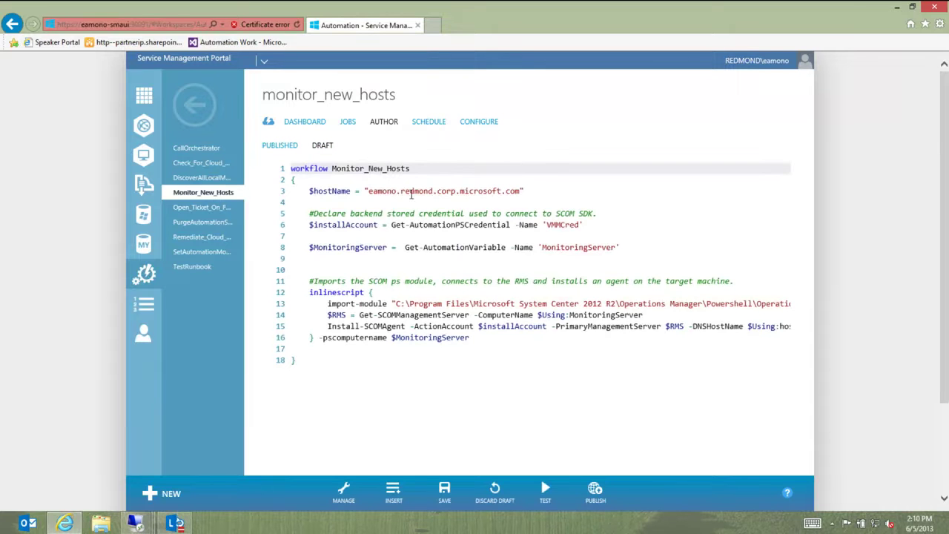
{"action": "double_click", "coordinate": [367, 214]}
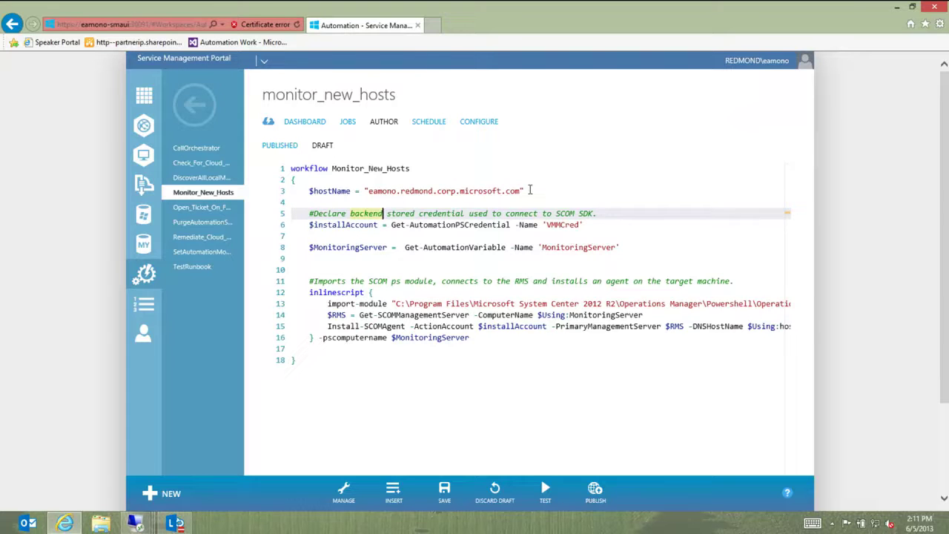
In the draft, comment out the hard-coded $hostName assignment with # and add the line param ([string] $hostName) above it.
{"action": "left_click", "coordinate": [309, 190]}
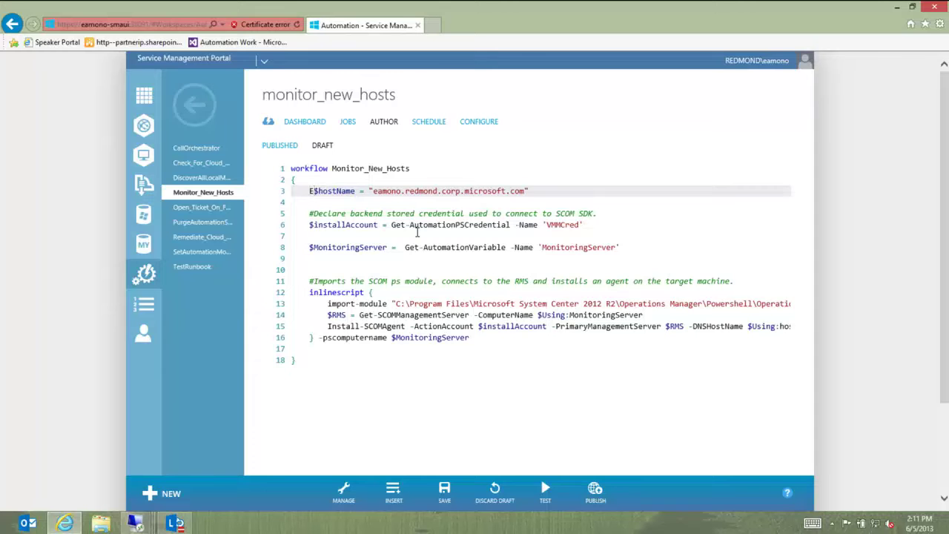
{"action": "type", "text": "#"}
{"action": "key", "text": "Up"}
{"action": "key", "text": "Return"}
{"action": "type", "text": "pa"}
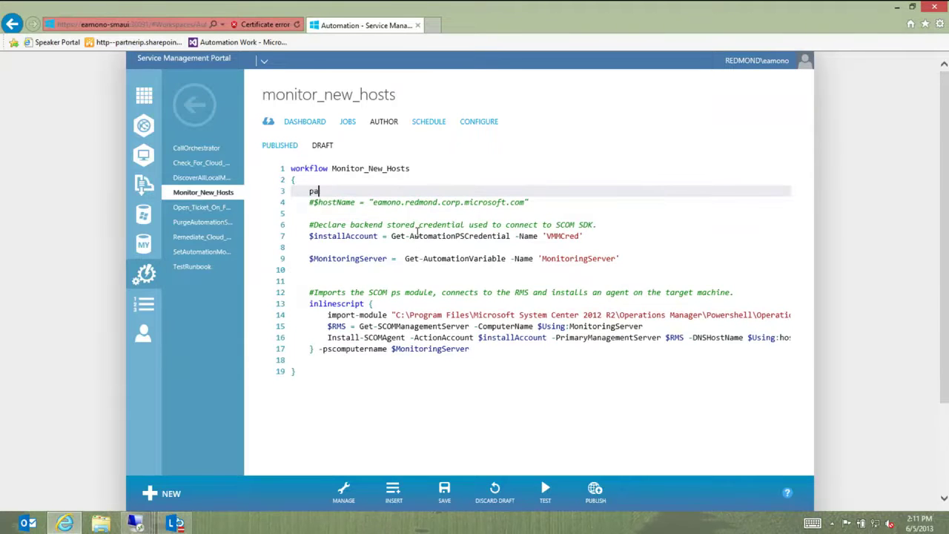
{"action": "type", "text": "ram ()"}
{"action": "type", "text": "[string]"}
{"action": "type", "text": " $hos"}
{"action": "type", "text": "tName"}
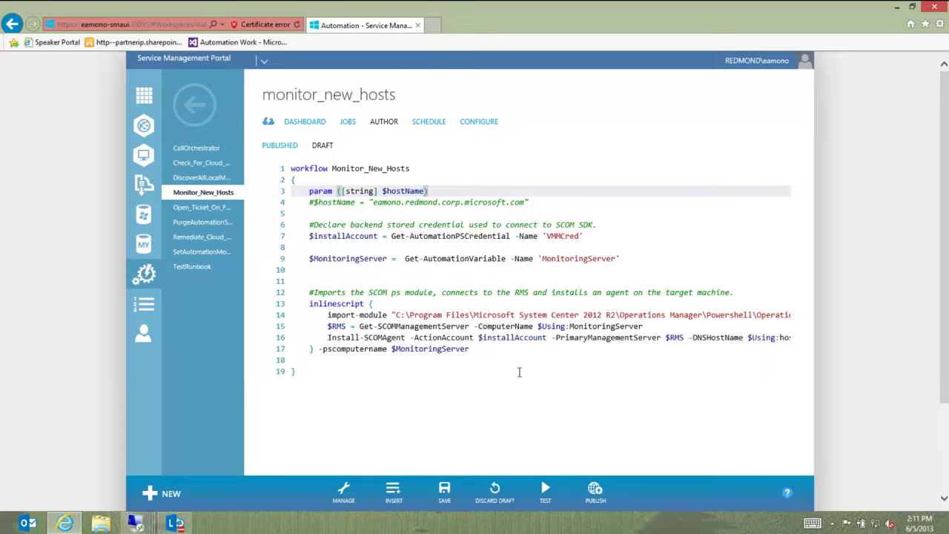
Save the Monitor_New_Hosts draft and start a test to view its HOSTNAME parameter, then cancel without entering a value.
{"action": "left_click", "coordinate": [481, 326]}
{"action": "left_click", "coordinate": [545, 492]}
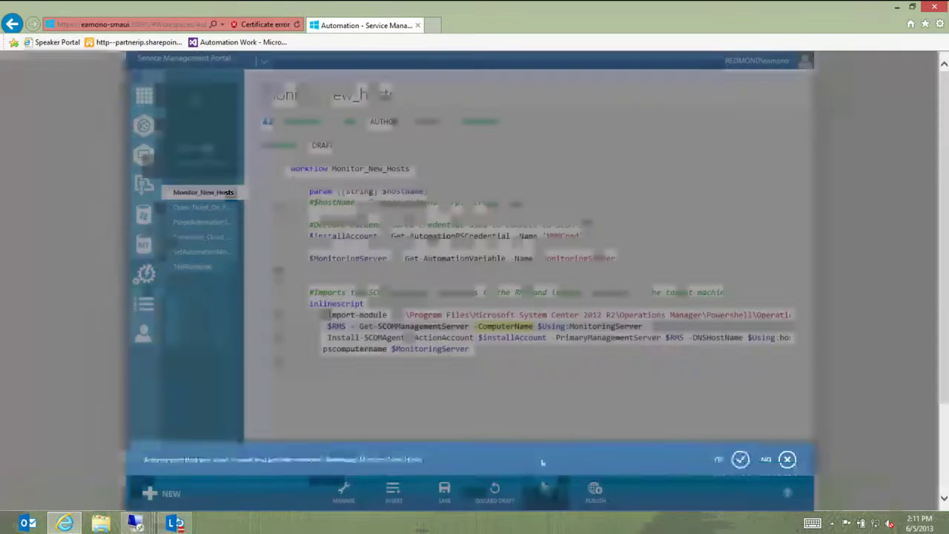
{"action": "left_click", "coordinate": [740, 461]}
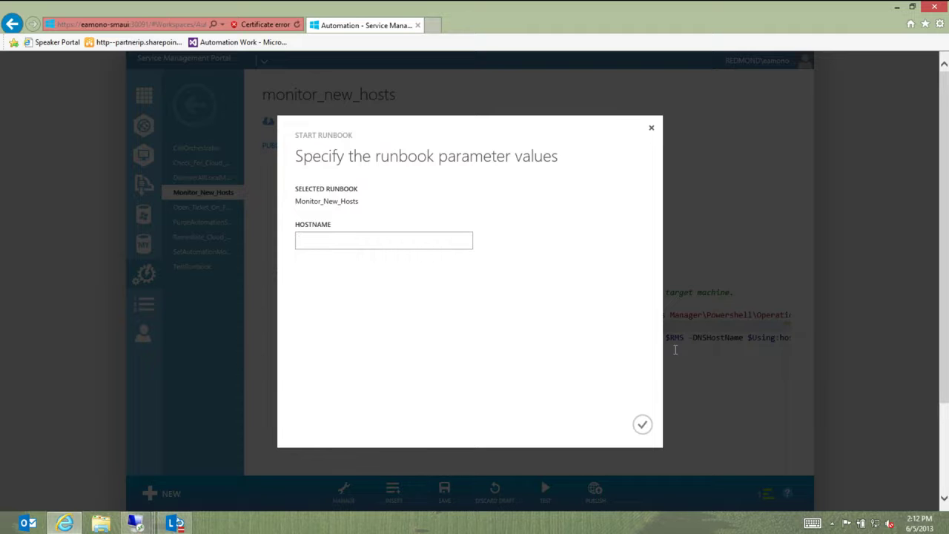
{"action": "left_click", "coordinate": [651, 129]}
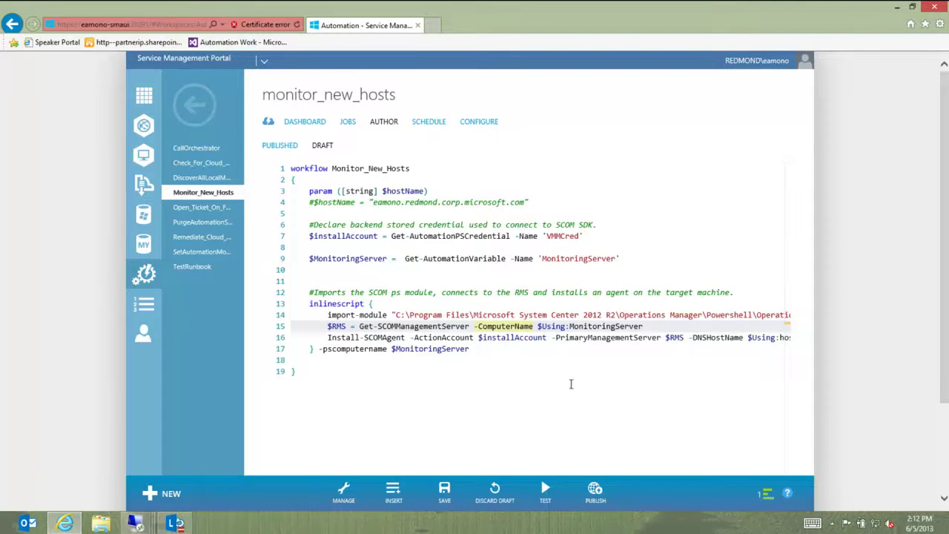
Publish the Monitor_New_Hosts runbook, dismiss the completed-operation notifications, and display its published code.
{"action": "left_click", "coordinate": [593, 493]}
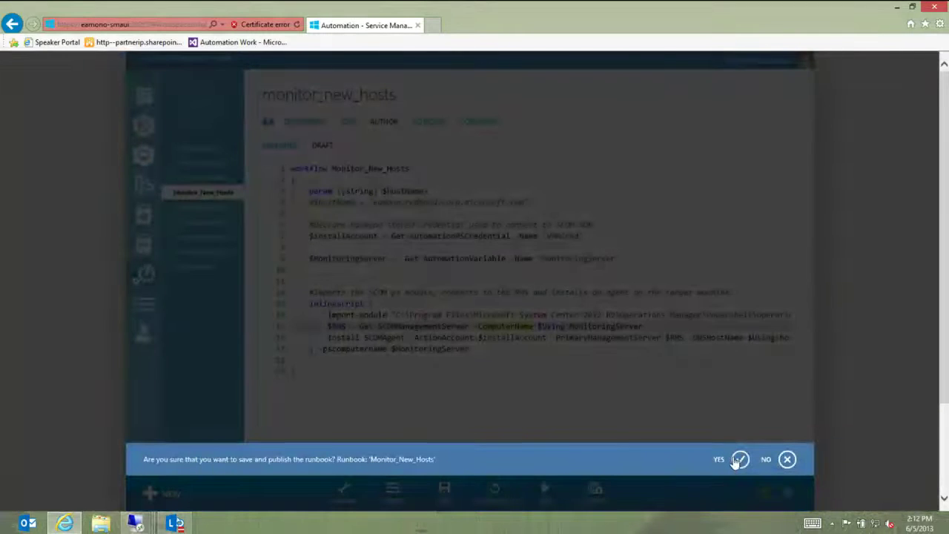
{"action": "left_click", "coordinate": [740, 458]}
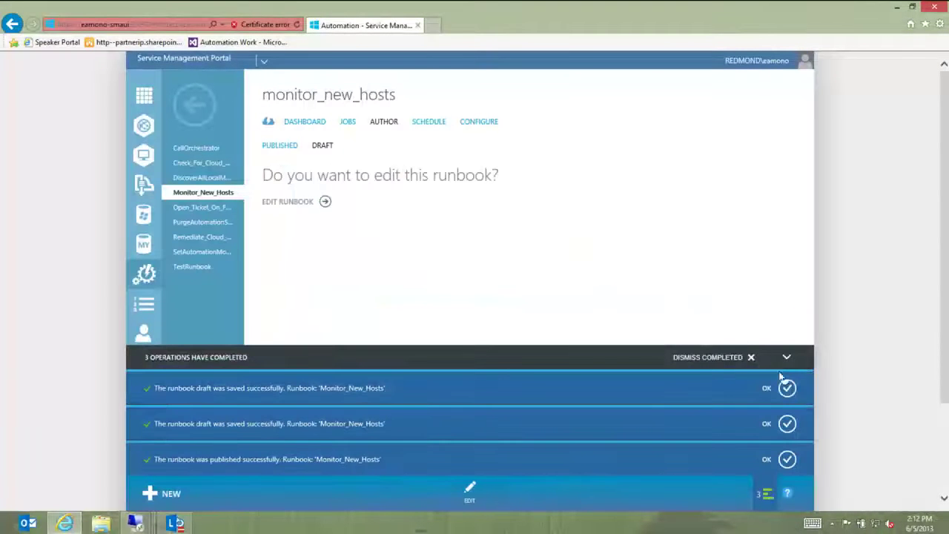
{"action": "left_click", "coordinate": [786, 392]}
{"action": "left_click", "coordinate": [788, 434]}
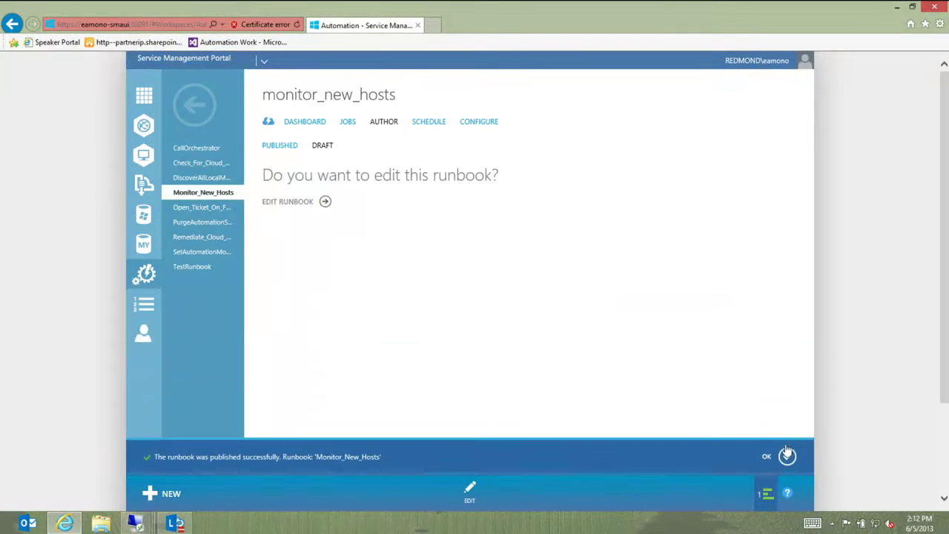
{"action": "left_click", "coordinate": [787, 459]}
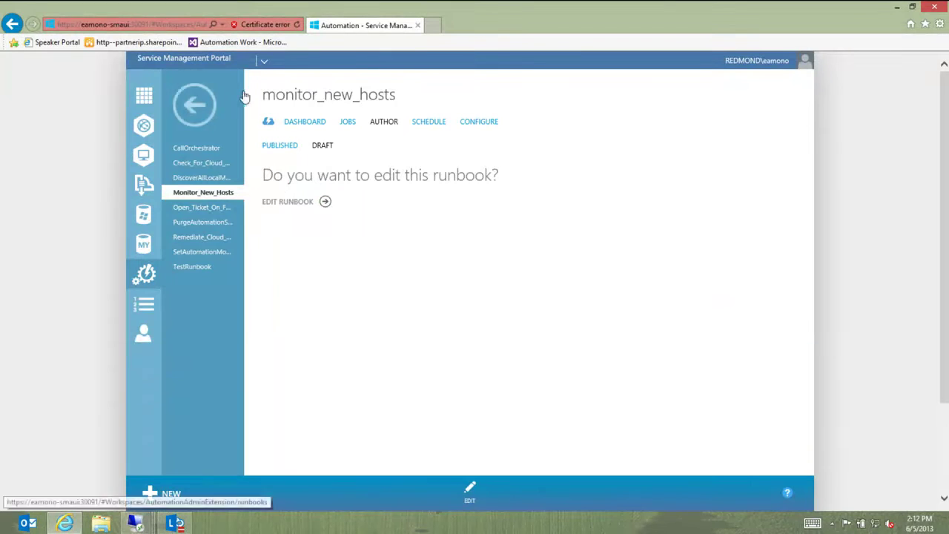
{"action": "left_click", "coordinate": [279, 148]}
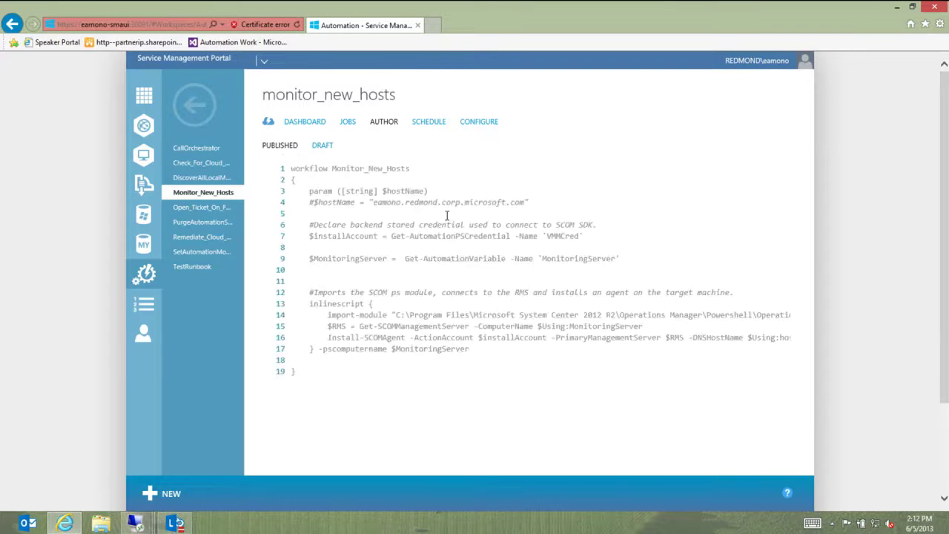
Return to the list of automation runbooks and filter it by the text sla.
{"action": "left_click", "coordinate": [195, 103]}
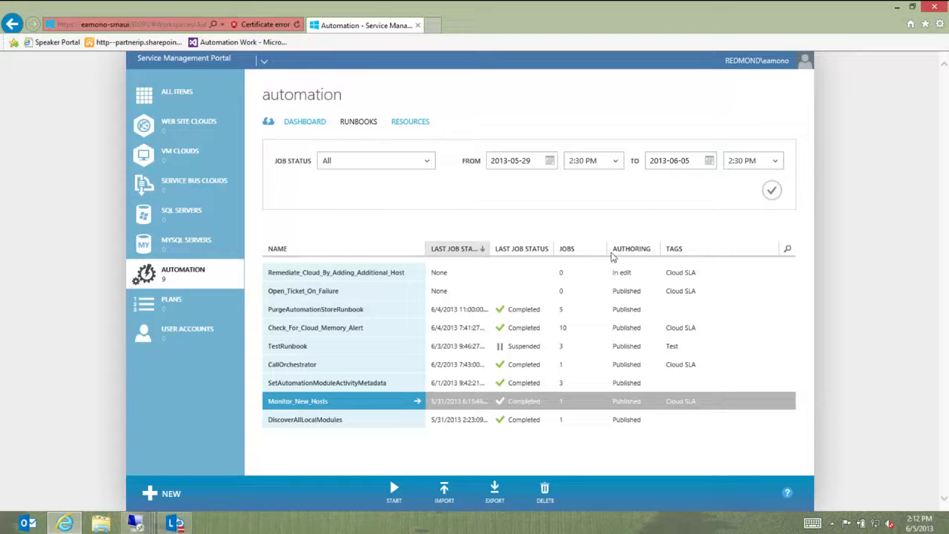
{"action": "left_click", "coordinate": [787, 250]}
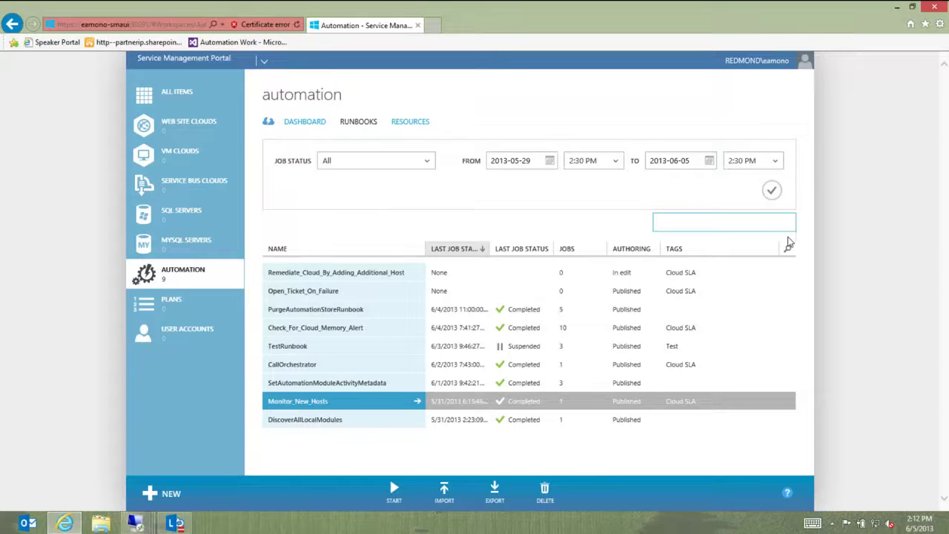
{"action": "type", "text": "sla"}
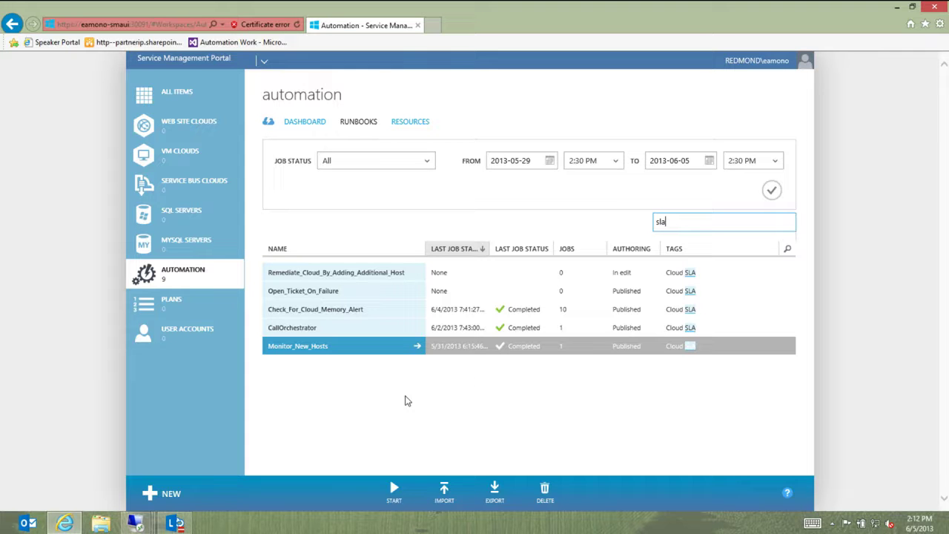
Open the draft of the Remediate_Cloud_By_Adding_Additional_Host runbook and review its VMM connection, Checkpoint-Workflow and Open_Ticket_On_Failure code.
{"action": "left_click", "coordinate": [415, 278]}
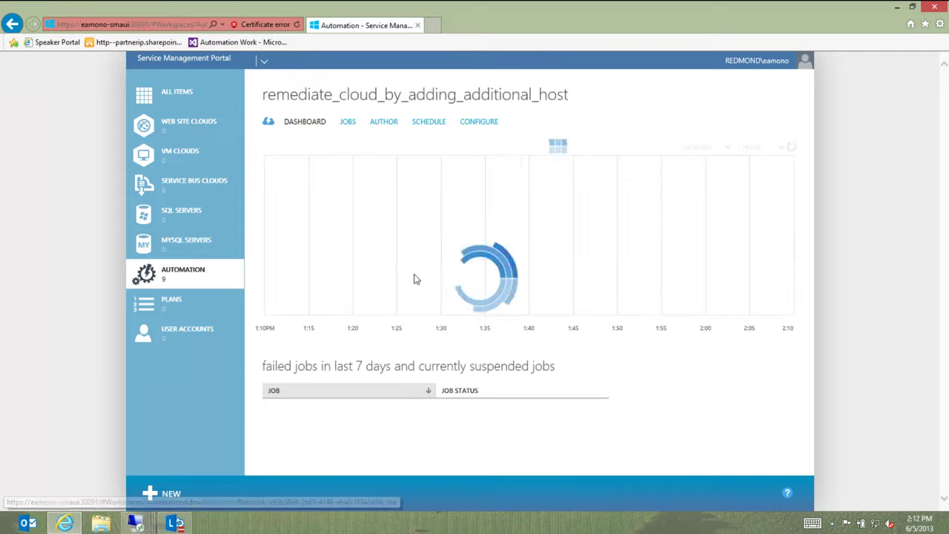
{"action": "left_click", "coordinate": [381, 129]}
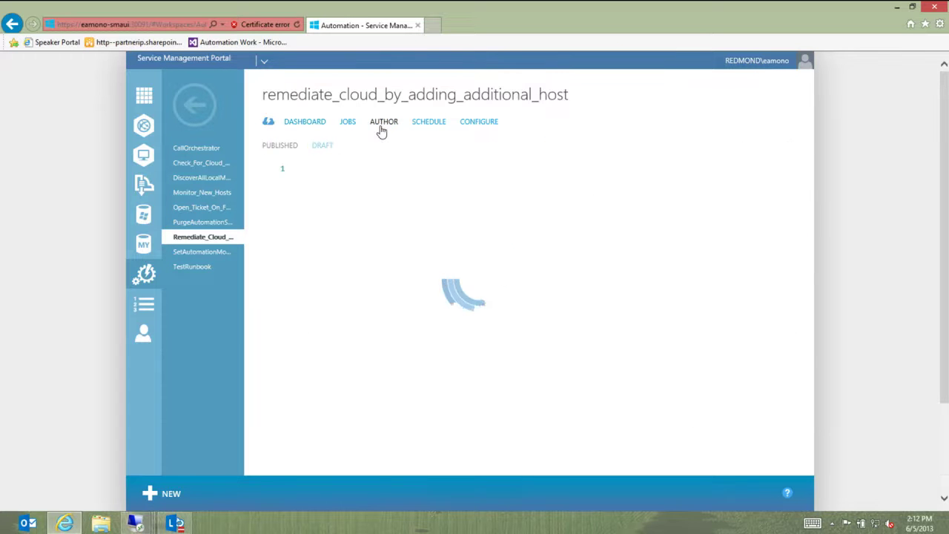
{"action": "left_click", "coordinate": [321, 148]}
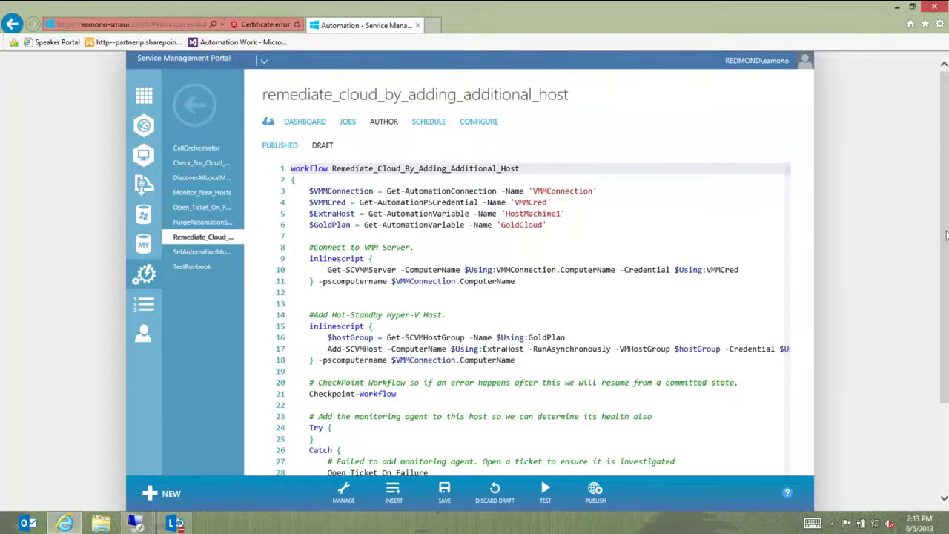
{"action": "scroll", "coordinate": [945, 235], "scroll_direction": "down", "scroll_amount": 2}
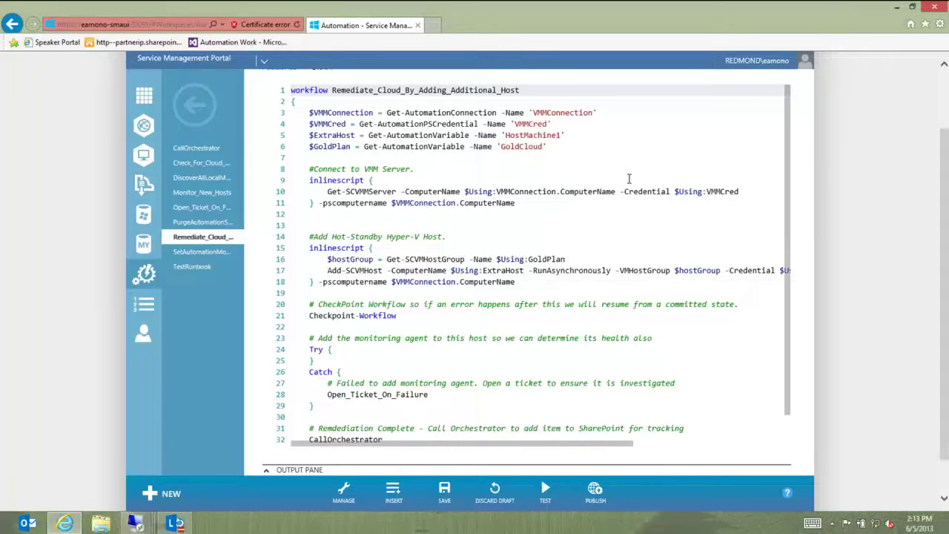
{"action": "left_click", "coordinate": [595, 191]}
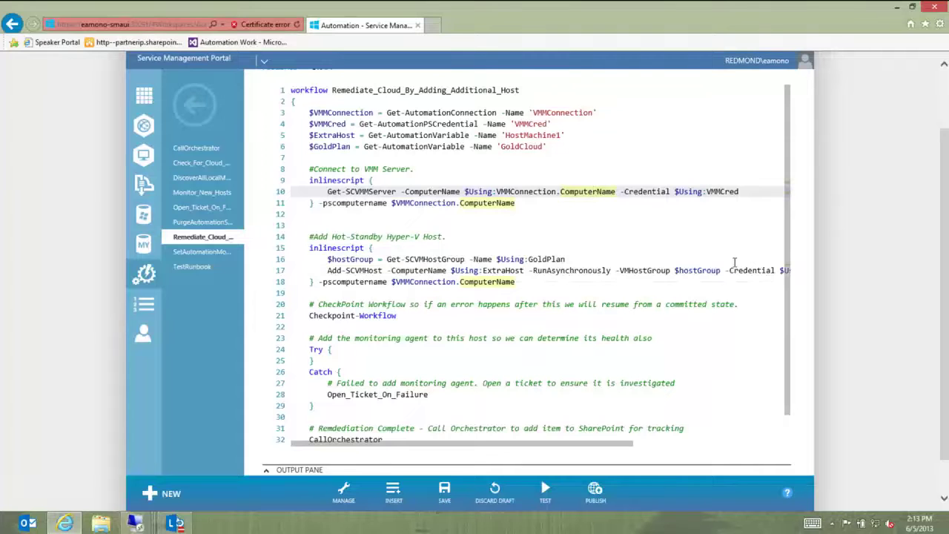
{"action": "scroll", "coordinate": [778, 298], "scroll_direction": "down", "scroll_amount": 1}
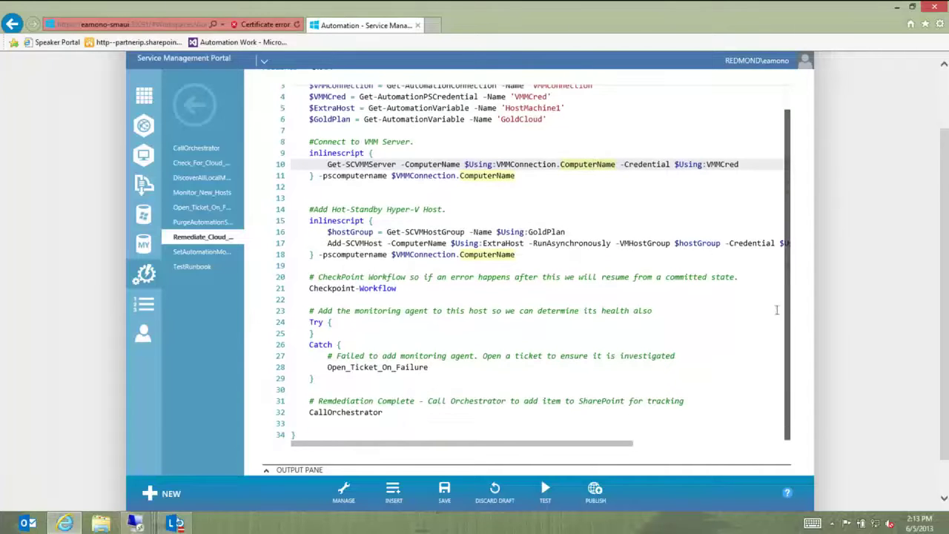
{"action": "left_click", "coordinate": [404, 288]}
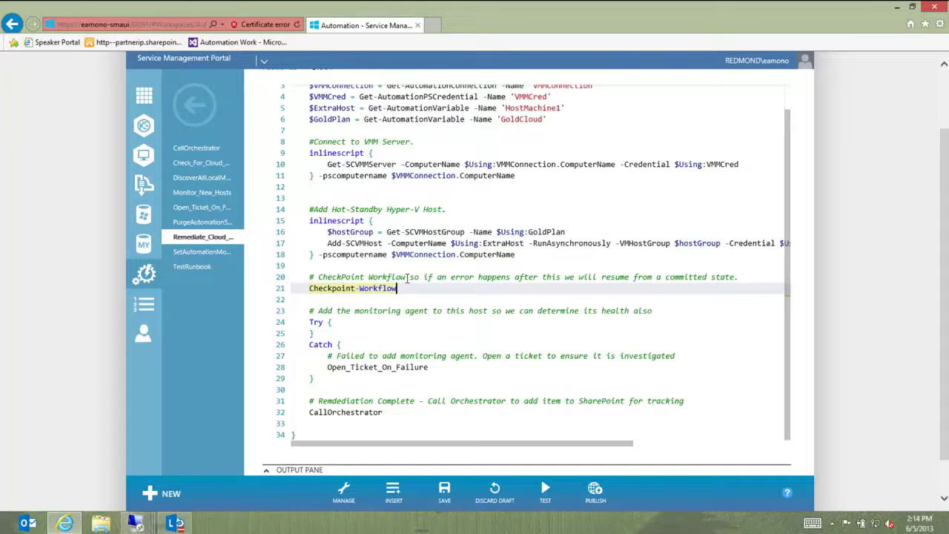
{"action": "left_click", "coordinate": [359, 367]}
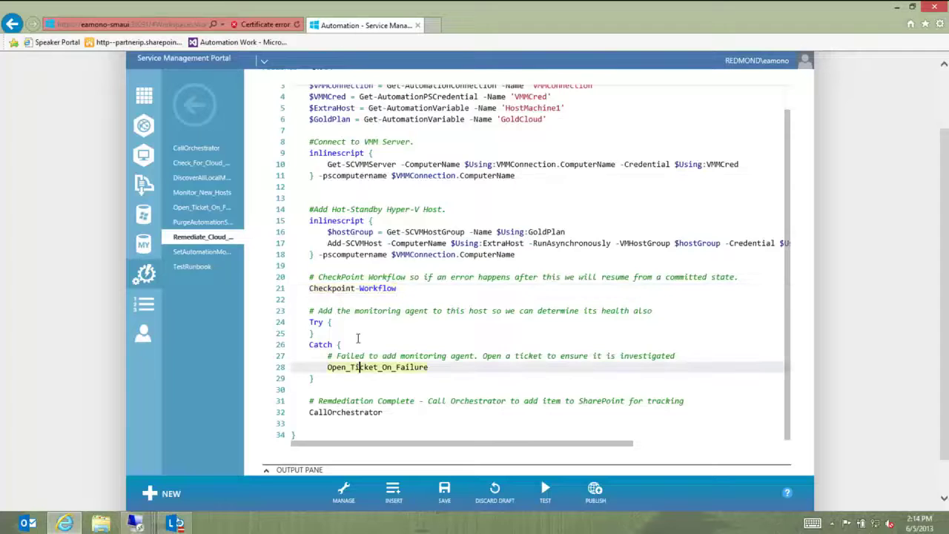
Insert a call to the Monitor_New_Hosts runbook inside the empty Try block of the draft.
{"action": "left_click", "coordinate": [351, 322]}
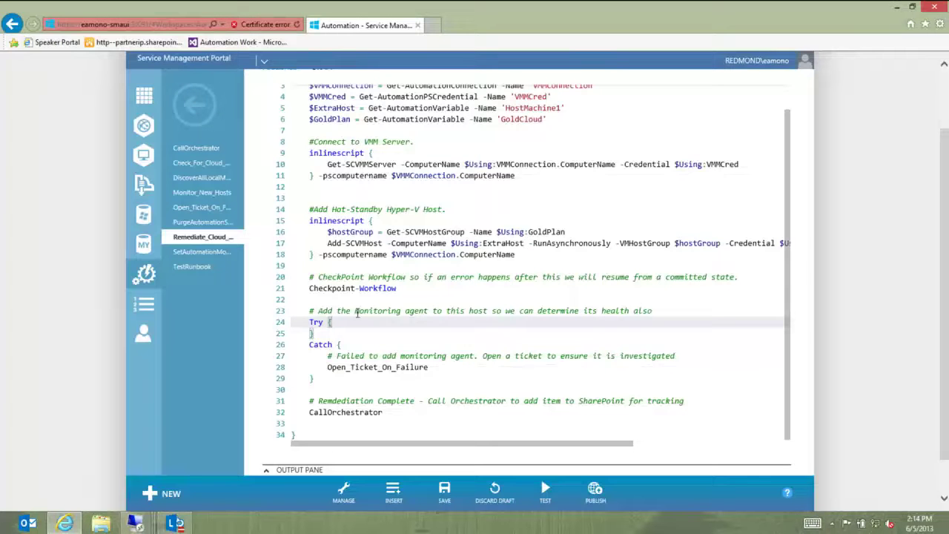
{"action": "left_click", "coordinate": [393, 497]}
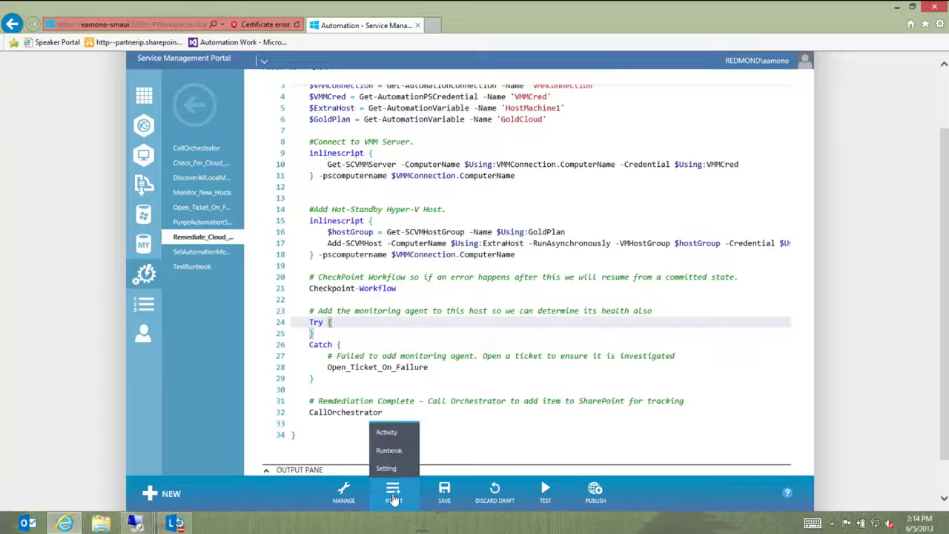
{"action": "left_click", "coordinate": [389, 450]}
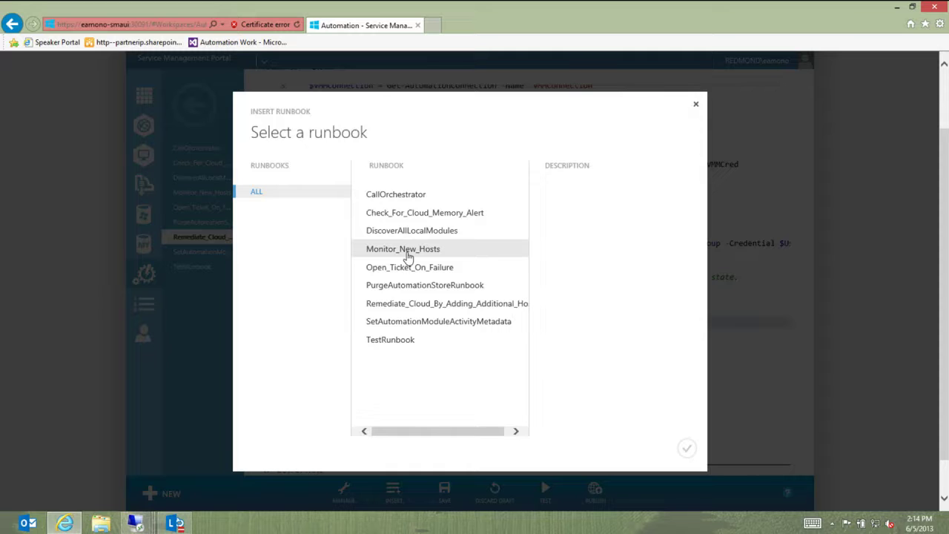
{"action": "left_click", "coordinate": [408, 256]}
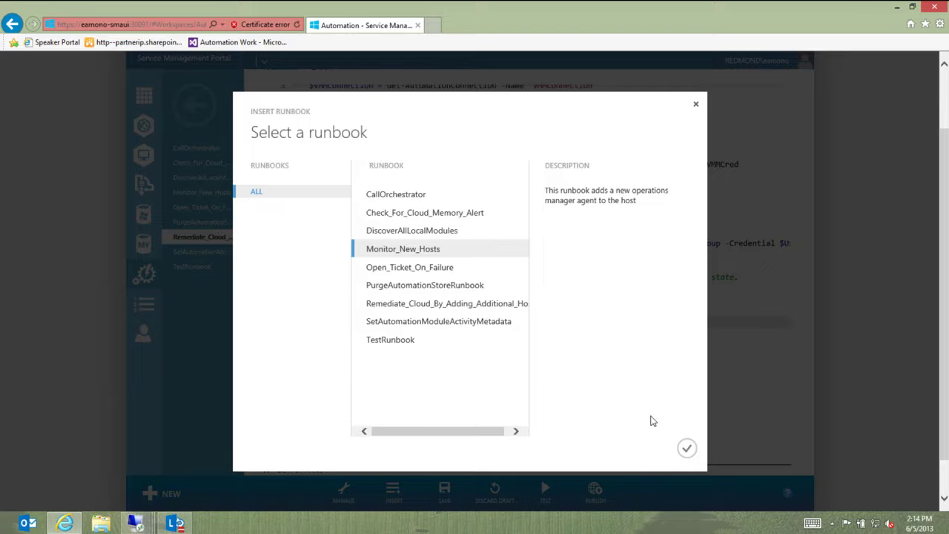
{"action": "left_click", "coordinate": [688, 451]}
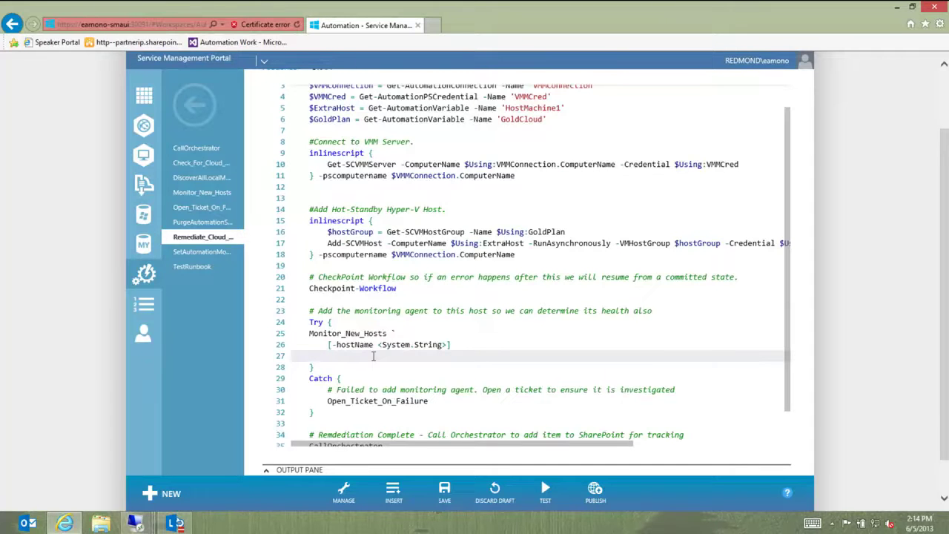
Remove the placeholder brackets and type from the inserted call's parameter so that it reads -hostName $ExtraHost.
{"action": "left_click", "coordinate": [333, 344]}
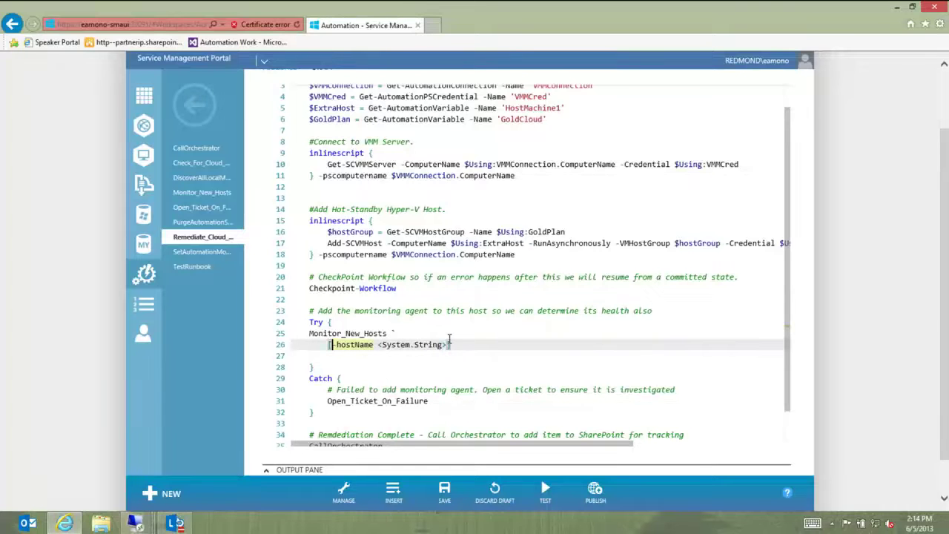
{"action": "key", "text": "BackSpace"}
{"action": "left_click", "coordinate": [446, 345]}
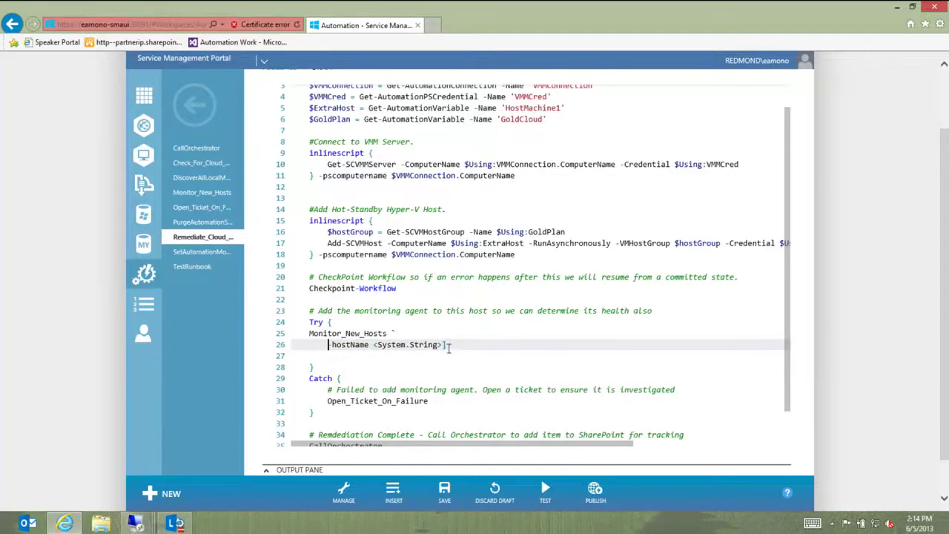
{"action": "key", "text": "BackSpace"}
{"action": "key", "text": "BackSpace"}
{"action": "key", "text": "BackSpace"}
{"action": "key", "text": "BackSpace"}
{"action": "key", "text": "BackSpace"}
{"action": "key", "text": "BackSpace"}
{"action": "key", "text": "BackSpace"}
{"action": "key", "text": "BackSpace"}
{"action": "key", "text": "BackSpace"}
{"action": "key", "text": "BackSpace"}
{"action": "key", "text": "BackSpace"}
{"action": "key", "text": "BackSpace"}
{"action": "key", "text": "BackSpace"}
{"action": "key", "text": "BackSpace"}
{"action": "key", "text": "BackSpace"}
{"action": "key", "text": "BackSpace"}
{"action": "type", "text": "$ExtraHost"}
{"action": "left_click", "coordinate": [404, 377]}
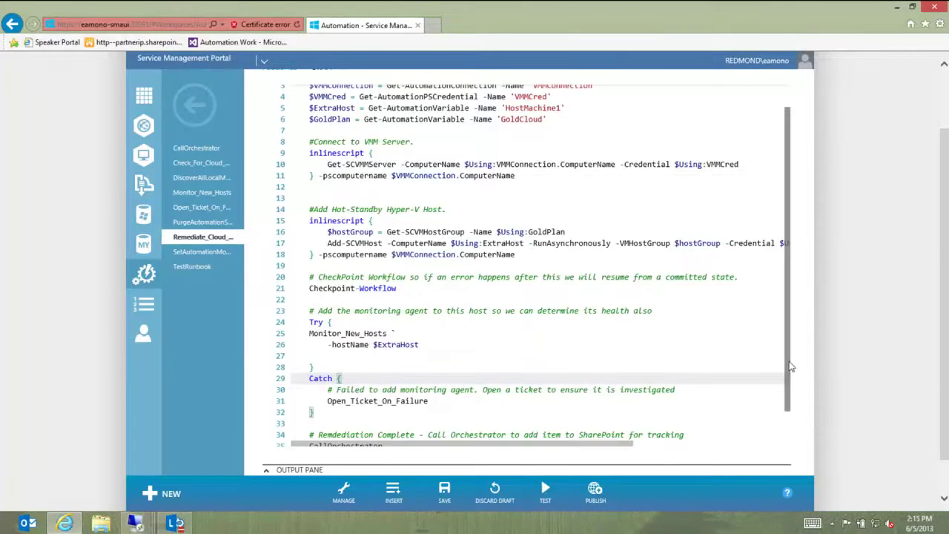
Browse the insertable variable, connection, certificate and PowerShell credential settings for the draft, then cancel without inserting one.
{"action": "scroll", "coordinate": [790, 368], "scroll_direction": "down", "scroll_amount": 1}
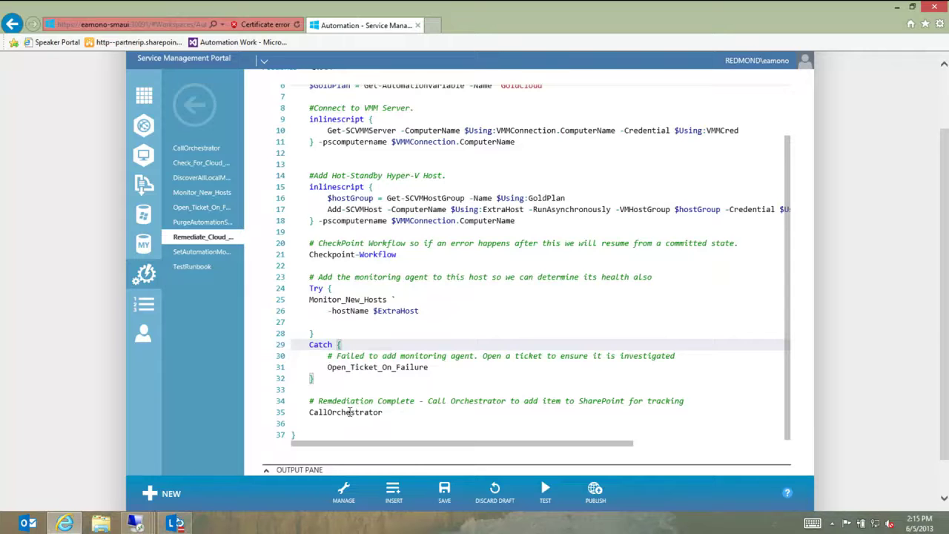
{"action": "left_click", "coordinate": [394, 495]}
{"action": "left_click", "coordinate": [390, 472]}
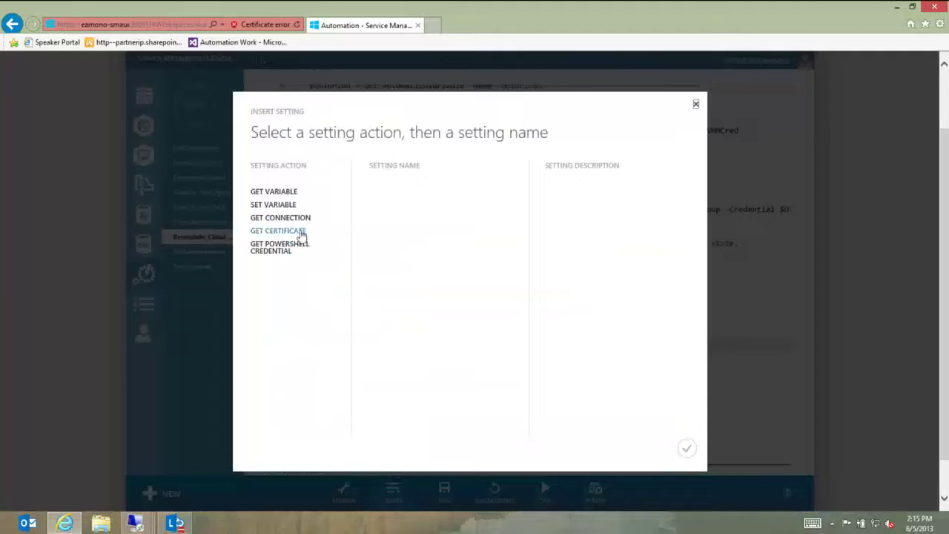
{"action": "left_click", "coordinate": [278, 193]}
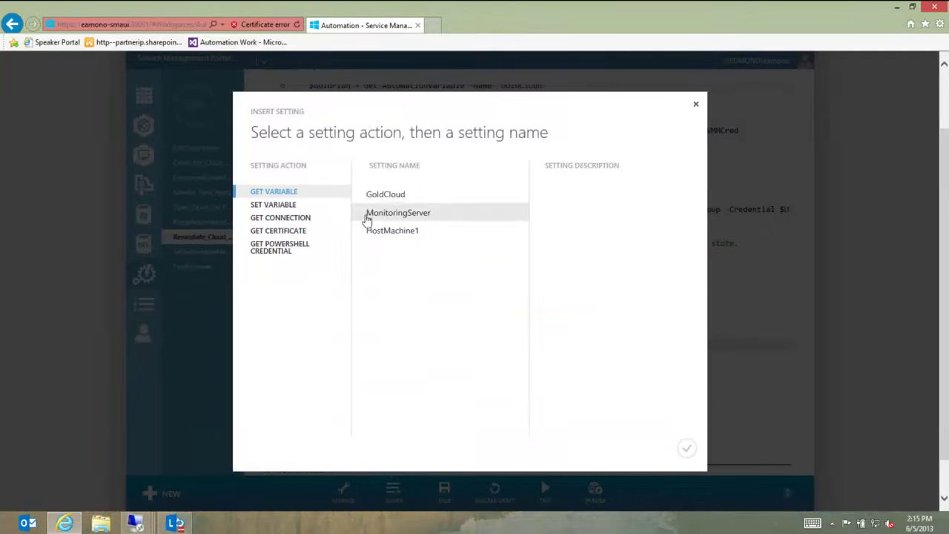
{"action": "left_click", "coordinate": [288, 218]}
{"action": "left_click", "coordinate": [278, 233]}
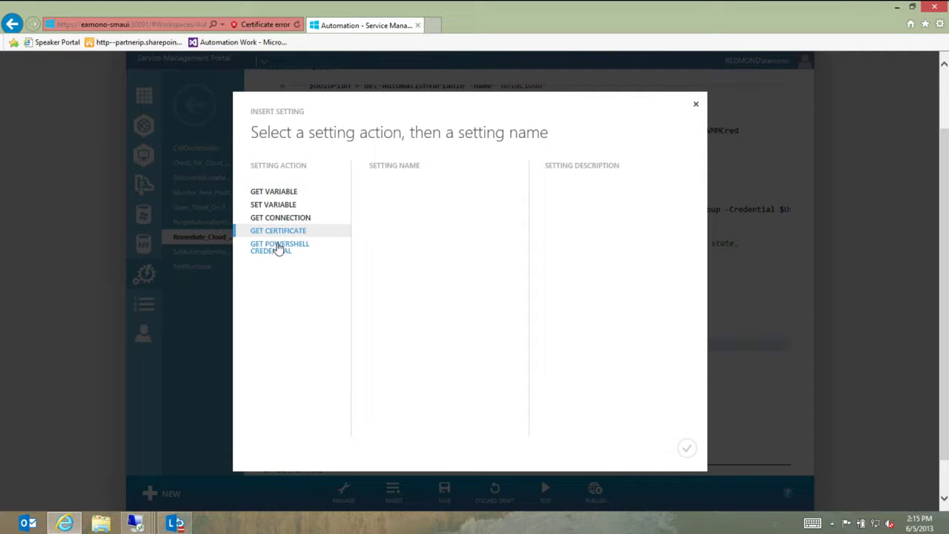
{"action": "left_click", "coordinate": [275, 249]}
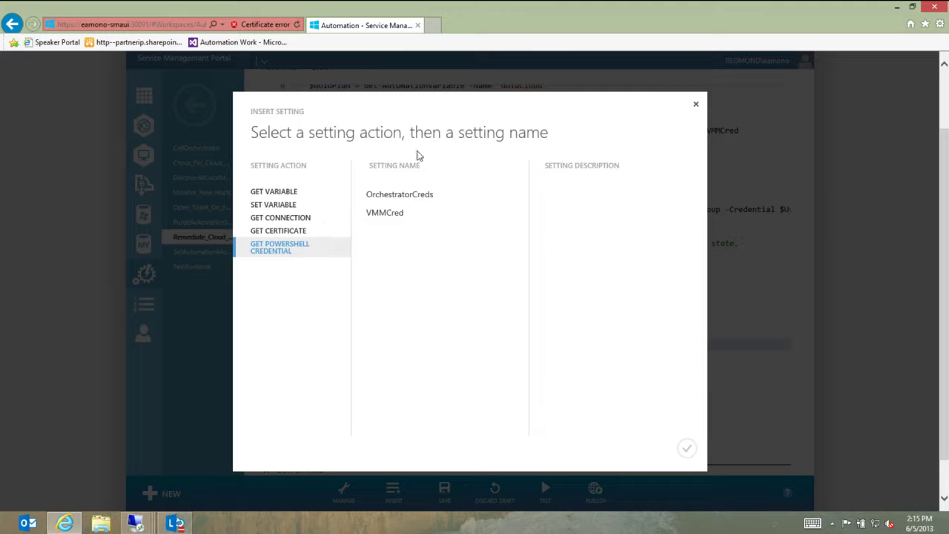
{"action": "left_click", "coordinate": [697, 108]}
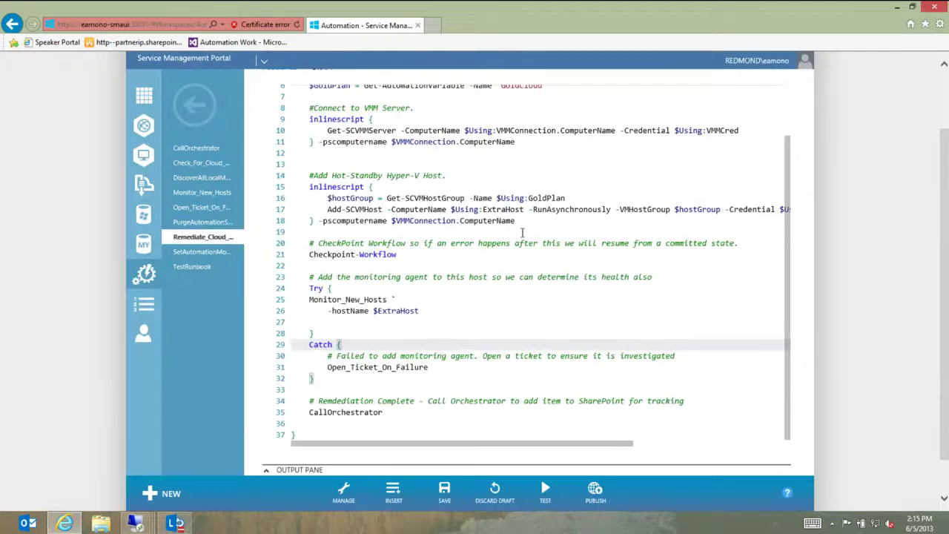
Browse the integration modules and view the Add-CertificateEnrollmentPolicyServer activity's syntax, then cancel without inserting an activity.
{"action": "left_click", "coordinate": [394, 489]}
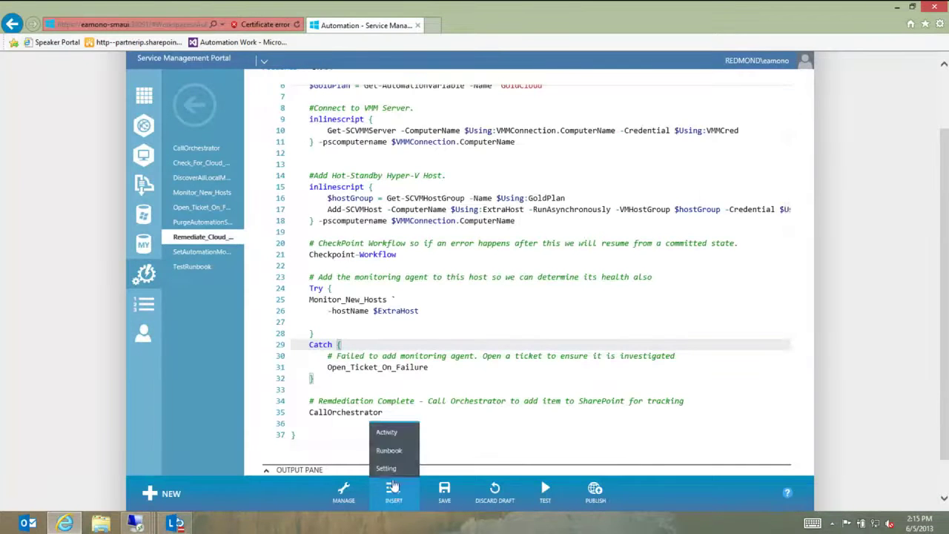
{"action": "left_click", "coordinate": [394, 433]}
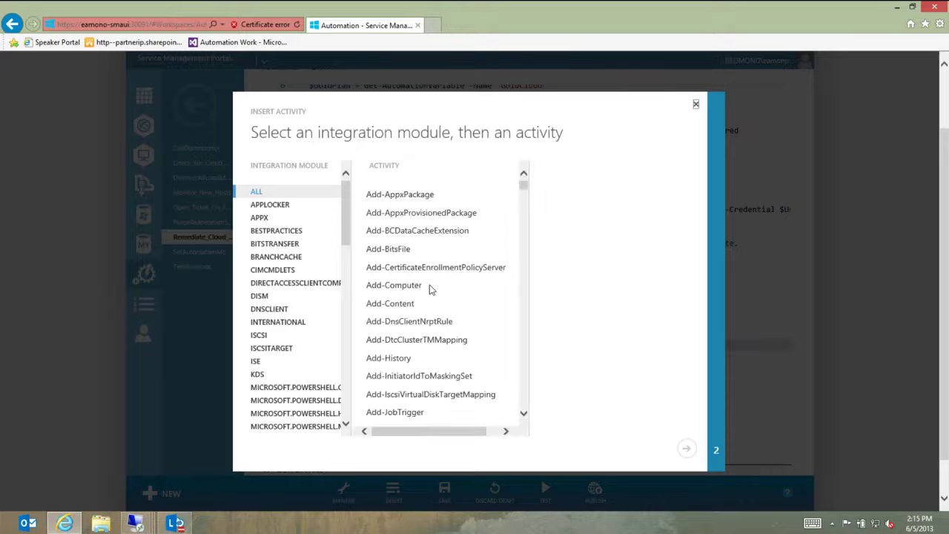
{"action": "left_click_drag", "start_coordinate": [352, 209], "coordinate": [349, 267]}
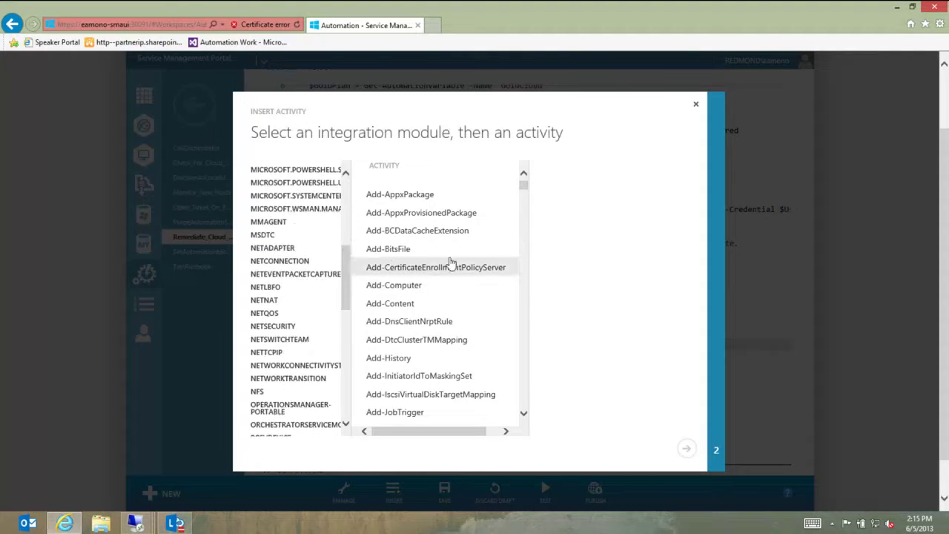
{"action": "left_click", "coordinate": [374, 270]}
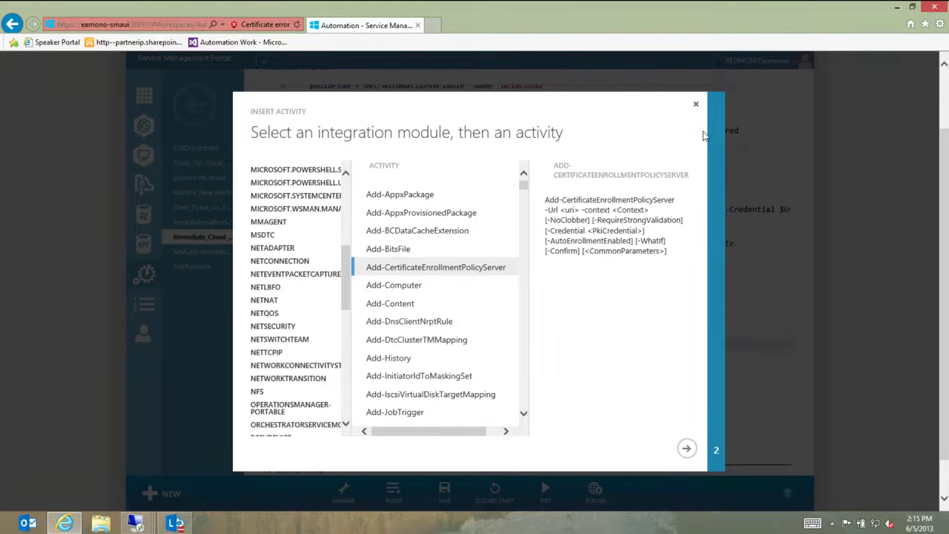
{"action": "left_click", "coordinate": [696, 108]}
Save and publish the Remediate_Cloud_By_Adding_Additional_Host runbook, and dismiss the completed-operation notifications.
{"action": "left_click", "coordinate": [598, 492]}
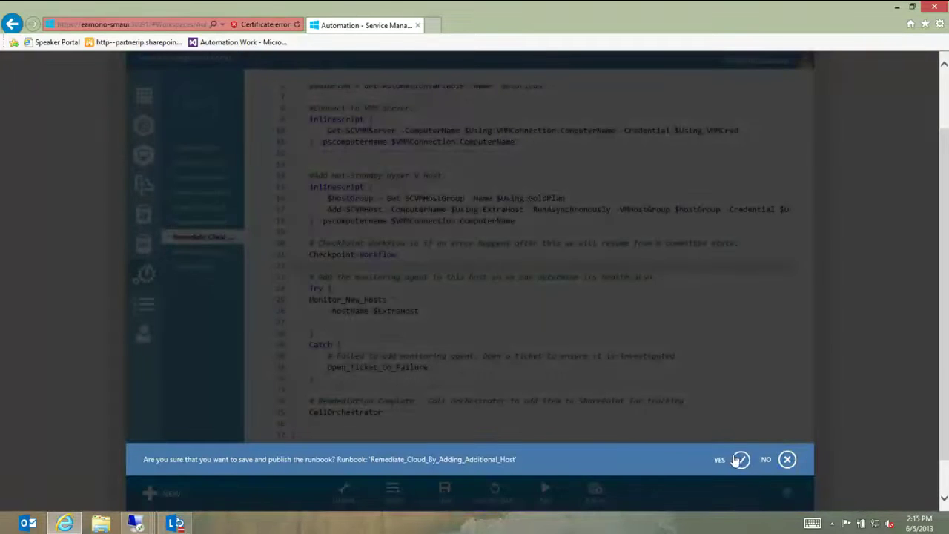
{"action": "left_click", "coordinate": [740, 459]}
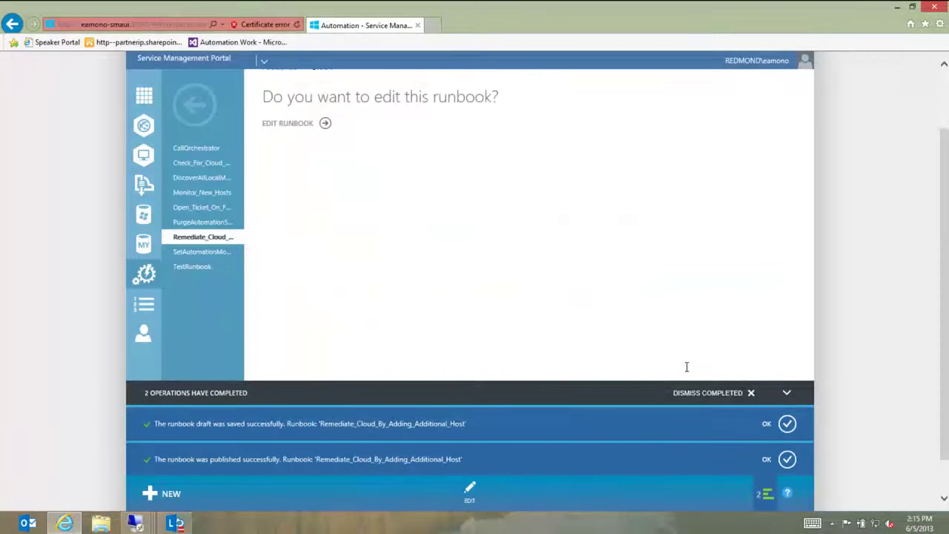
{"action": "left_click", "coordinate": [751, 393]}
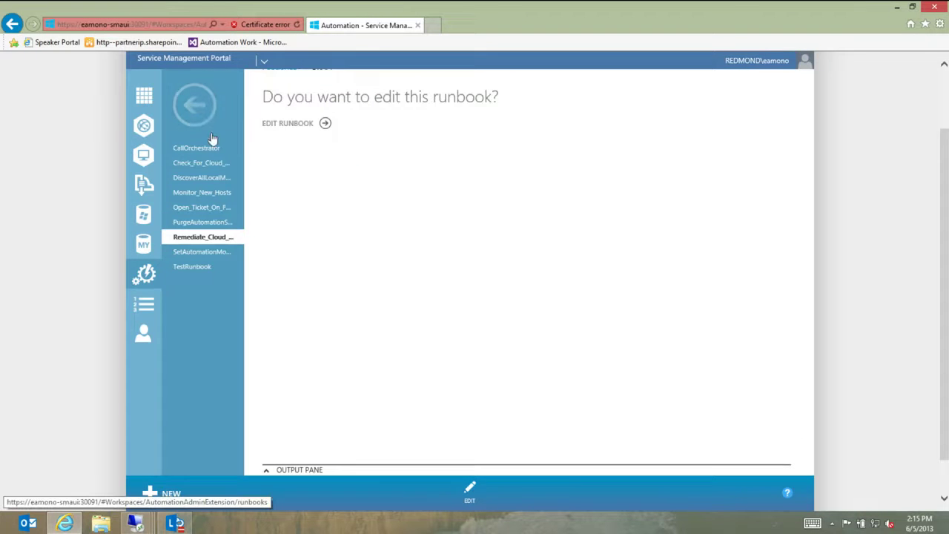
Go back to the runbook list and filter it by sla to check the authoring status of the Cloud SLA runbooks.
{"action": "left_click", "coordinate": [195, 112]}
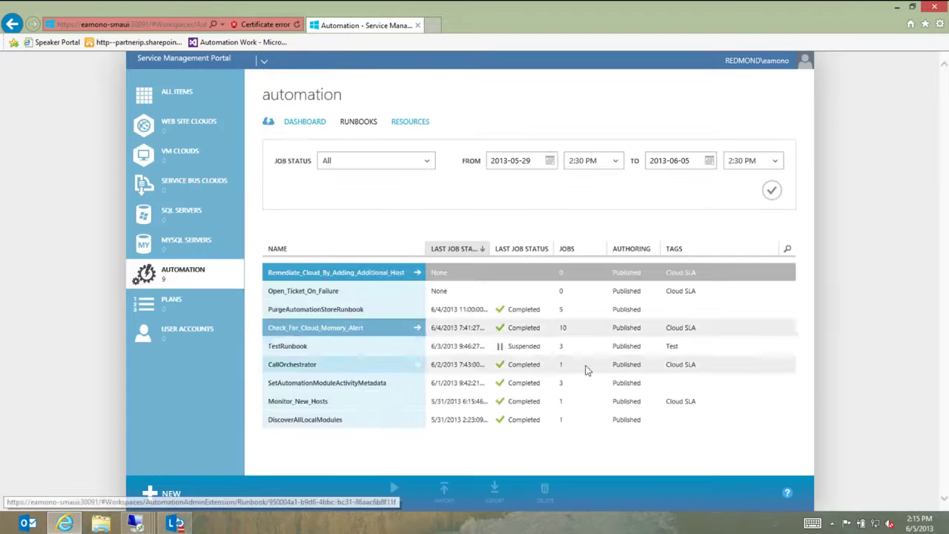
{"action": "left_click", "coordinate": [787, 249]}
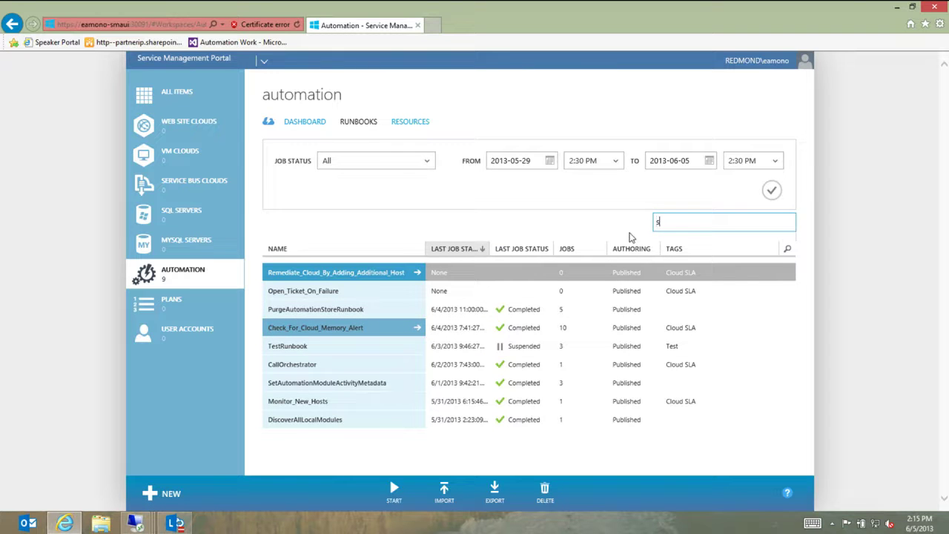
{"action": "type", "text": "sla"}
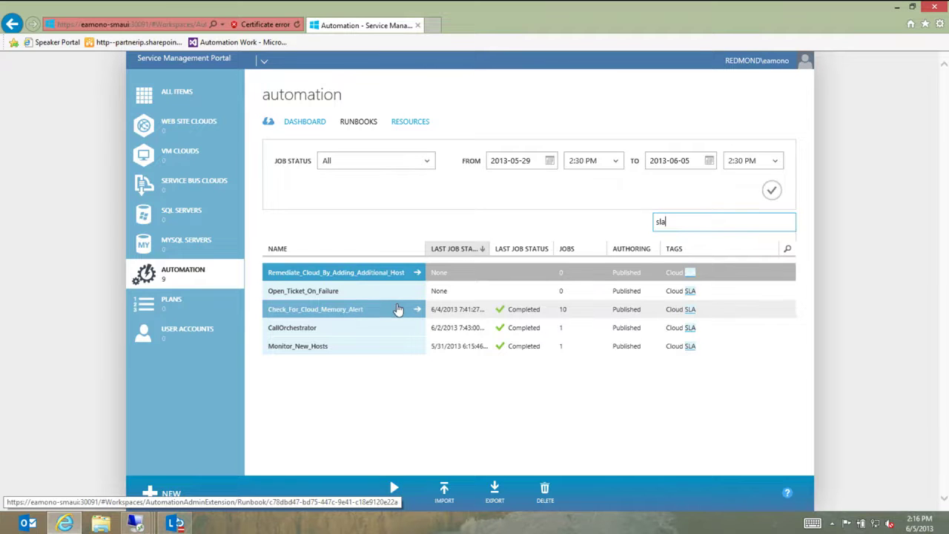
Start the Check_For_Cloud_Memory_Alert runbook and confirm the start.
{"action": "left_click", "coordinate": [446, 309]}
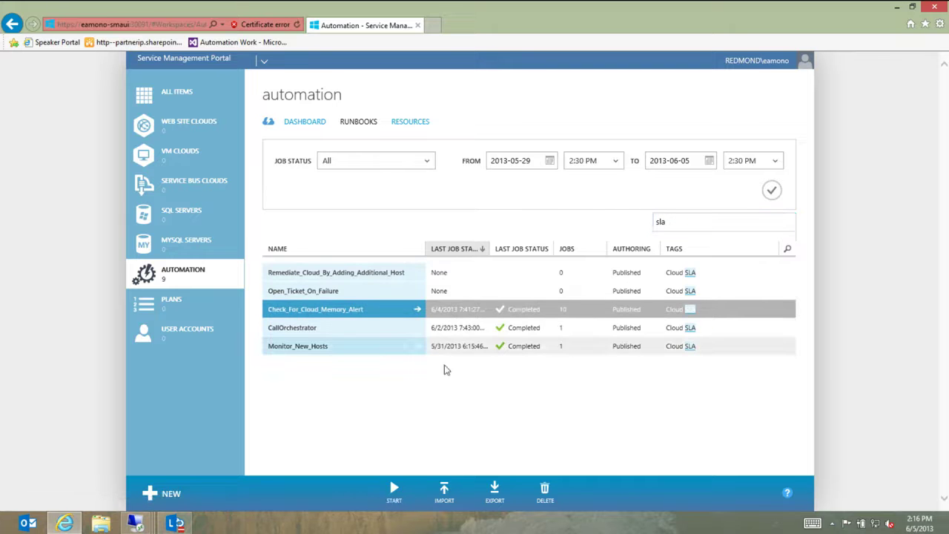
{"action": "left_click", "coordinate": [395, 490]}
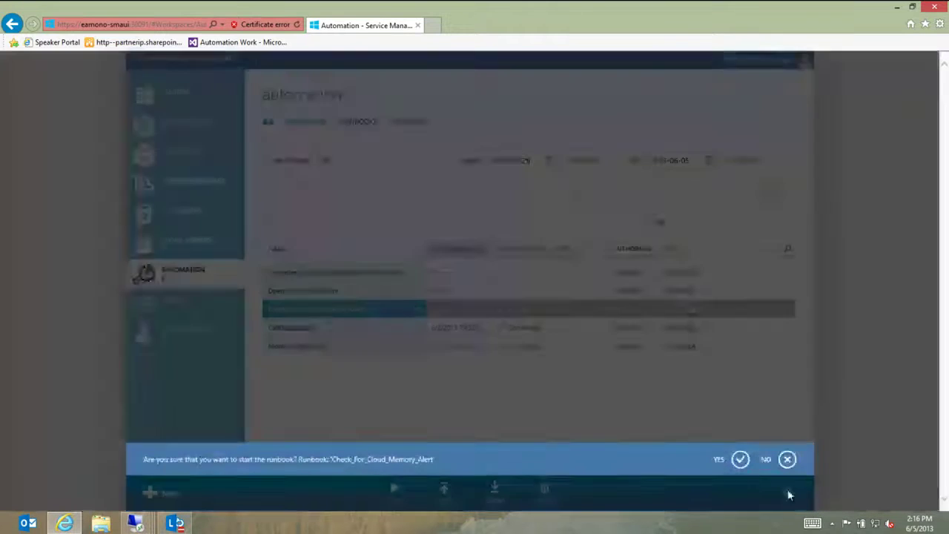
{"action": "left_click", "coordinate": [740, 461]}
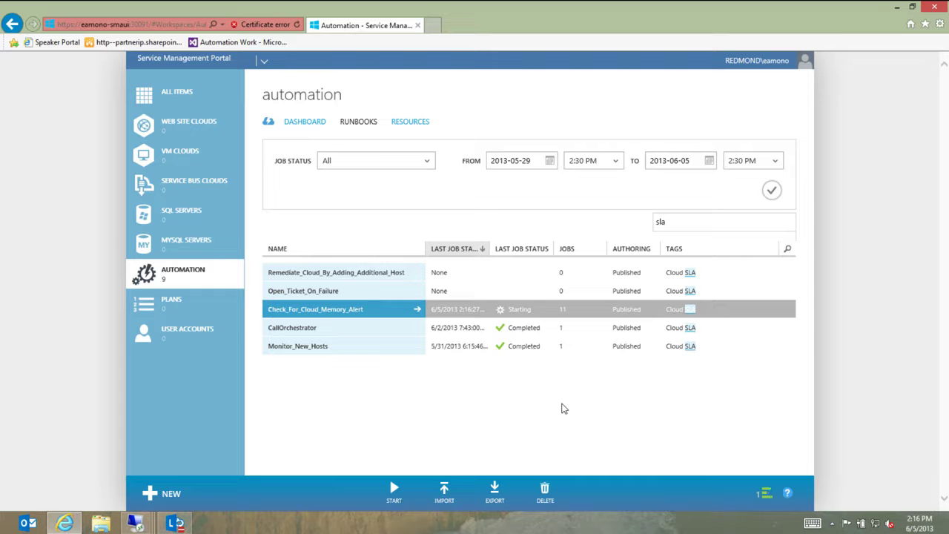
Switch to the Virtual Machine Manager remote session to view the GoldCloudPlan host group's hosts and VMs, then return to the portal.
{"action": "left_click", "coordinate": [138, 527]}
{"action": "left_click", "coordinate": [203, 461]}
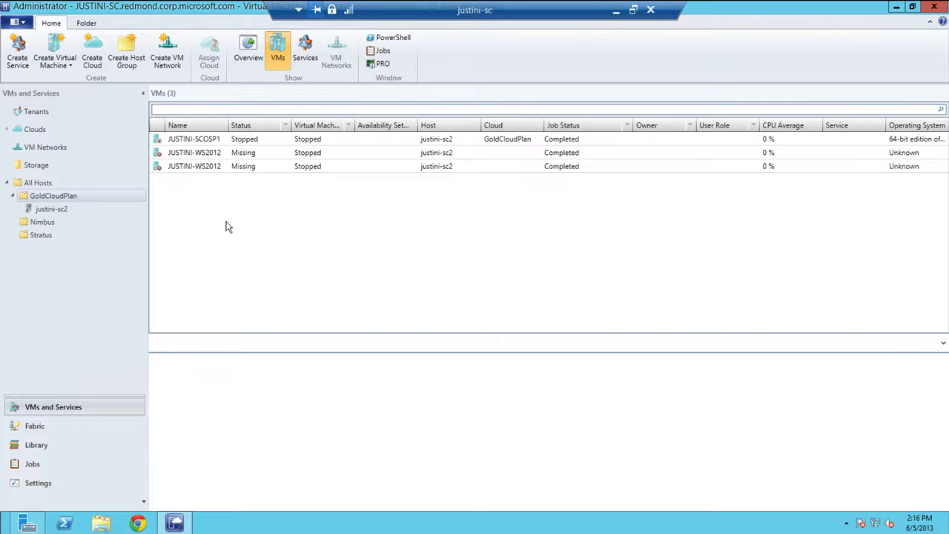
{"action": "left_click", "coordinate": [617, 11]}
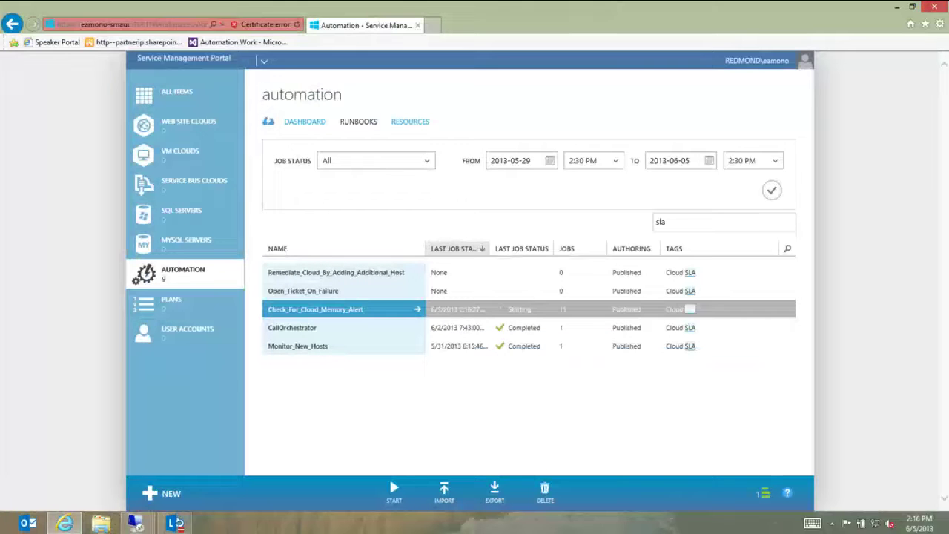
{"action": "mouse_move", "coordinate": [135, 523]}
{"action": "left_click", "coordinate": [210, 449]}
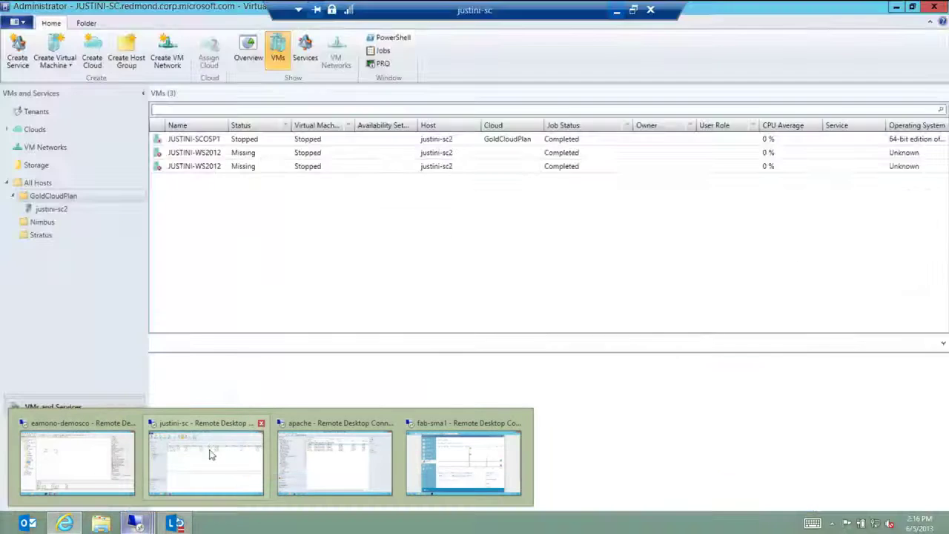
{"action": "left_click", "coordinate": [617, 11]}
Switch to the Operations Manager session on apache to view the agent-managed computers, then return to the portal.
{"action": "mouse_move", "coordinate": [135, 523]}
{"action": "left_click", "coordinate": [312, 470]}
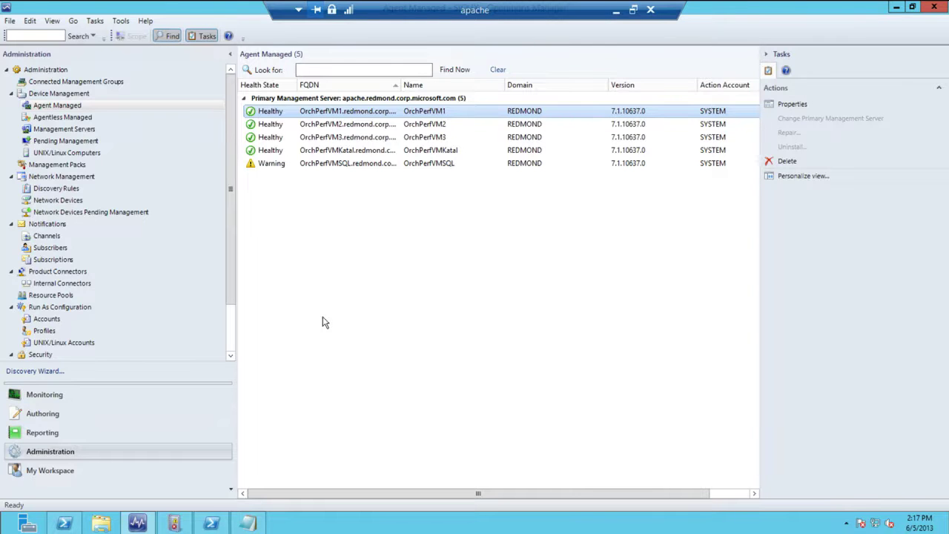
{"action": "left_click", "coordinate": [616, 10]}
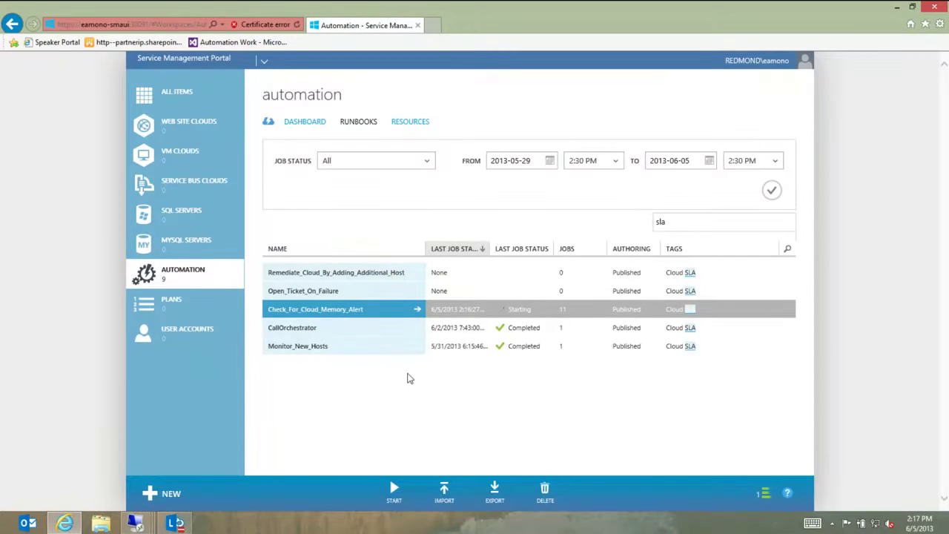
Open the CallOrchestrator runbook's draft for editing and acknowledge the ready-for-edit notification.
{"action": "left_click", "coordinate": [417, 331]}
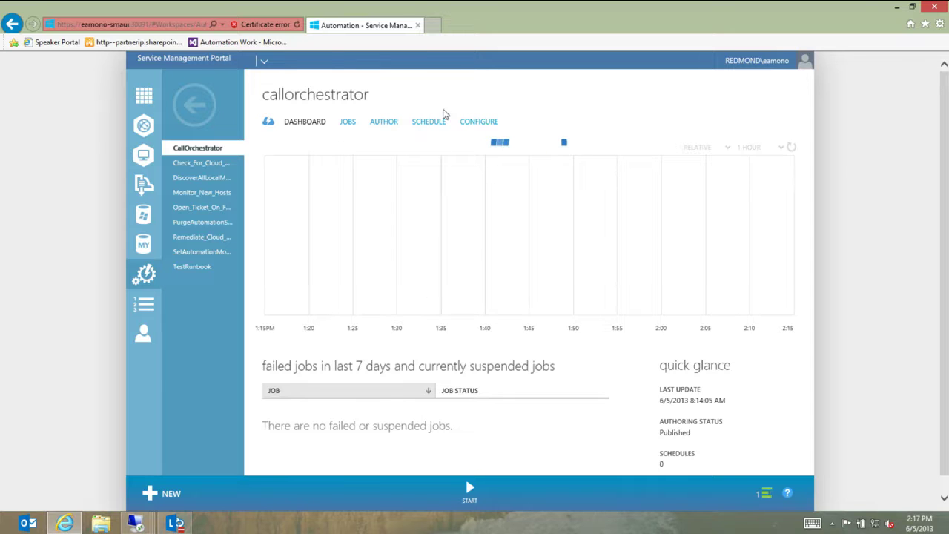
{"action": "left_click", "coordinate": [384, 124]}
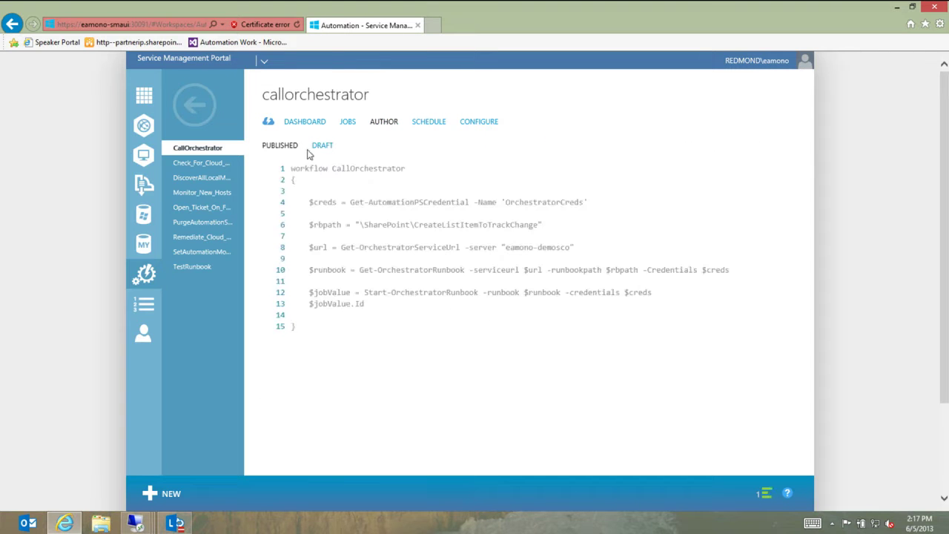
{"action": "left_click", "coordinate": [321, 147]}
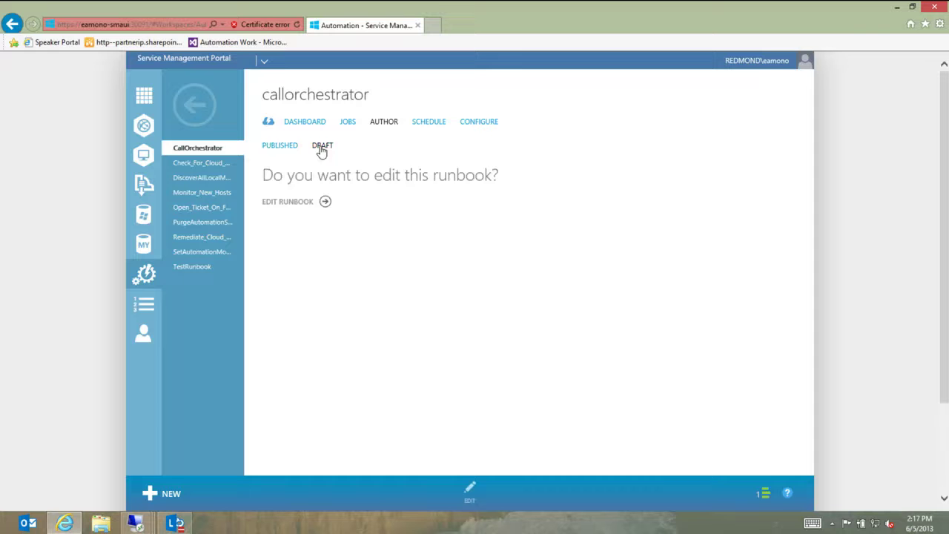
{"action": "left_click", "coordinate": [324, 202]}
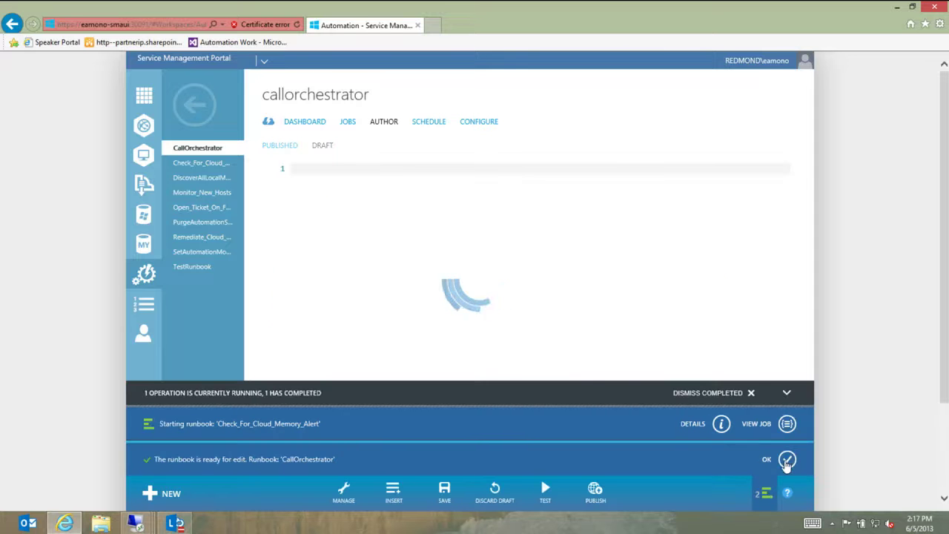
{"action": "left_click", "coordinate": [788, 459]}
Examine the Orchestrator server name and the $jobValue output line in the CallOrchestrator draft.
{"action": "left_click", "coordinate": [505, 260]}
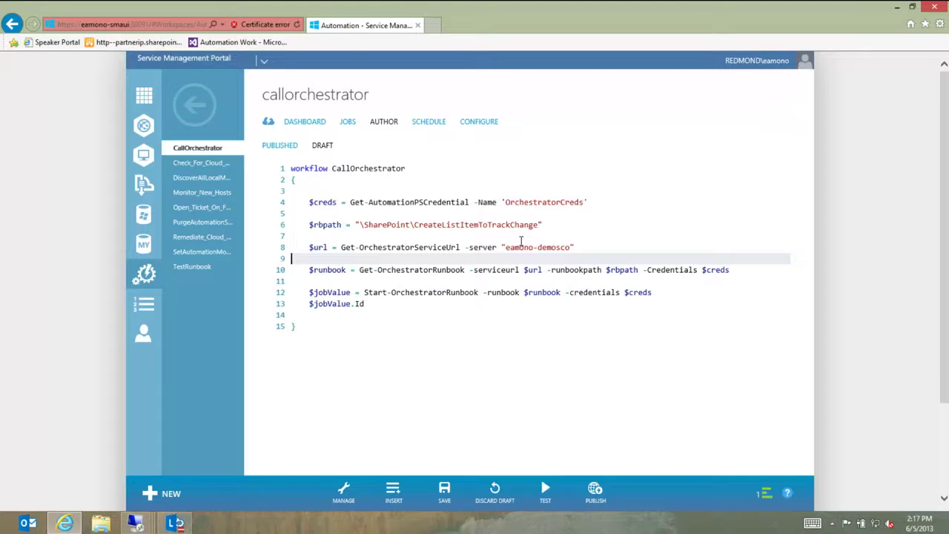
{"action": "left_click", "coordinate": [537, 251]}
{"action": "double_click", "coordinate": [529, 248]}
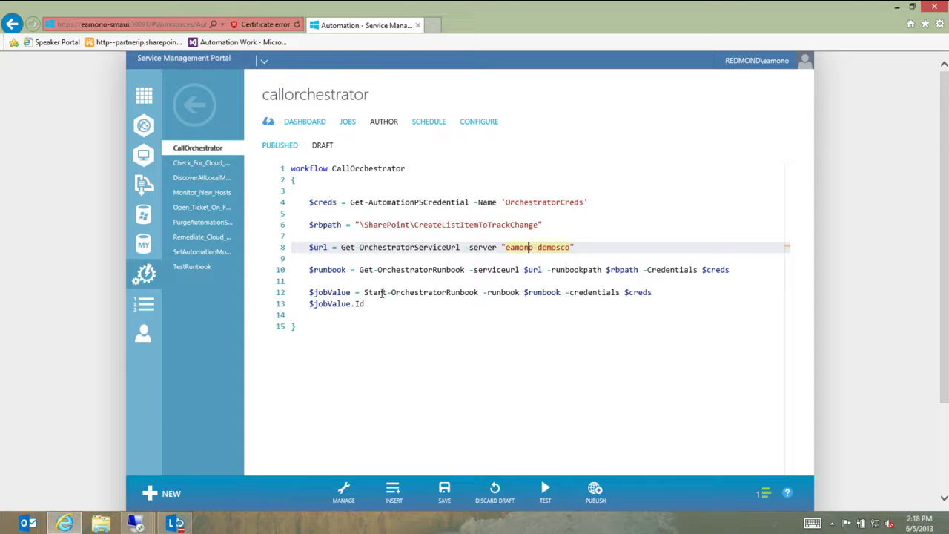
{"action": "left_click", "coordinate": [332, 304]}
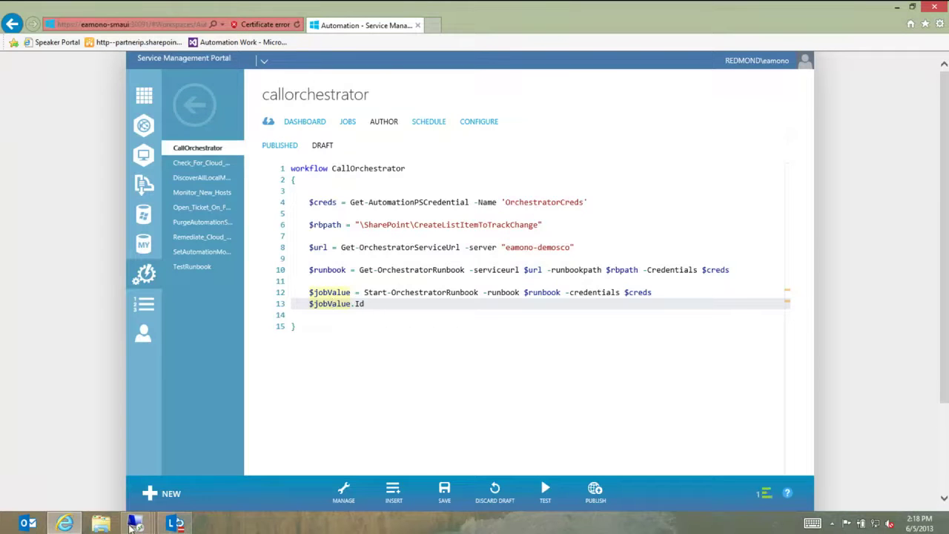
Switch to the Orchestrator Runbook Designer session and inspect the Create Tracking Item activity in CreateListItemToTrackChange, then return to the portal.
{"action": "mouse_move", "coordinate": [136, 523]}
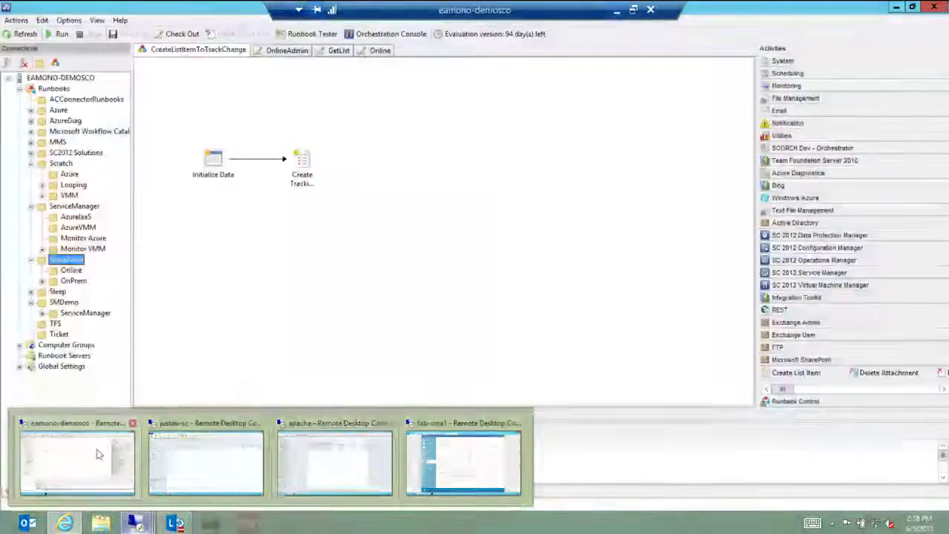
{"action": "left_click", "coordinate": [81, 462]}
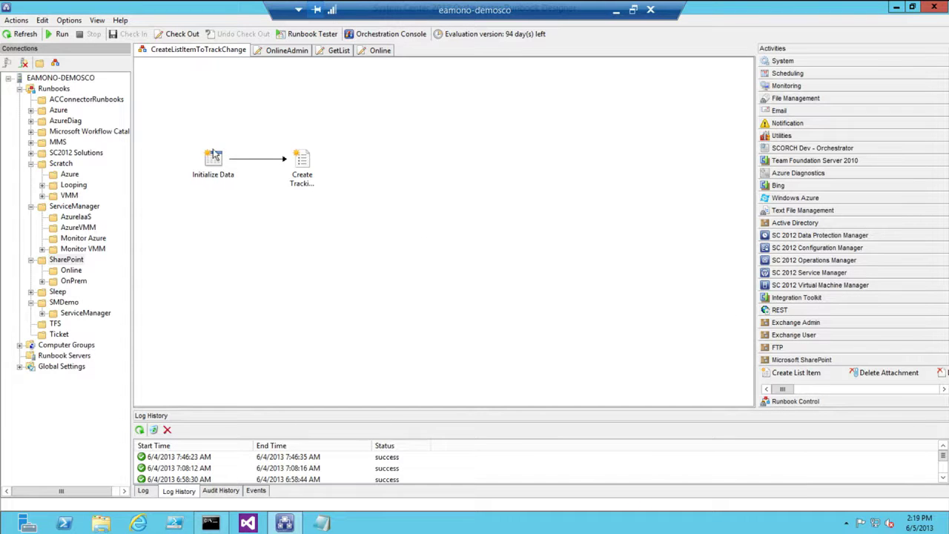
{"action": "left_click", "coordinate": [307, 178]}
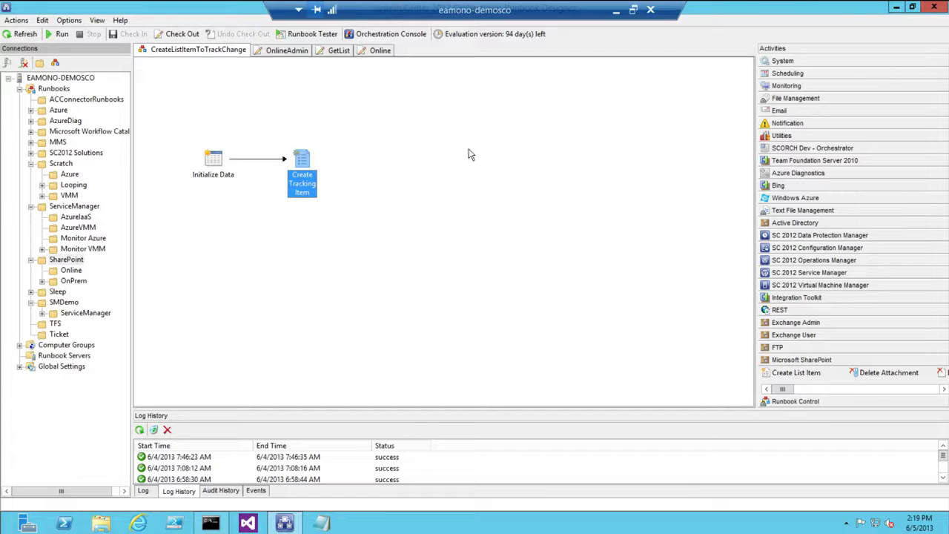
{"action": "left_click", "coordinate": [616, 10]}
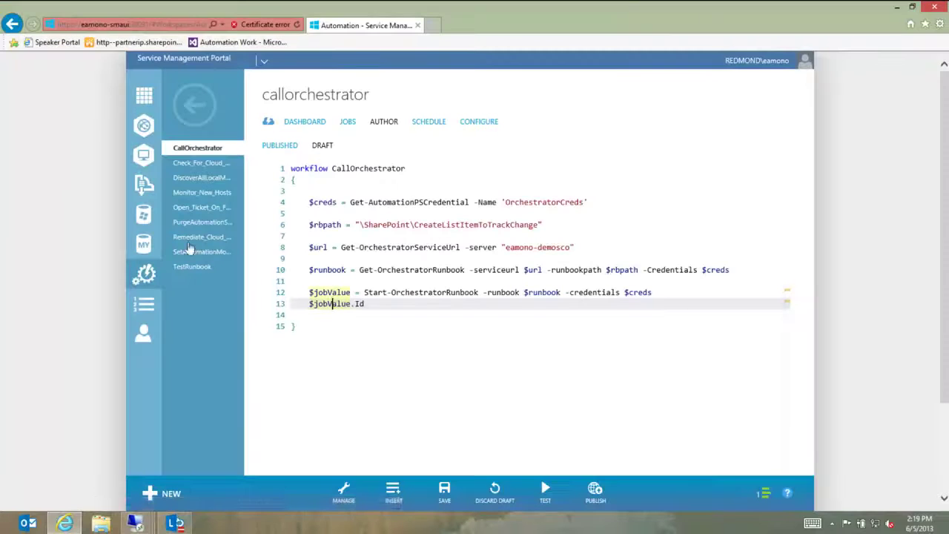
Go back to the runbook list and open the latest job of Check_For_Cloud_Memory_Alert to view its summary.
{"action": "left_click", "coordinate": [196, 107]}
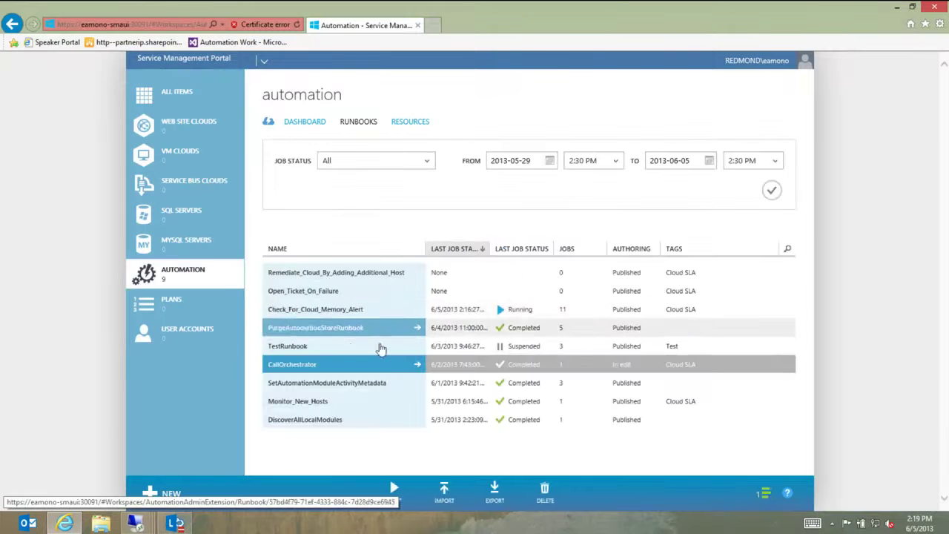
{"action": "left_click", "coordinate": [417, 311]}
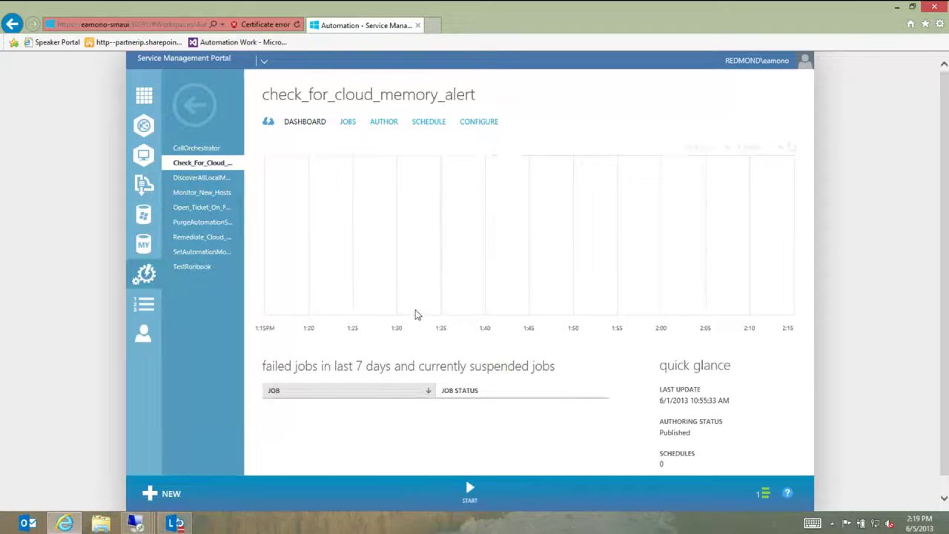
{"action": "left_click", "coordinate": [347, 123]}
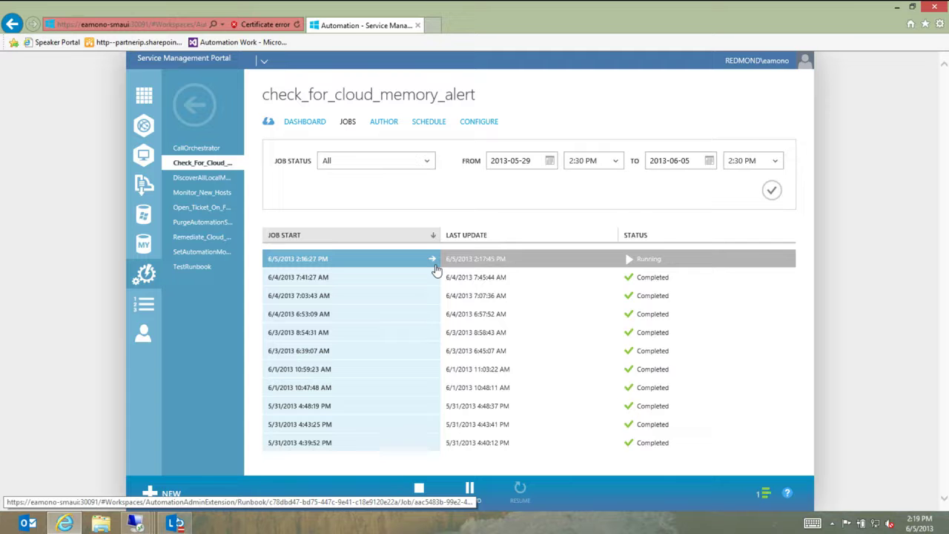
{"action": "left_click", "coordinate": [437, 268]}
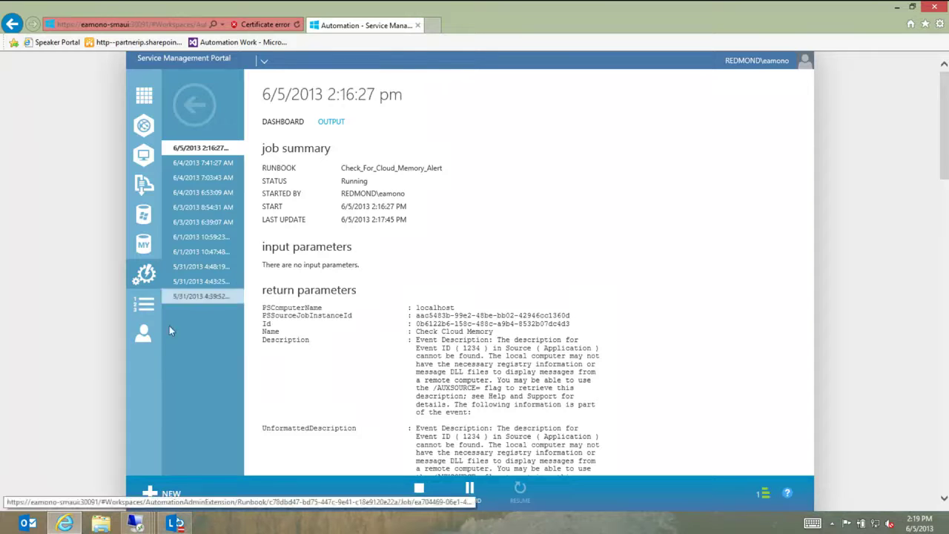
Check the latest Add virtual machine host job's details in the Virtual Machine Manager job history, then return to the portal.
{"action": "mouse_move", "coordinate": [135, 522]}
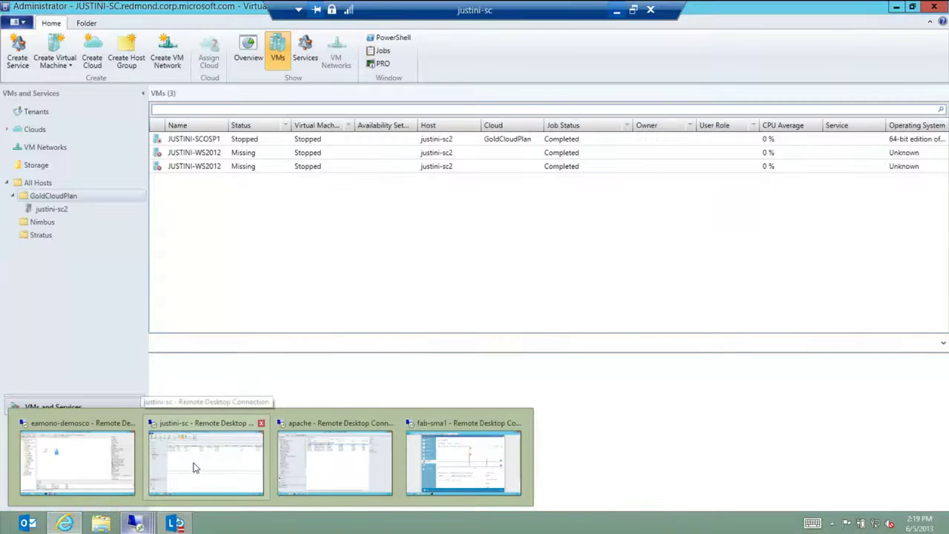
{"action": "left_click", "coordinate": [197, 467]}
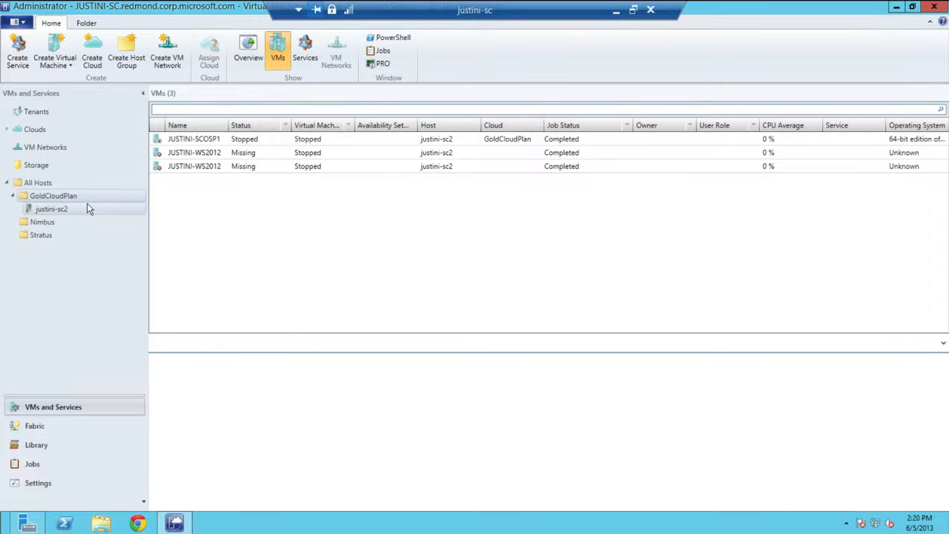
{"action": "left_click", "coordinate": [33, 464]}
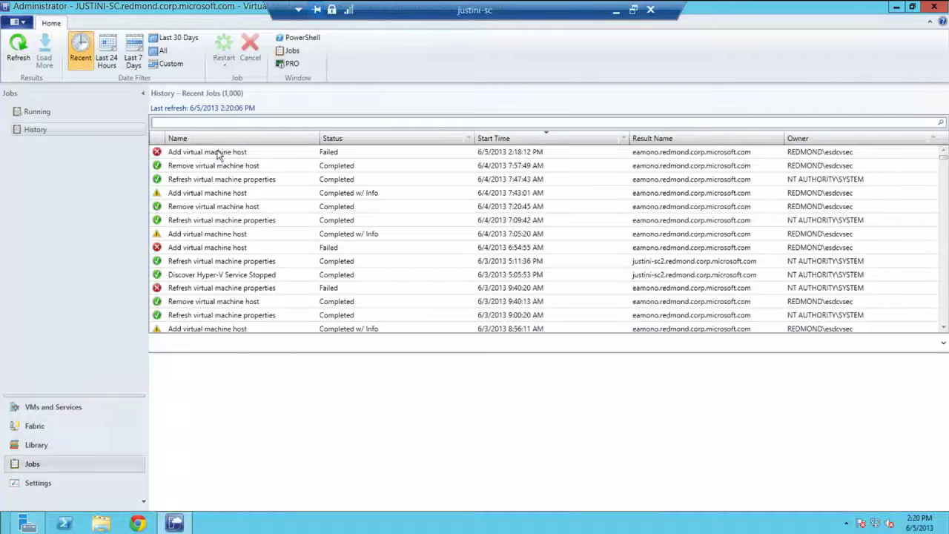
{"action": "left_click", "coordinate": [220, 153]}
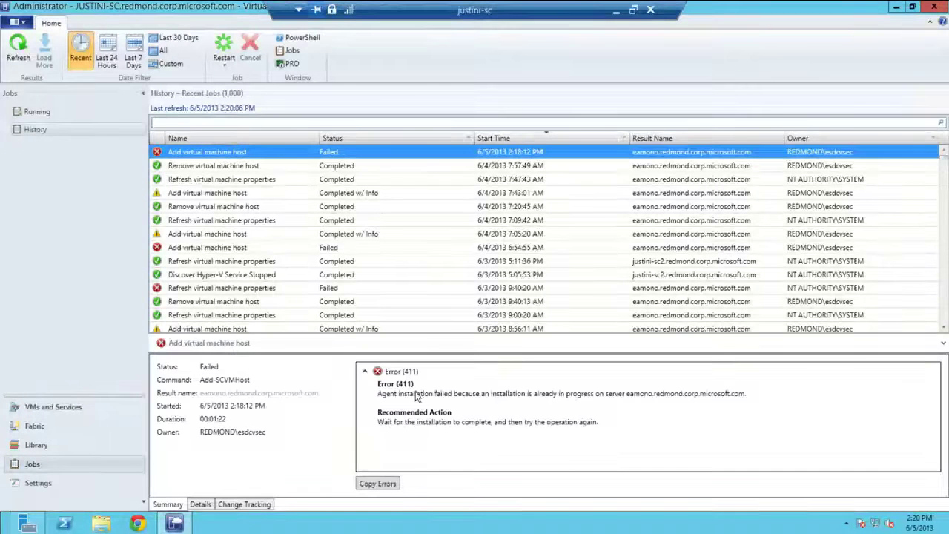
{"action": "left_click", "coordinate": [478, 400]}
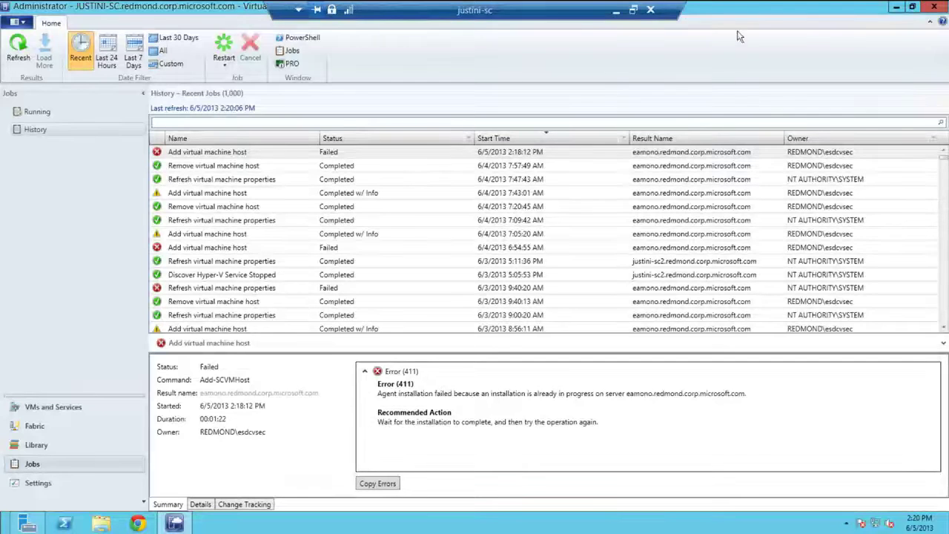
{"action": "left_click", "coordinate": [619, 15]}
Check the pending and agent-managed computers in Operations Manager, select the first managed agent, and return to the portal.
{"action": "mouse_move", "coordinate": [135, 523]}
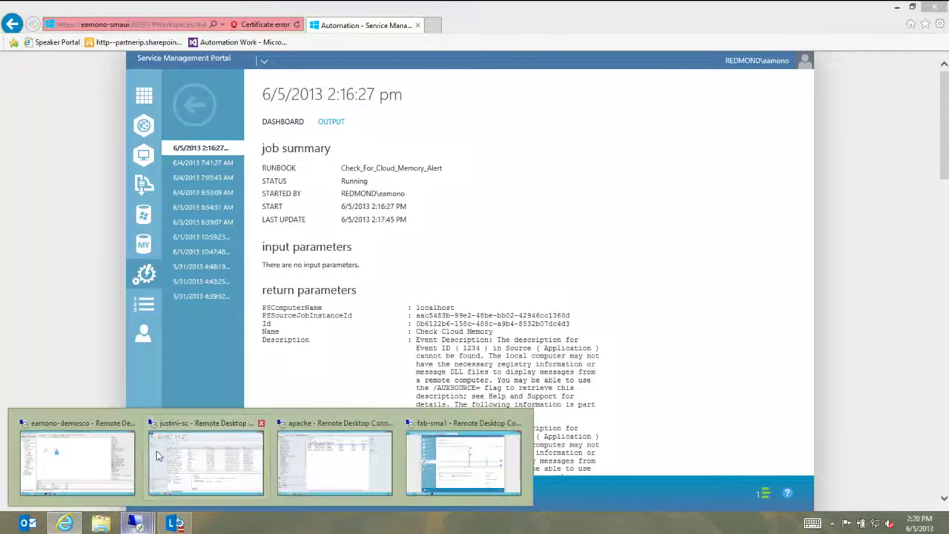
{"action": "left_click", "coordinate": [319, 467]}
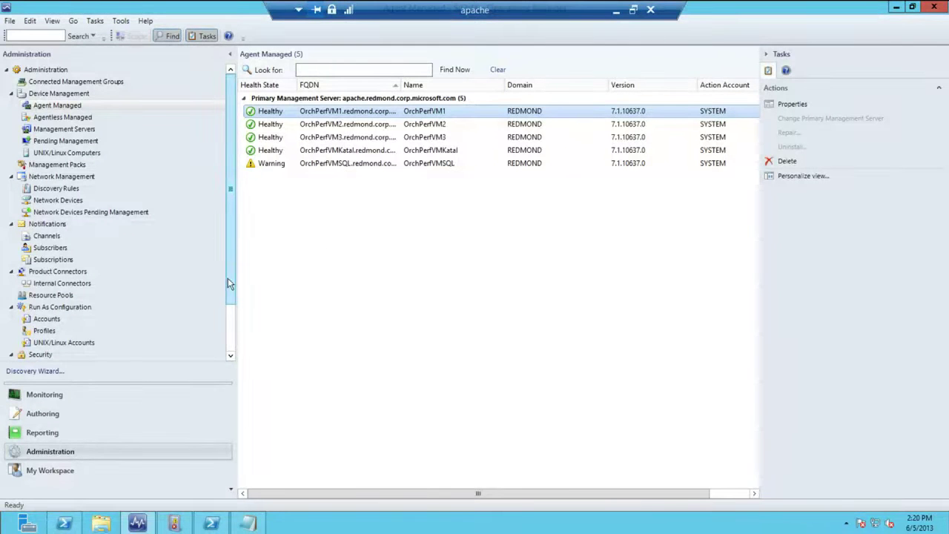
{"action": "left_click_drag", "start_coordinate": [230, 282], "coordinate": [229, 309]}
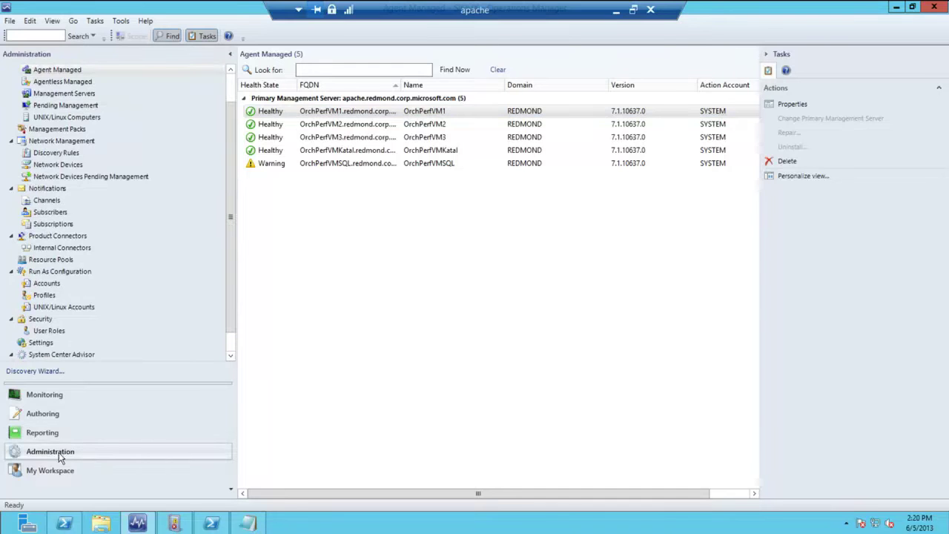
{"action": "left_click_drag", "start_coordinate": [226, 198], "coordinate": [226, 181]}
{"action": "left_click", "coordinate": [67, 130]}
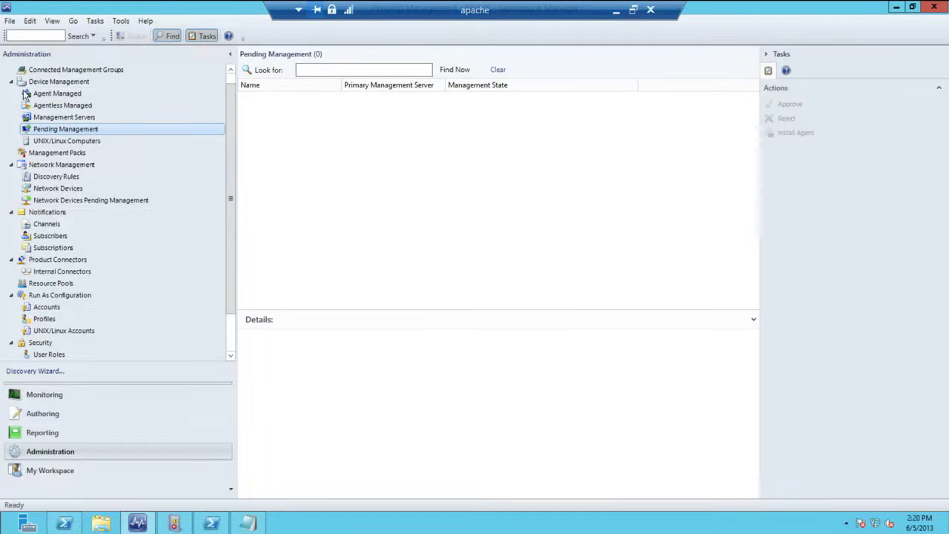
{"action": "left_click", "coordinate": [64, 95]}
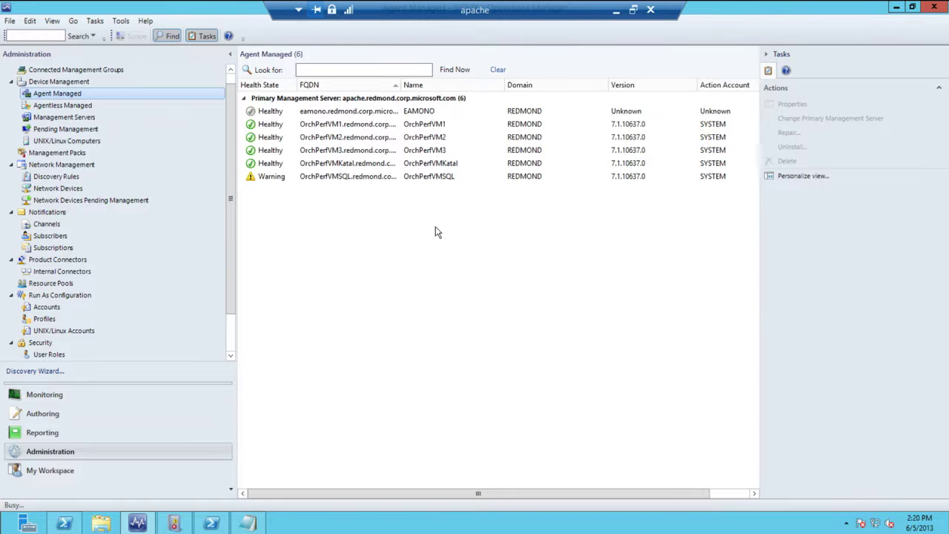
{"action": "left_click", "coordinate": [307, 114]}
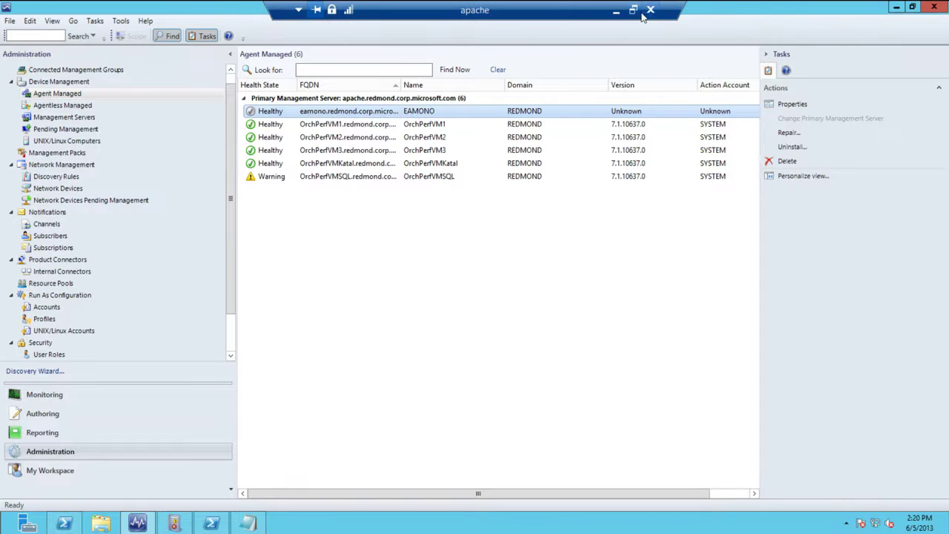
{"action": "left_click", "coordinate": [619, 12]}
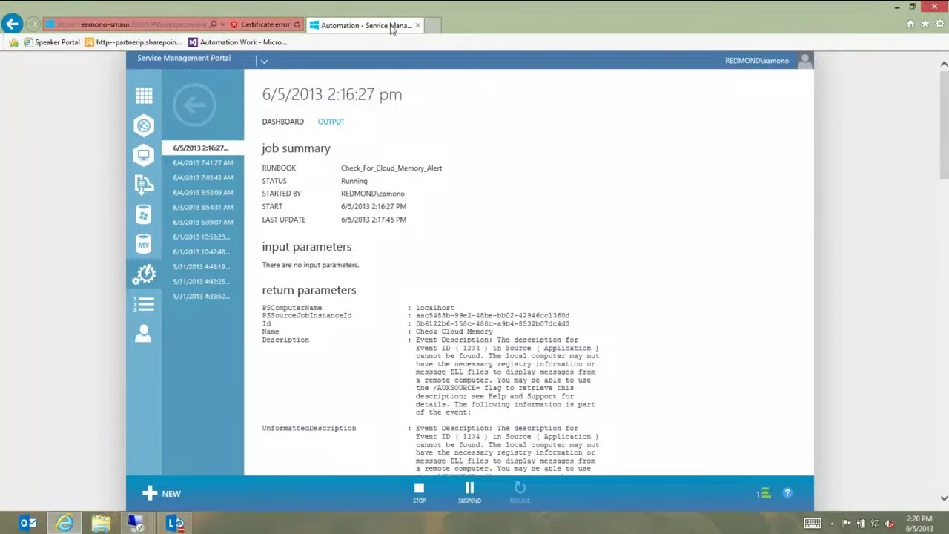
Open the bookmarked SharePoint team site list in a new browser tab to check its tracking items, and return to the portal.
{"action": "left_click", "coordinate": [433, 25]}
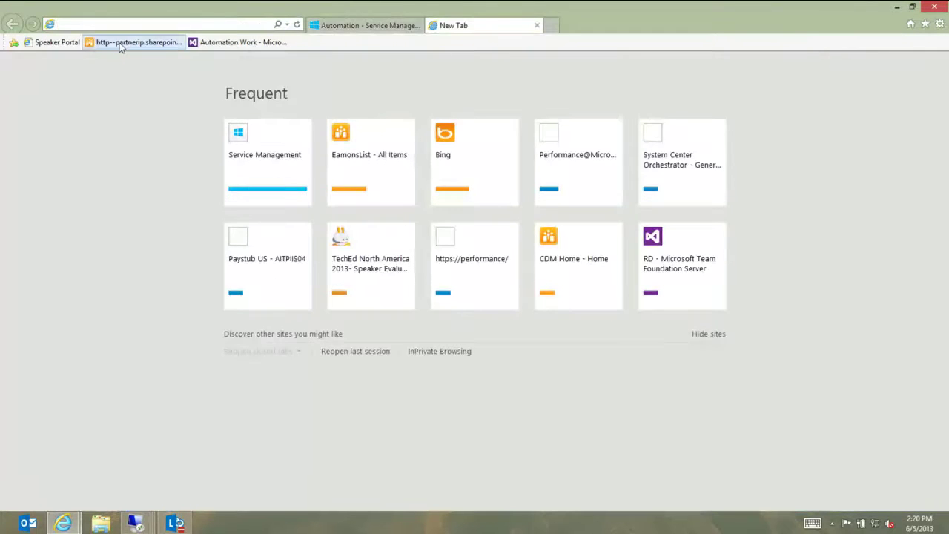
{"action": "left_click", "coordinate": [121, 43]}
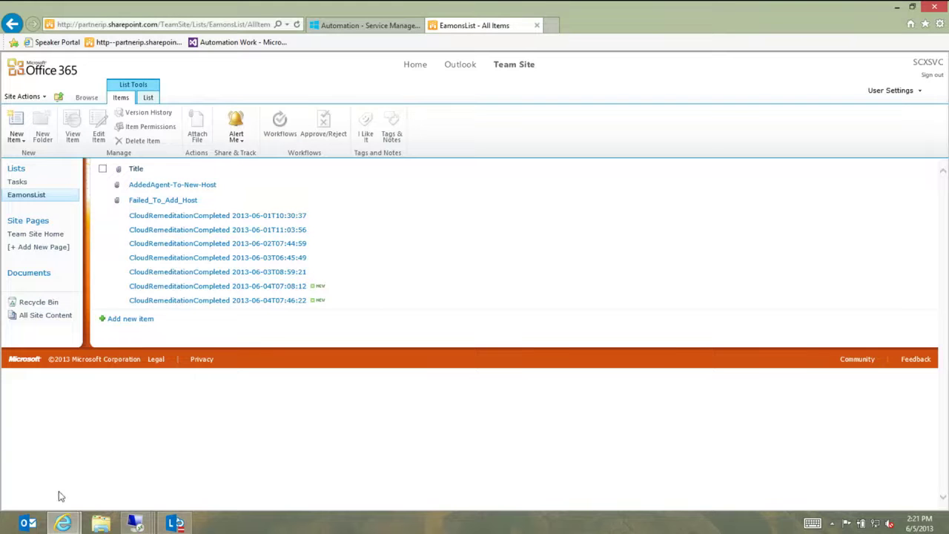
{"action": "left_click", "coordinate": [338, 26]}
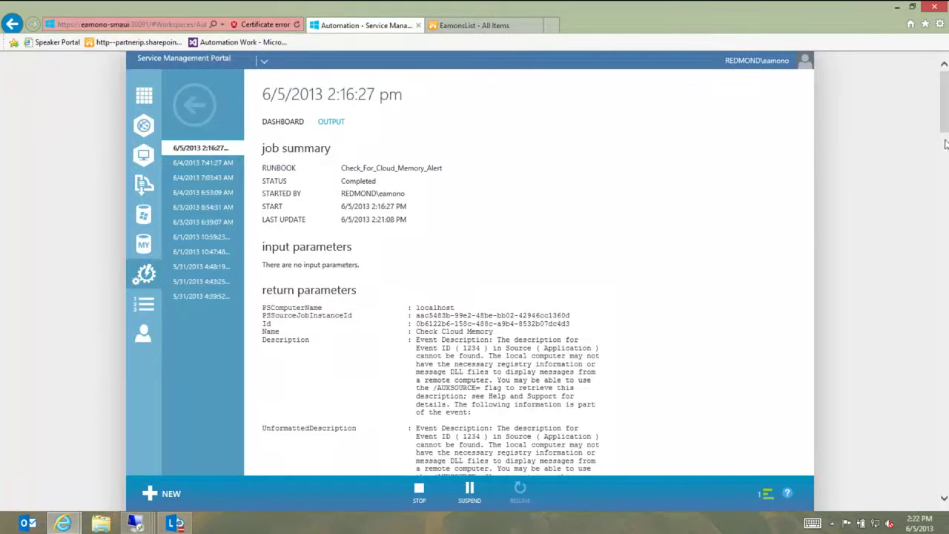
Review the full output log of the 6/5/2013 2:16:27 PM Check_For_Cloud_Memory_Alert job.
{"action": "mouse_move", "coordinate": [944, 128]}
{"action": "left_mouse_down"}
{"action": "mouse_move", "coordinate": [882, 322]}
{"action": "mouse_move", "coordinate": [822, 394]}
{"action": "mouse_move", "coordinate": [880, 281]}
{"action": "mouse_move", "coordinate": [890, 302]}
{"action": "mouse_move", "coordinate": [872, 333]}
{"action": "mouse_move", "coordinate": [886, 169]}
{"action": "mouse_move", "coordinate": [946, 115]}
{"action": "left_mouse_up"}
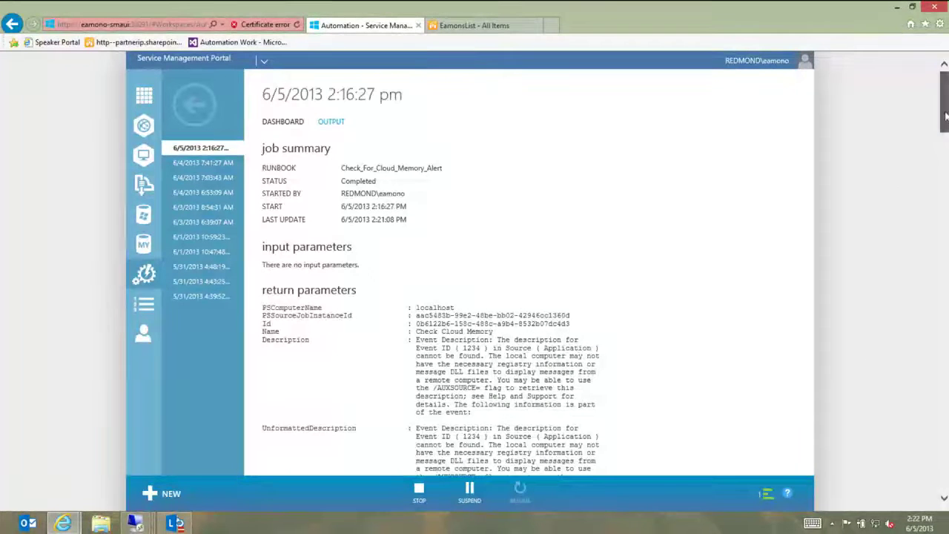
{"action": "left_click", "coordinate": [326, 121]}
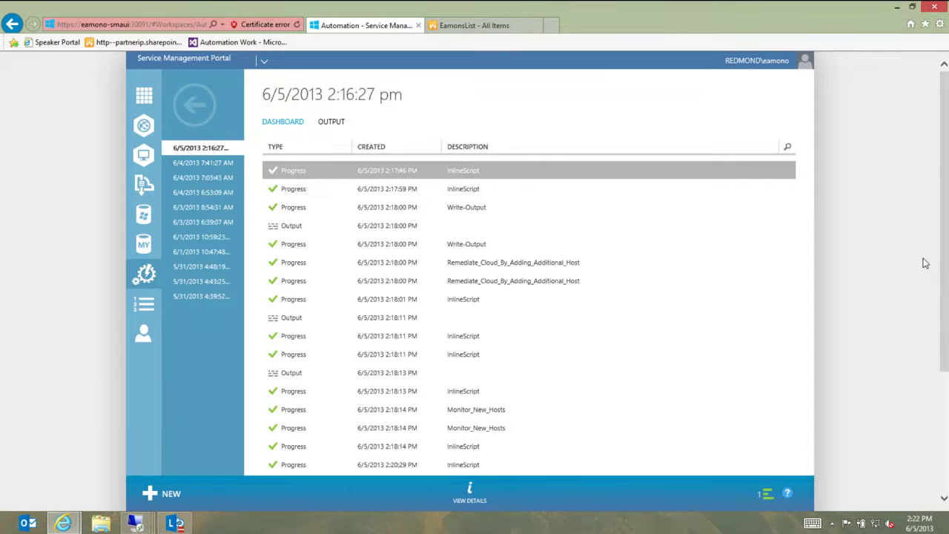
{"action": "scroll", "coordinate": [927, 384], "scroll_direction": "down", "scroll_amount": 3}
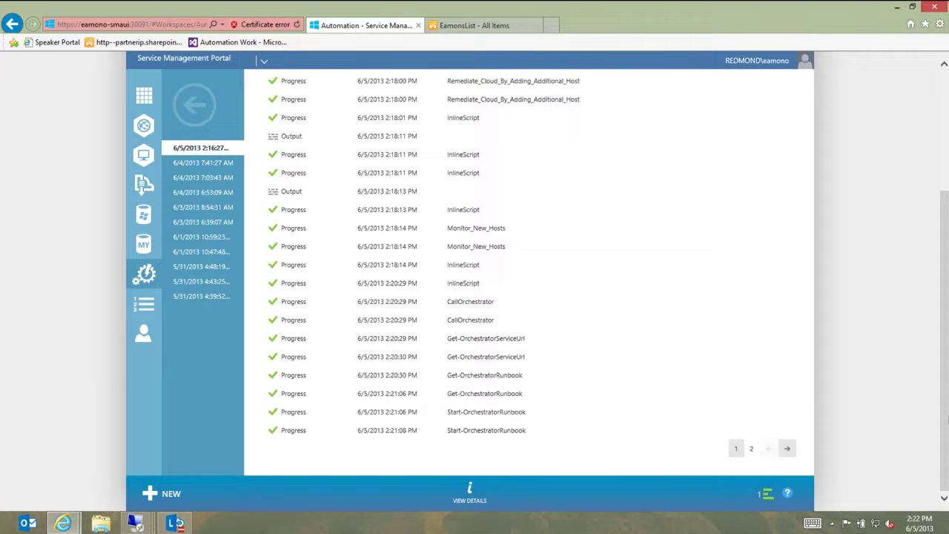
{"action": "scroll", "coordinate": [943, 416], "scroll_direction": "up", "scroll_amount": 3}
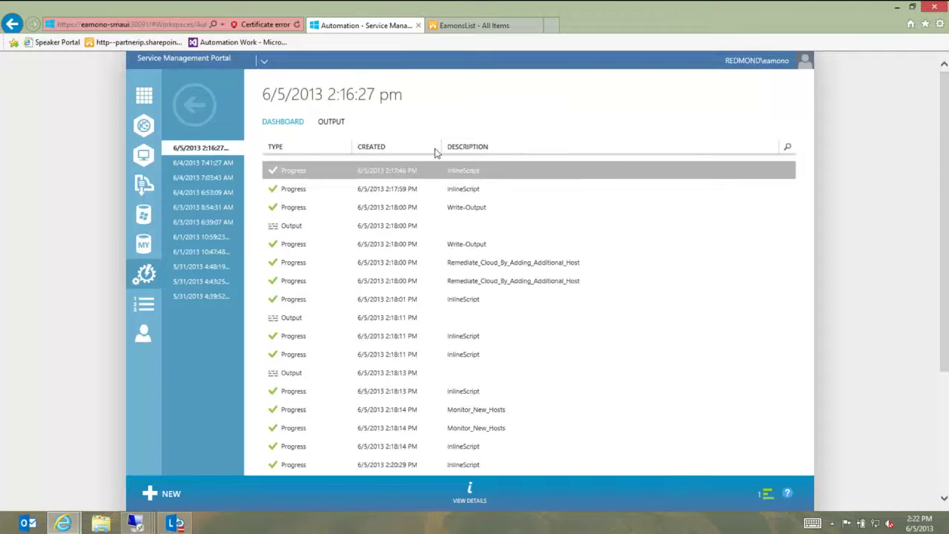
Leave the job and the Check_For_Cloud_Memory_Alert runbook and open the overall automation dashboard.
{"action": "left_click", "coordinate": [194, 106]}
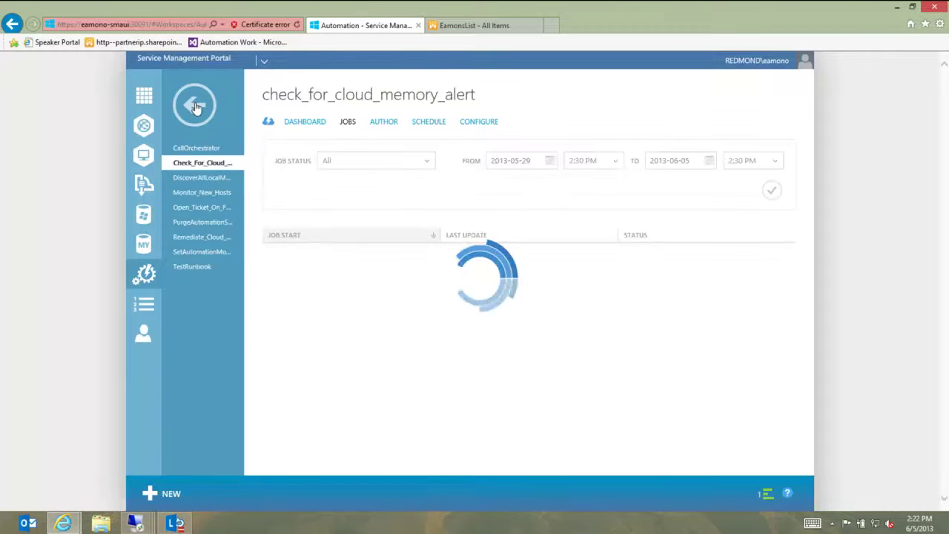
{"action": "left_click", "coordinate": [193, 108]}
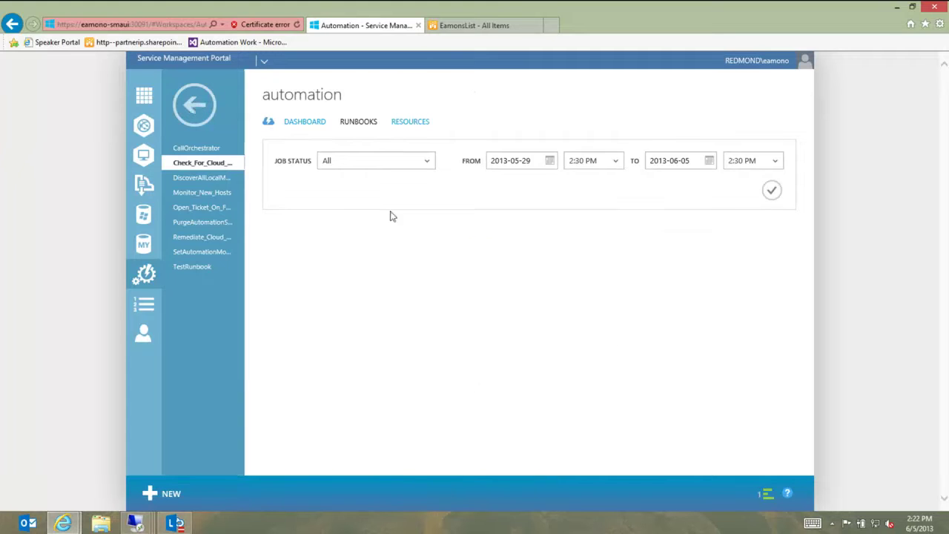
{"action": "left_click", "coordinate": [303, 123]}
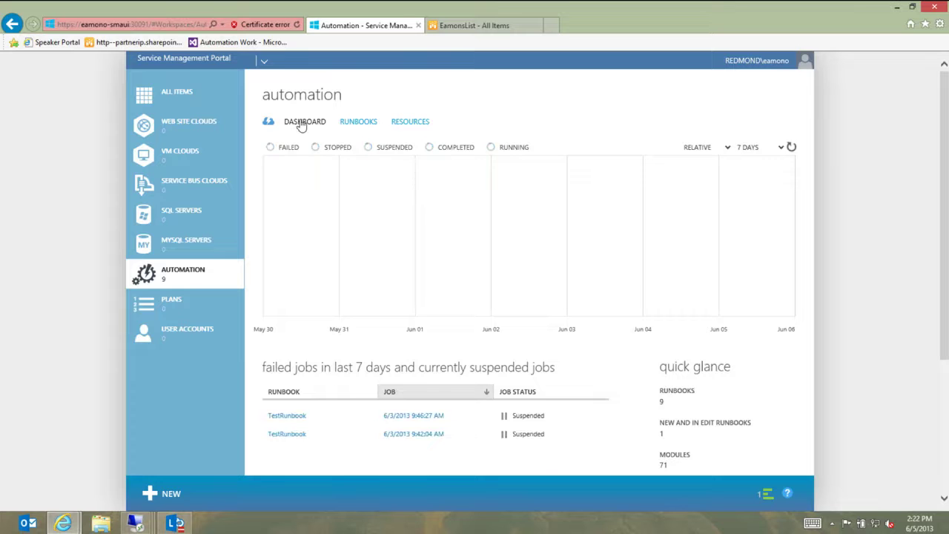